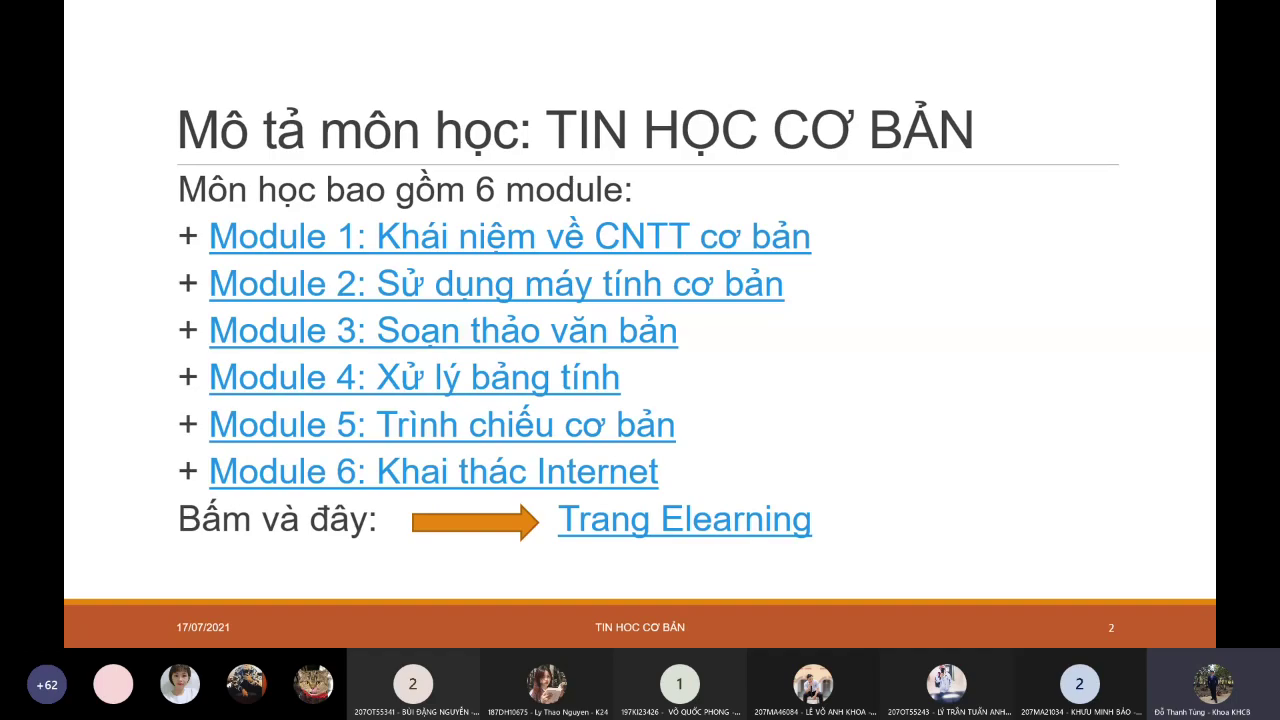
# - Exit the slide show and switch to the assignment instructions in Chrome
pyautogui.press('Escape')
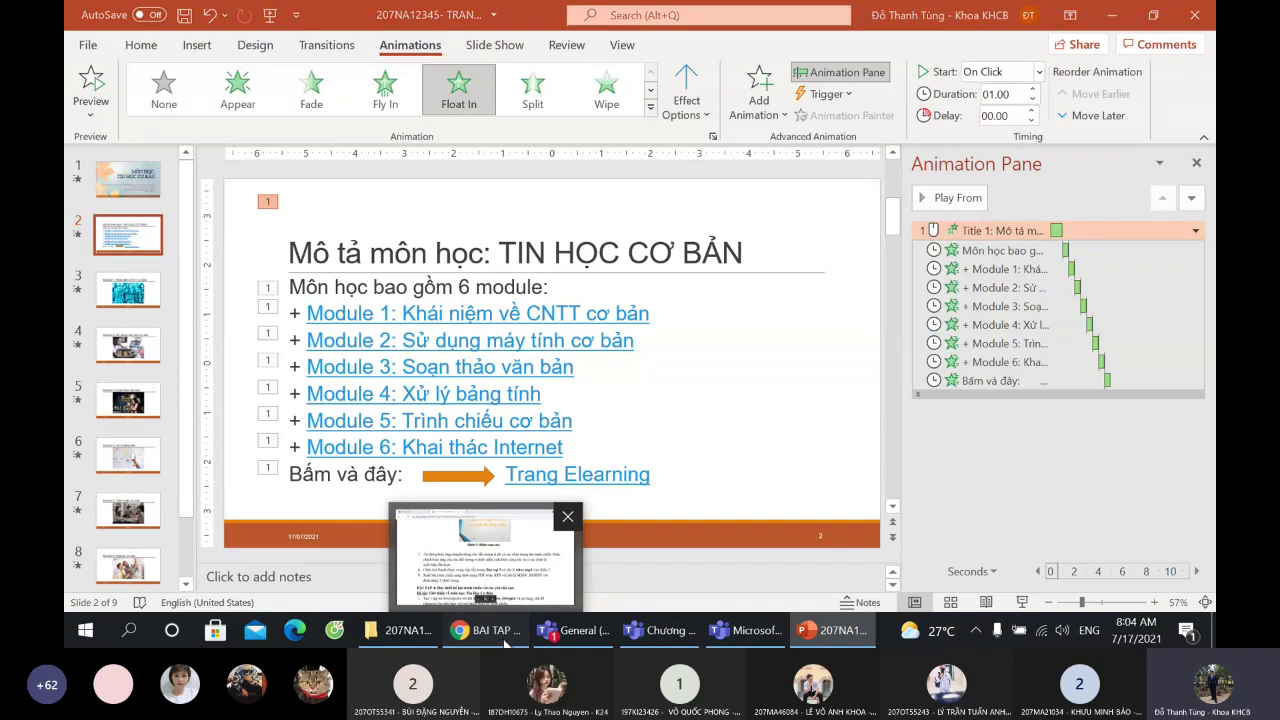
pyautogui.click(485, 630)
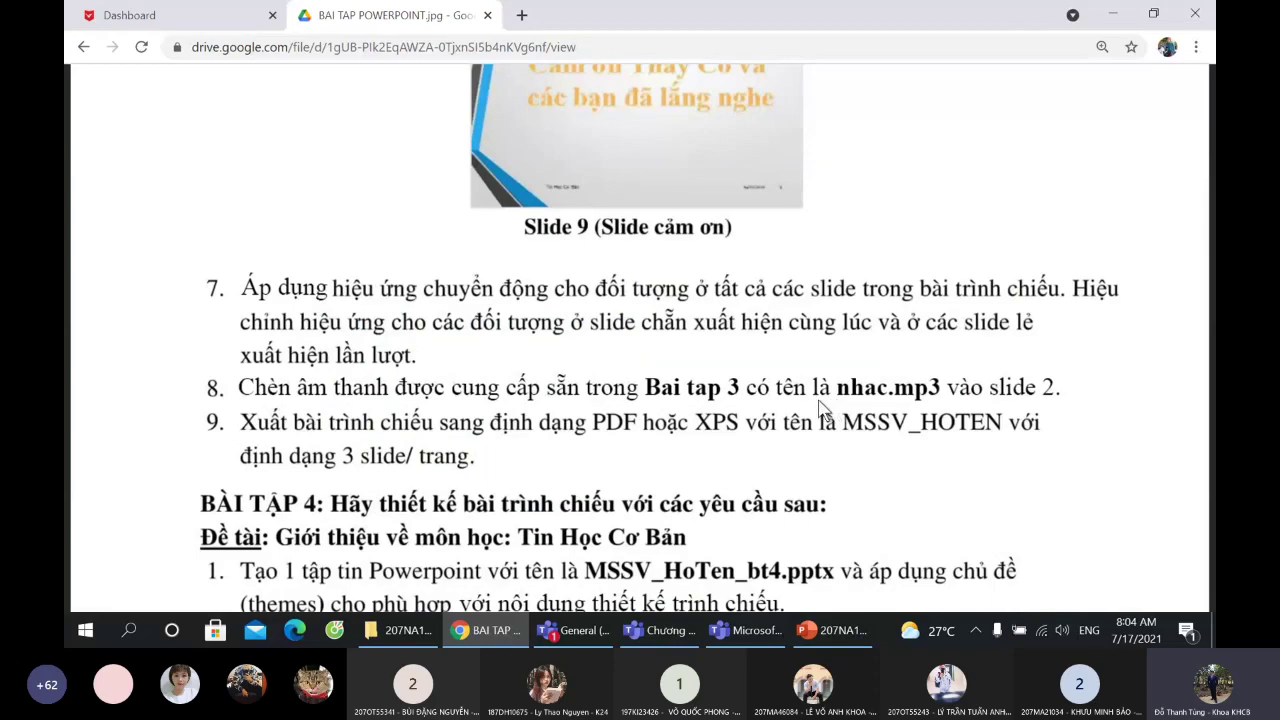
# - Open the Tin học cơ bản course from the dashboard and its 'Lịch trình chi tiết các buổi học' page
pyautogui.click(172, 12)
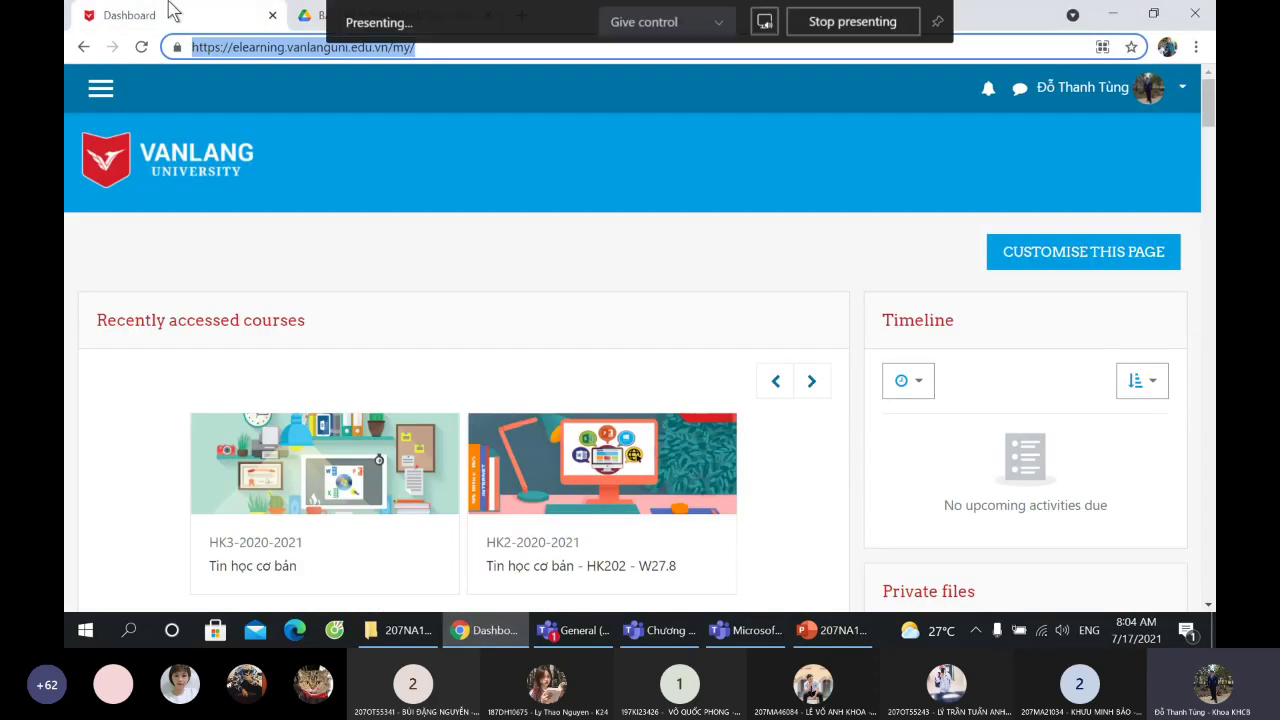
pyautogui.scroll(-3, 283, 308)
pyautogui.click(283, 300)
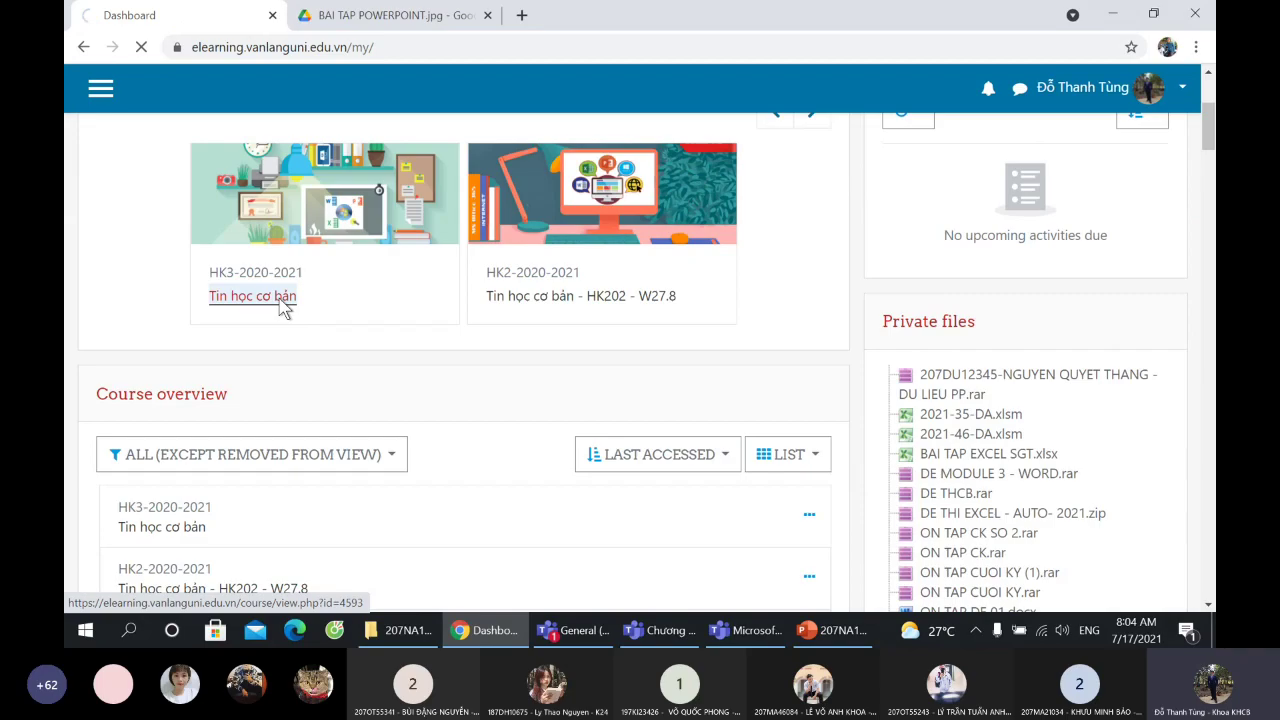
pyautogui.moveTo(1207, 122); pyautogui.dragTo(1207, 228)
pyautogui.click(226, 285)
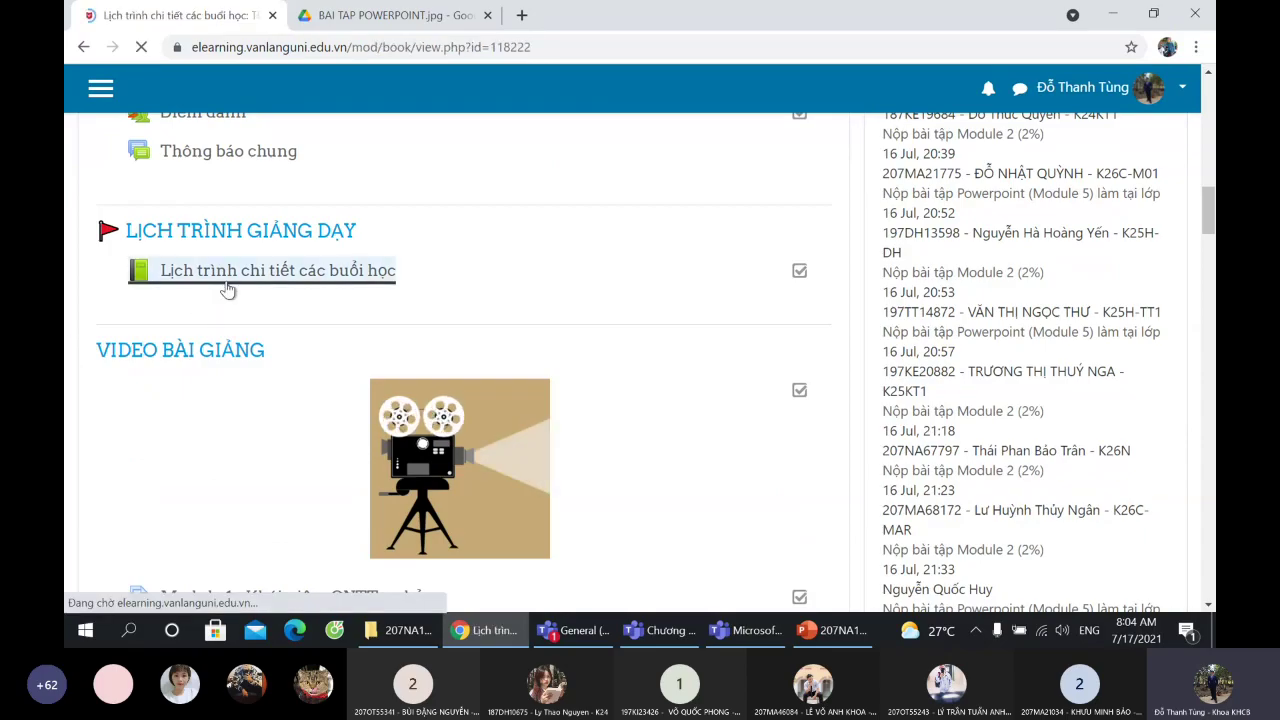
# - Go to the next chapter and open the 'Dữ liệu thô bài tập Module 5' link
pyautogui.scroll(-10, 400, 360)
pyautogui.scroll(-5, 471, 334)
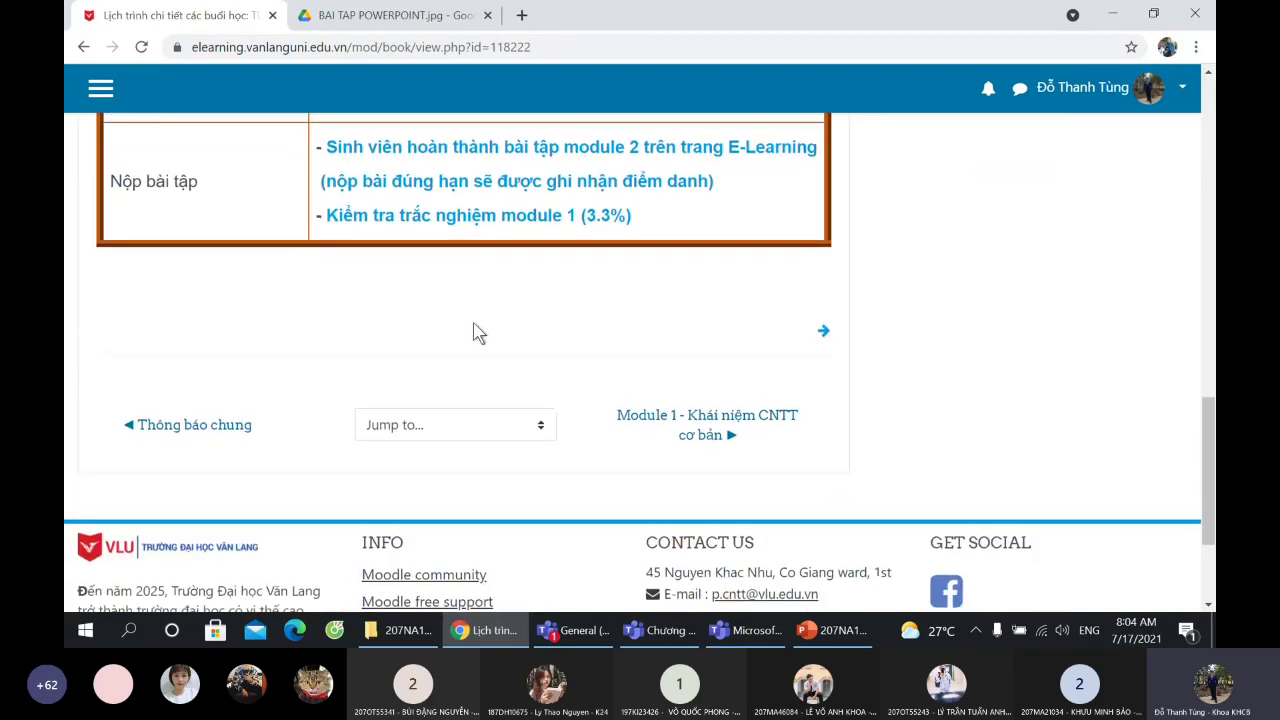
pyautogui.click(826, 255)
pyautogui.scroll(-8, 330, 355)
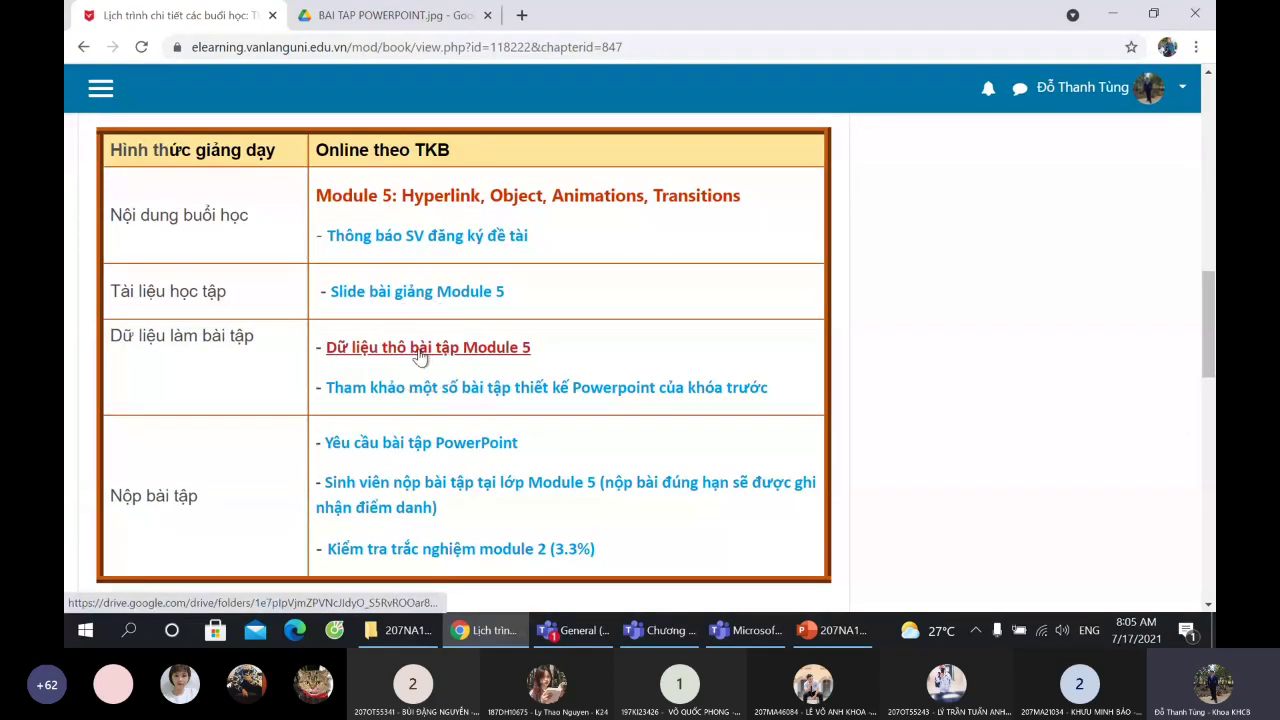
pyautogui.scroll(4, 422, 355)
pyautogui.scroll(-3, 428, 310)
pyautogui.scroll(-1, 418, 388)
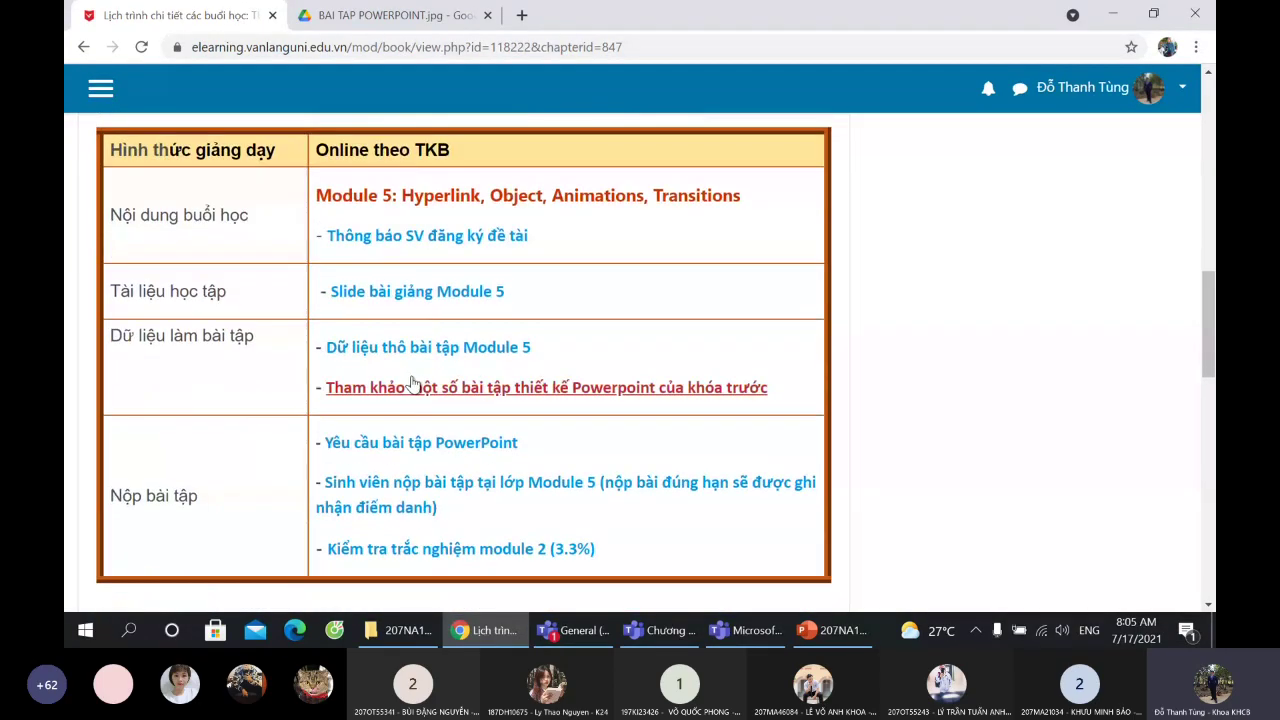
pyautogui.click(428, 362)
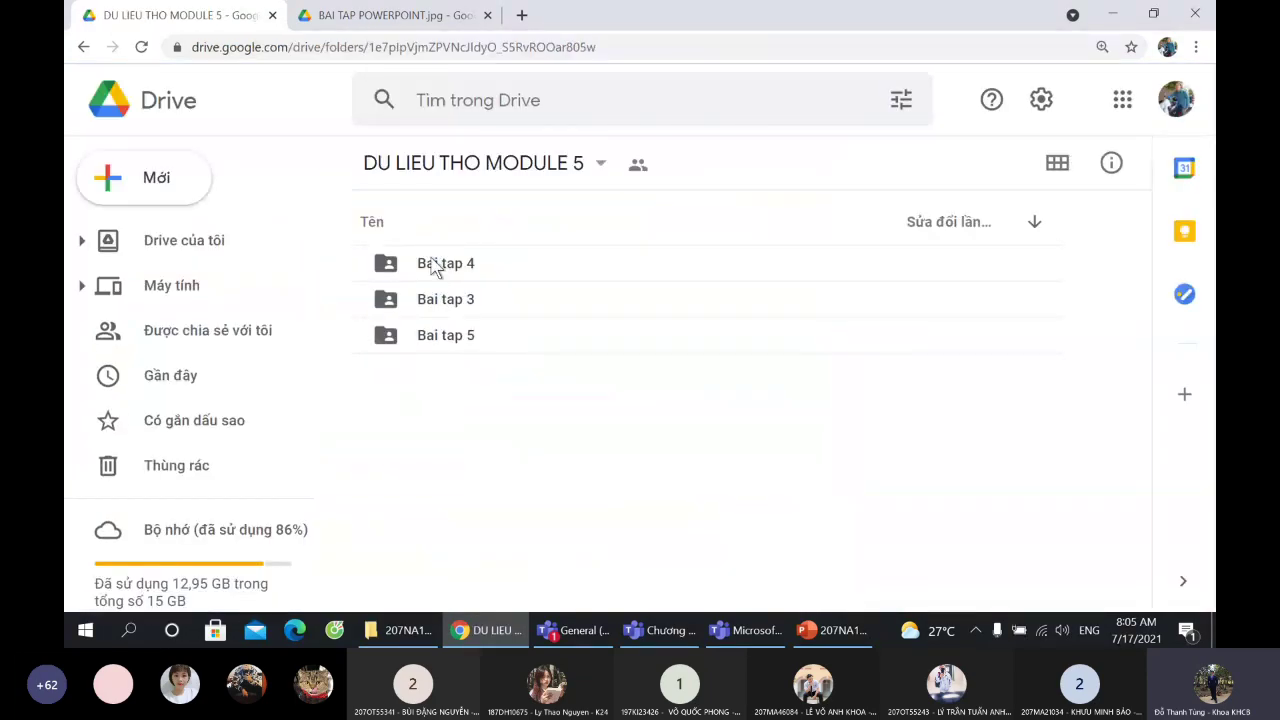
# - Look inside the Bai tap 4 folder, then return to DU LIEU THO MODULE 5
pyautogui.click(873, 267)
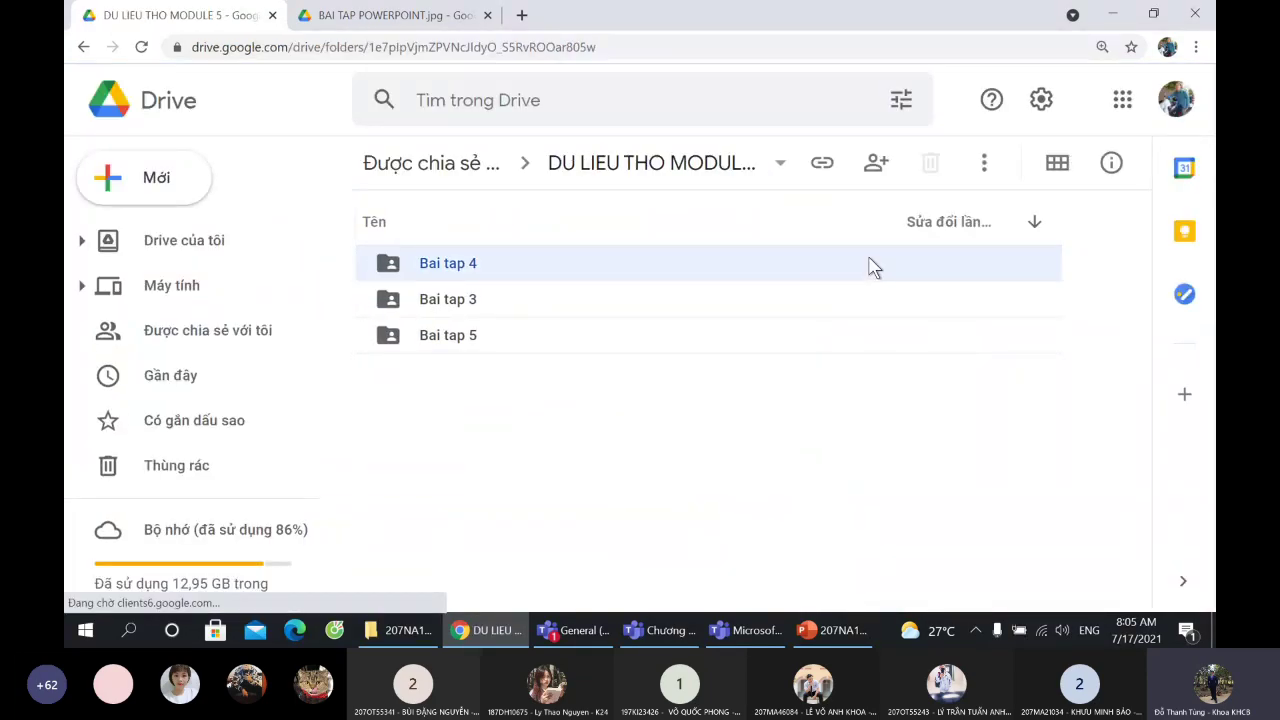
pyautogui.click(851, 309)
pyautogui.click(843, 338)
pyautogui.click(868, 295)
pyautogui.click(881, 265)
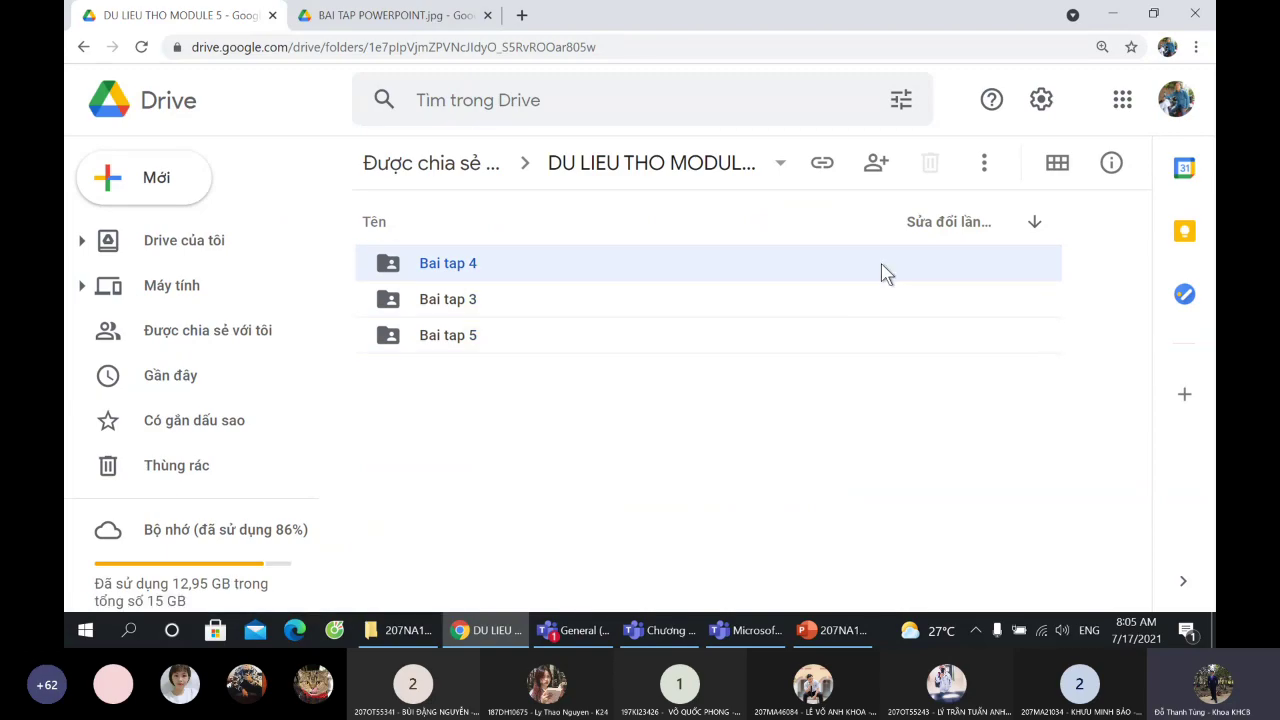
pyautogui.doubleClick(436, 263)
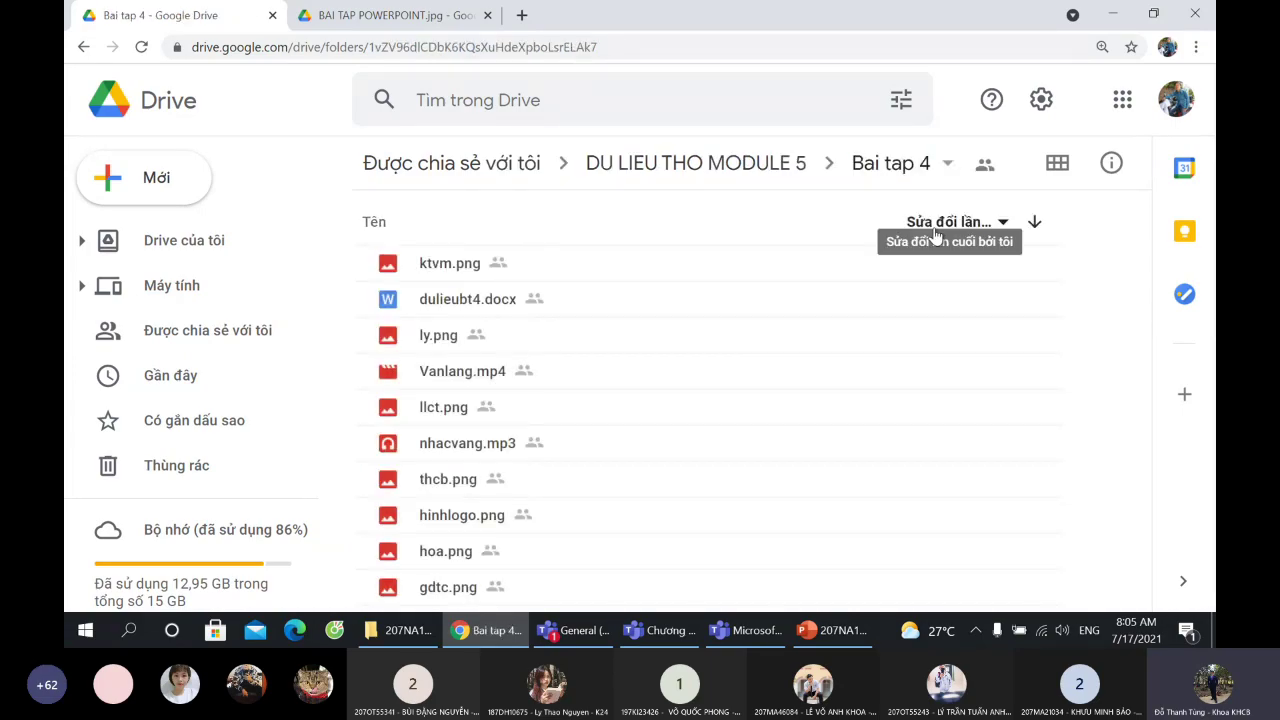
pyautogui.click(83, 47)
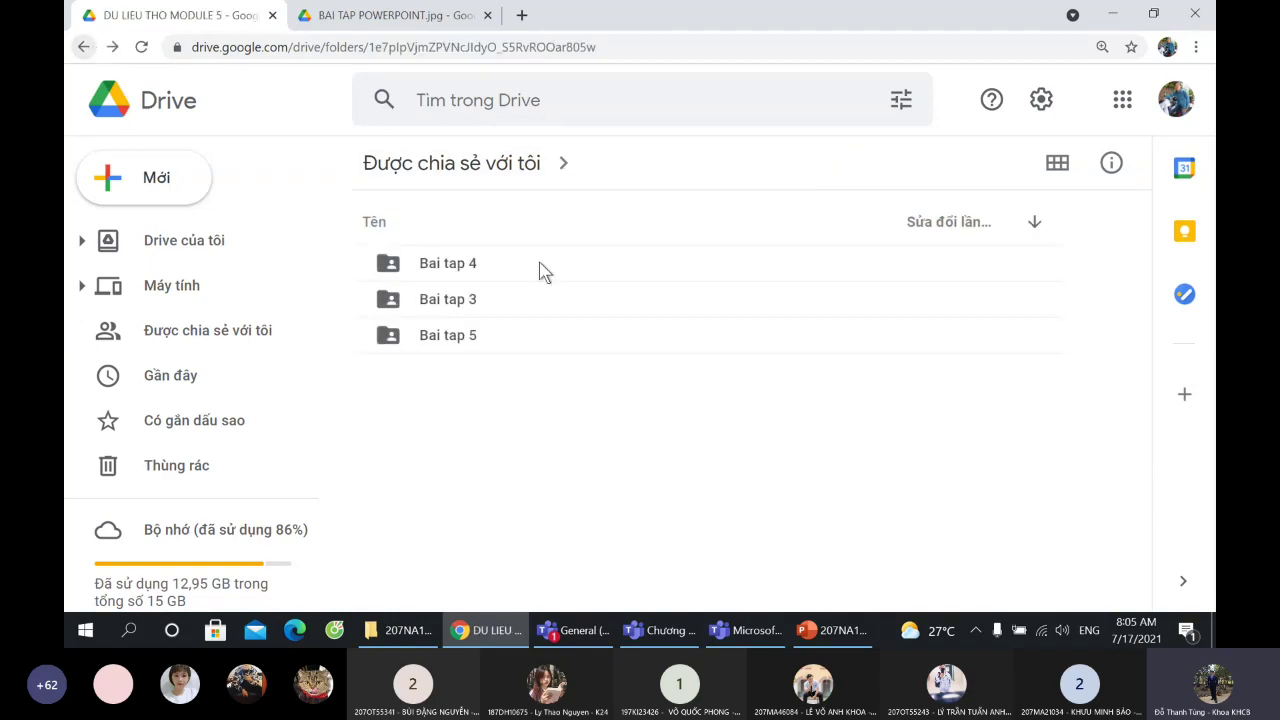
# - Download the Bai tap 3 folder as a zip
pyautogui.rightClick(455, 272)
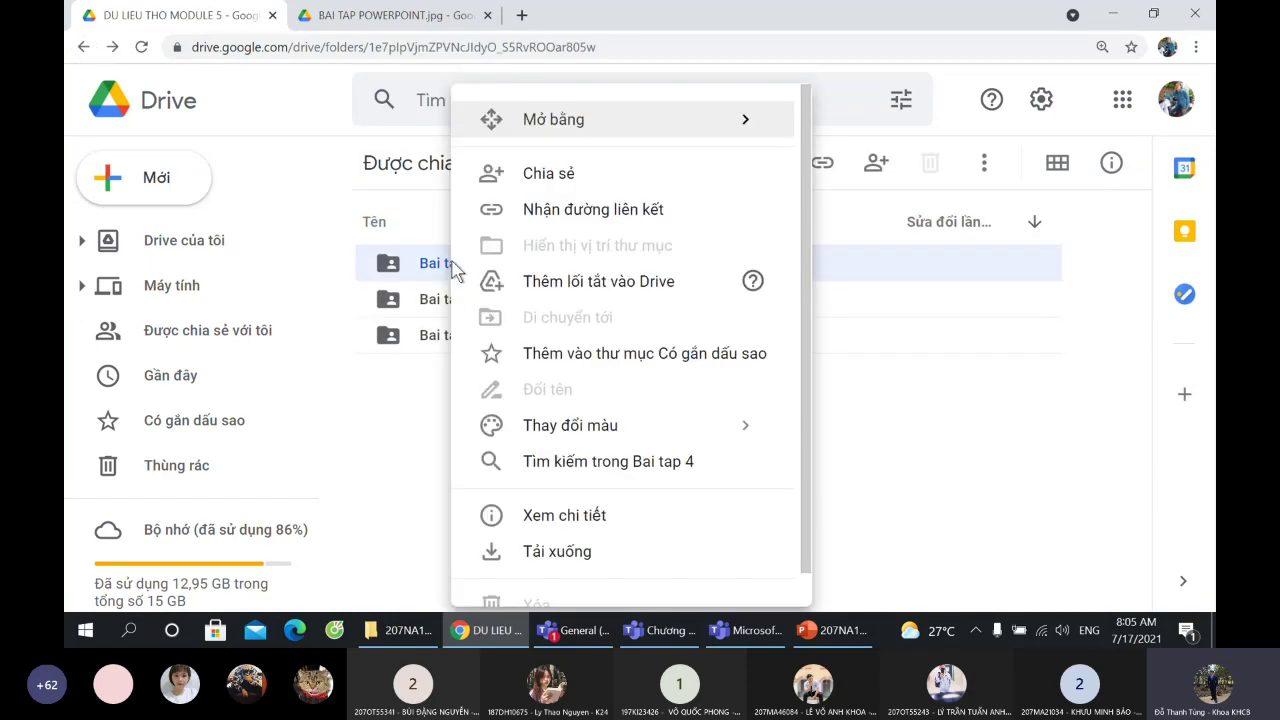
pyautogui.rightClick(446, 276)
pyautogui.click(380, 400)
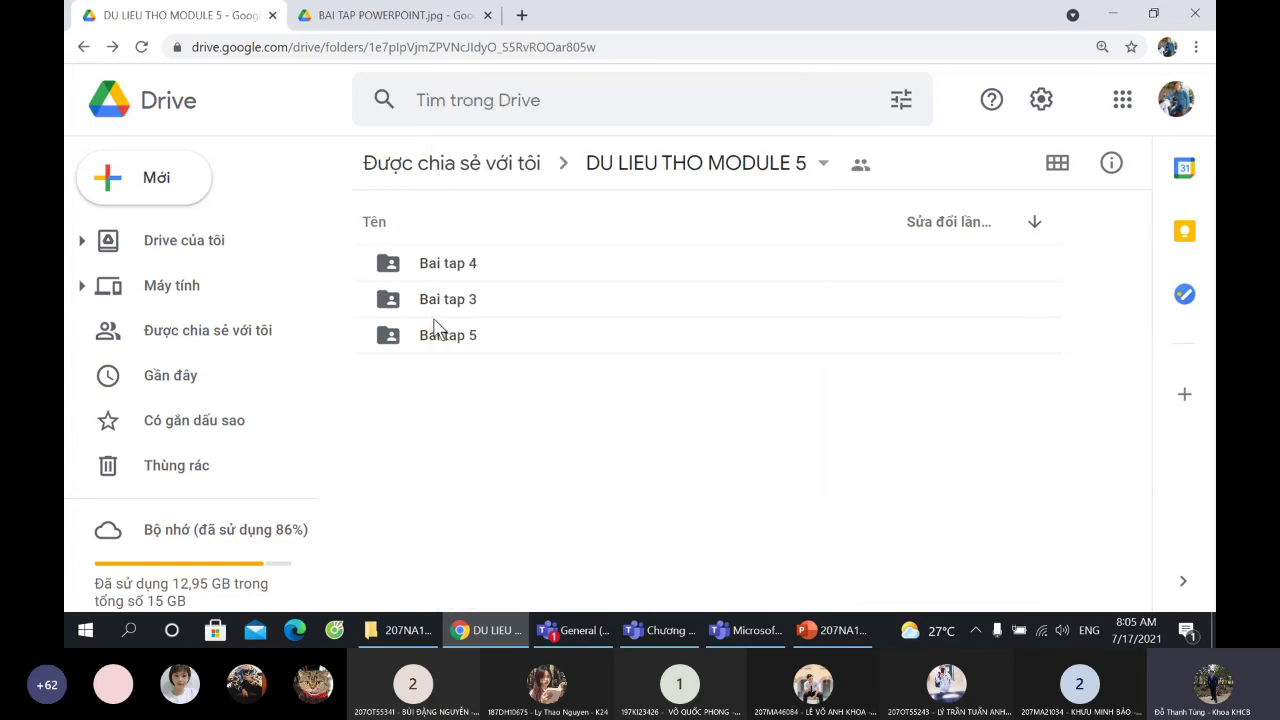
pyautogui.rightClick(443, 306)
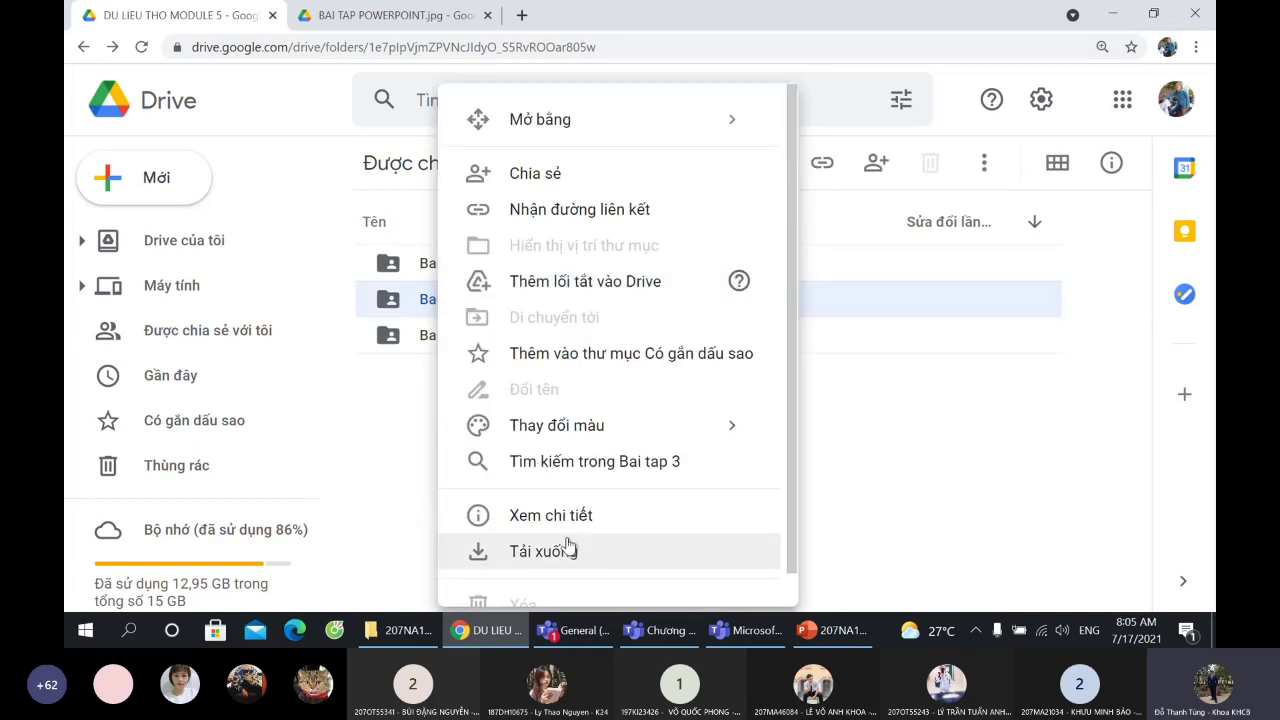
pyautogui.click(545, 552)
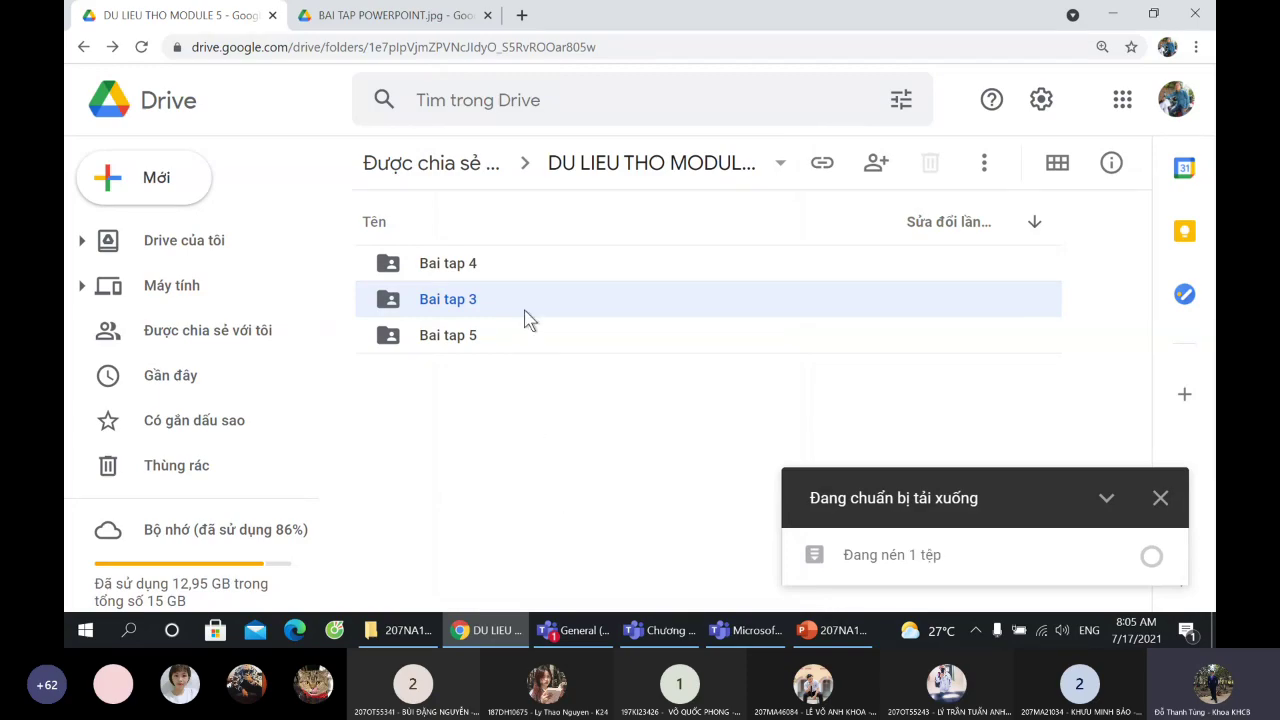
# - Download the Bai tap 4 and Bai tap 5 folders as zips and show the downloaded files
pyautogui.rightClick(455, 277)
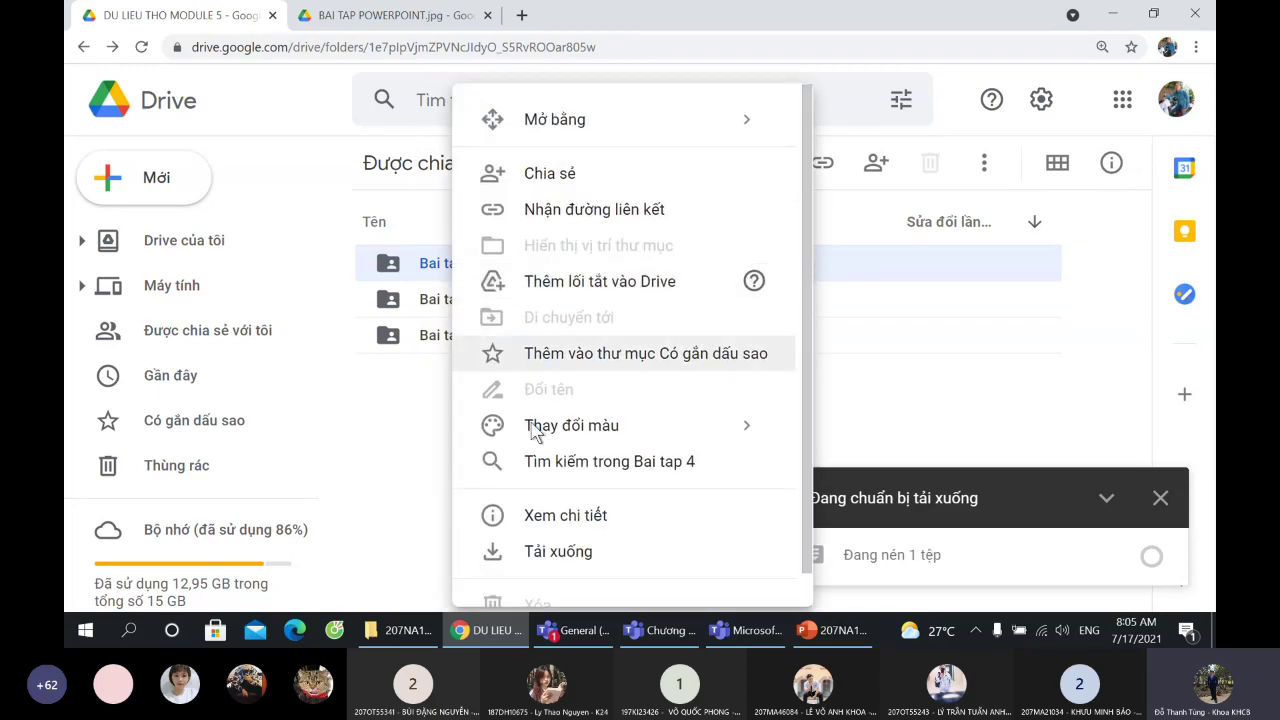
pyautogui.click(541, 552)
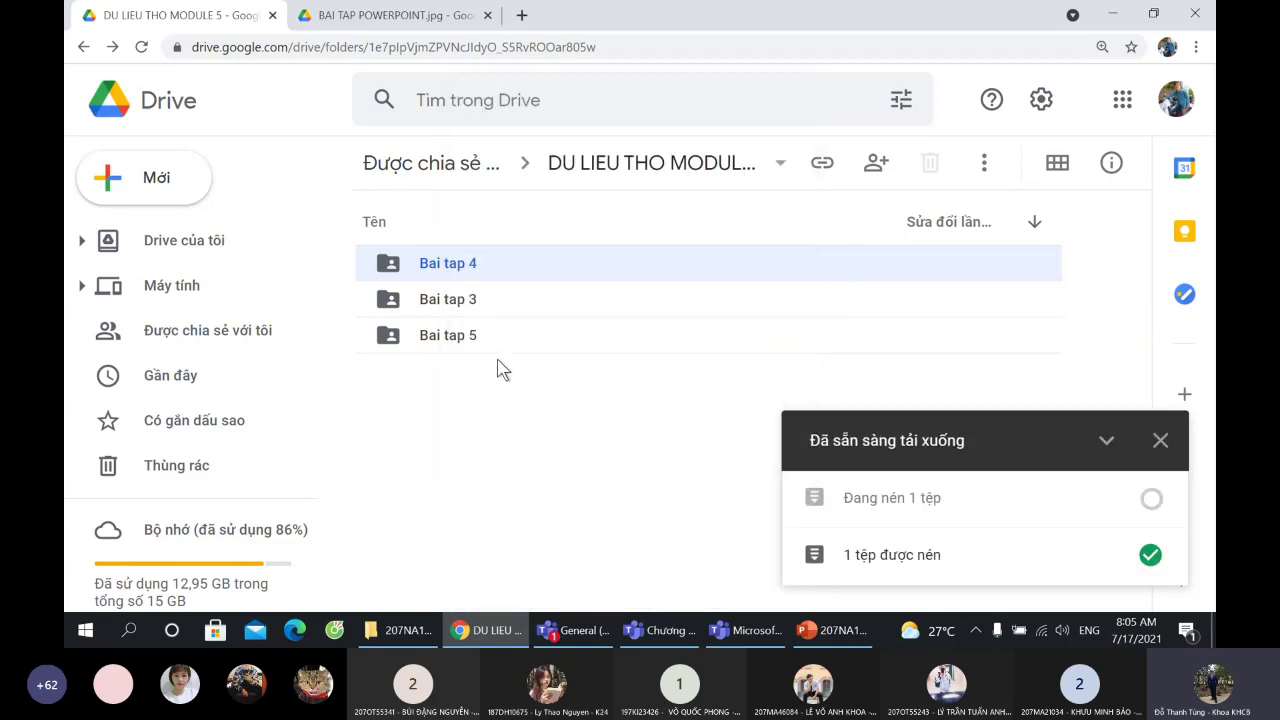
pyautogui.rightClick(472, 343)
pyautogui.click(572, 553)
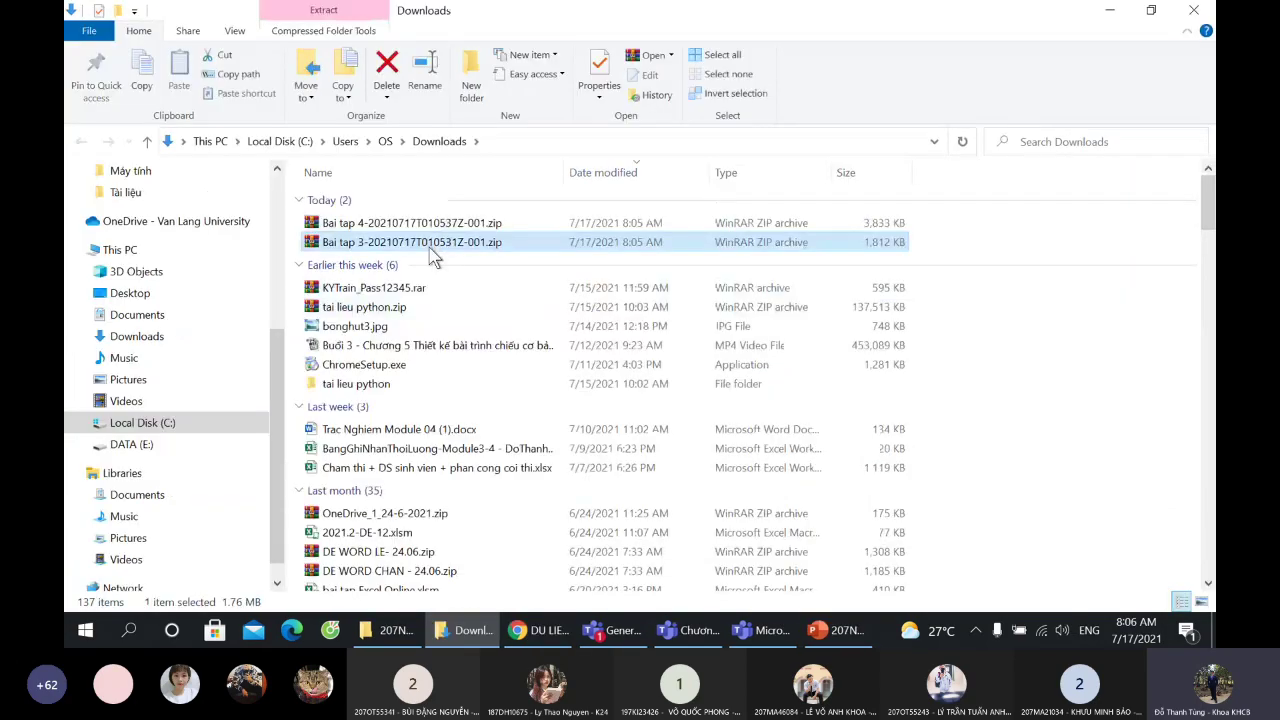
pyautogui.keyDown('shift'); pyautogui.click(443, 230); pyautogui.keyUp('shift')
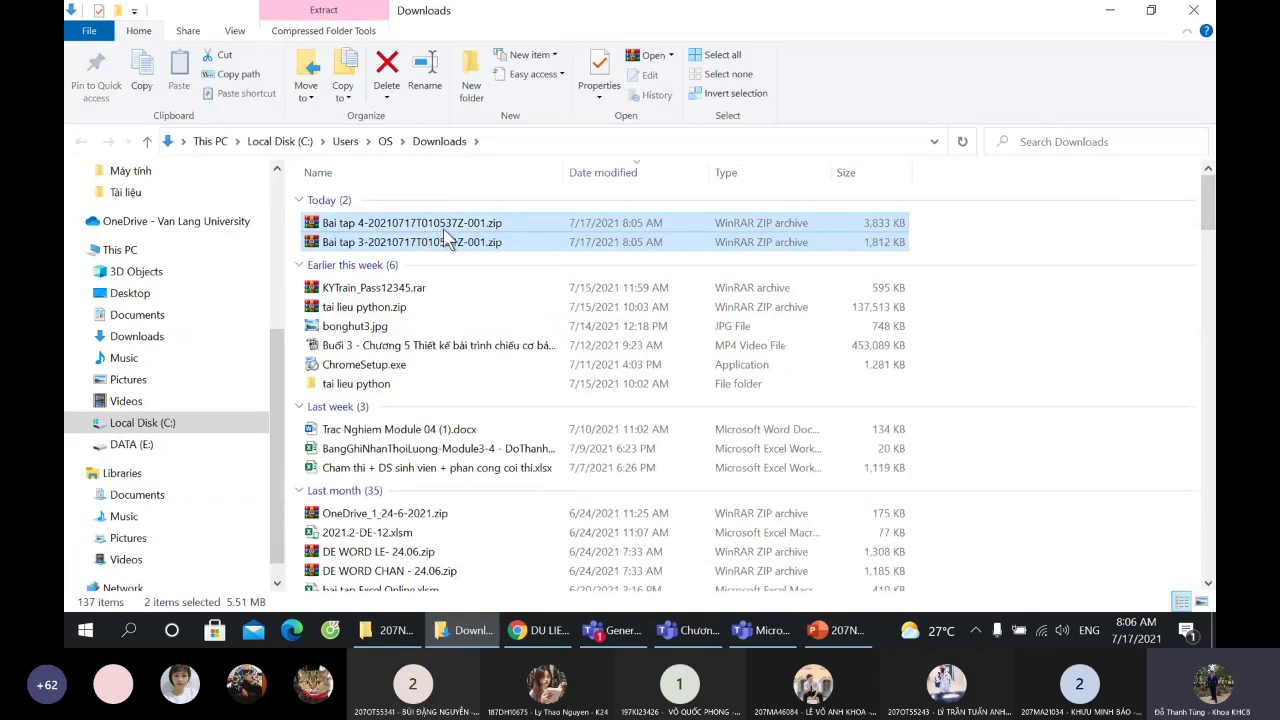
# - Paste the two zips into the student's folder and extract Bai tap 4 and Bai tap 3 there
pyautogui.click(388, 630)
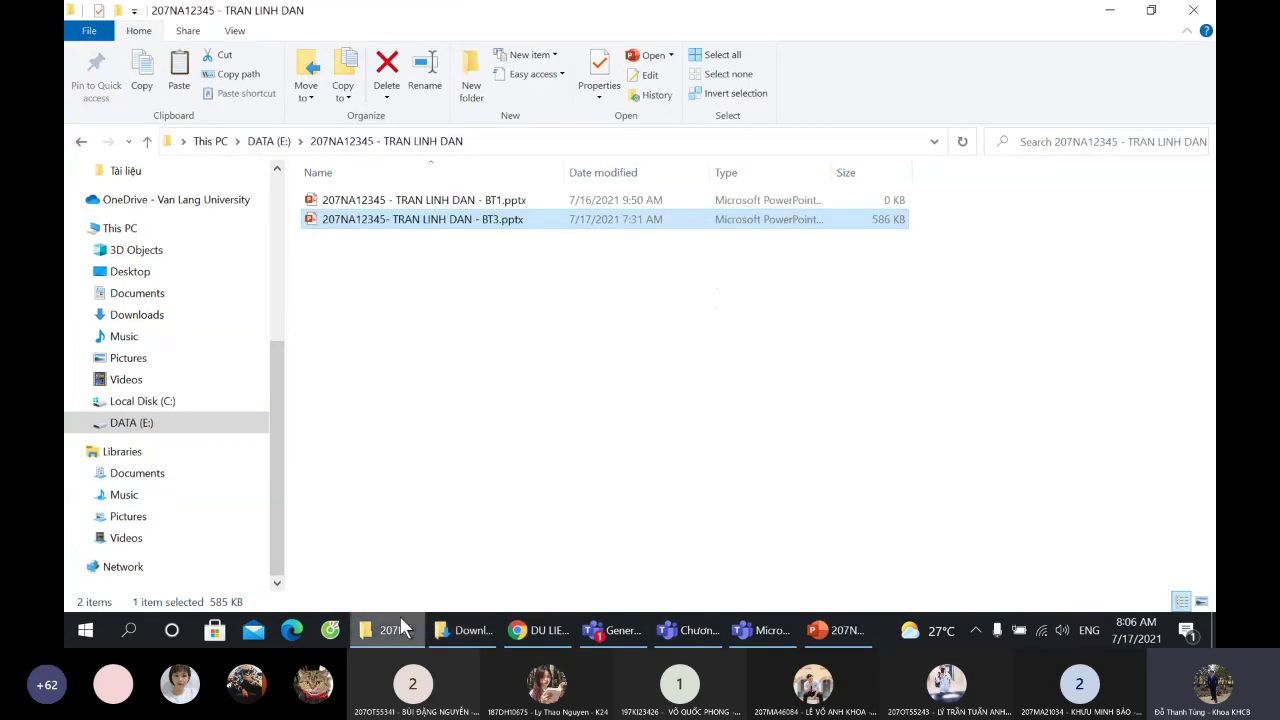
pyautogui.hotkey('ctrl', 'v')
pyautogui.click(448, 262)
pyautogui.rightClick(448, 265)
pyautogui.click(512, 301)
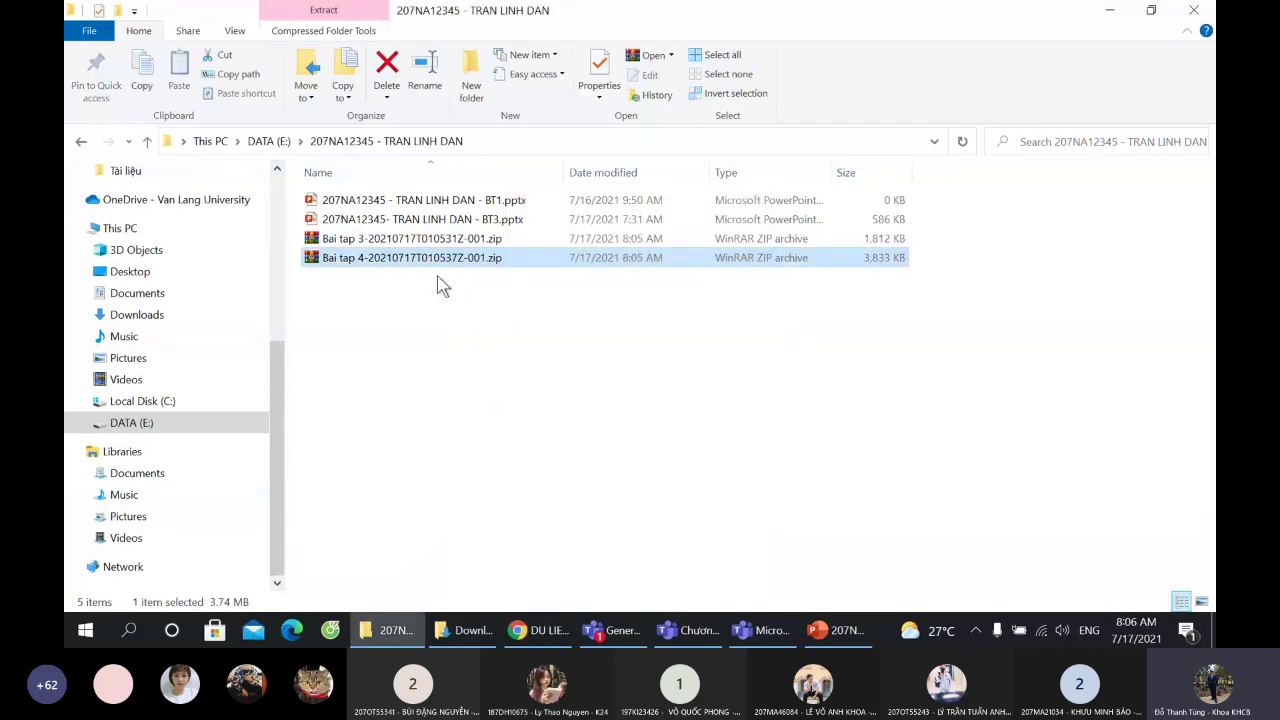
pyautogui.rightClick(408, 262)
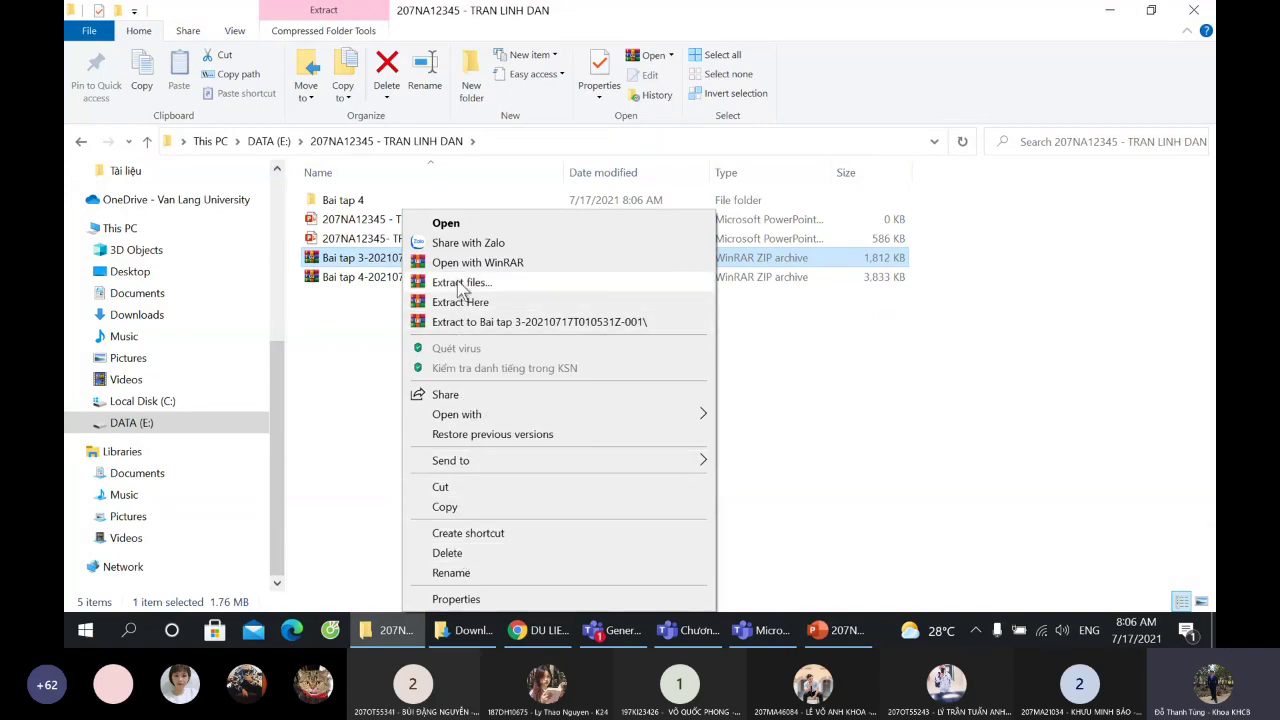
pyautogui.click(465, 302)
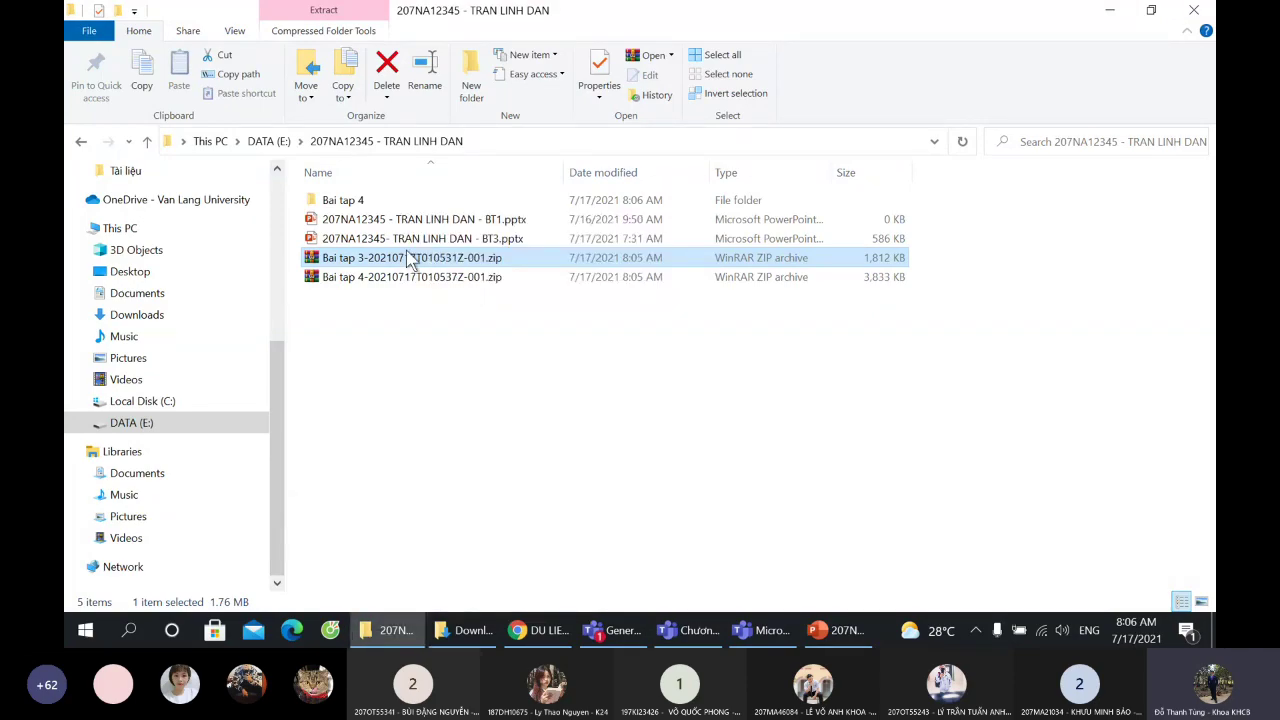
# - Check the contents of the extracted Bai tap 3 and Bai tap 4 folders
pyautogui.doubleClick(371, 200)
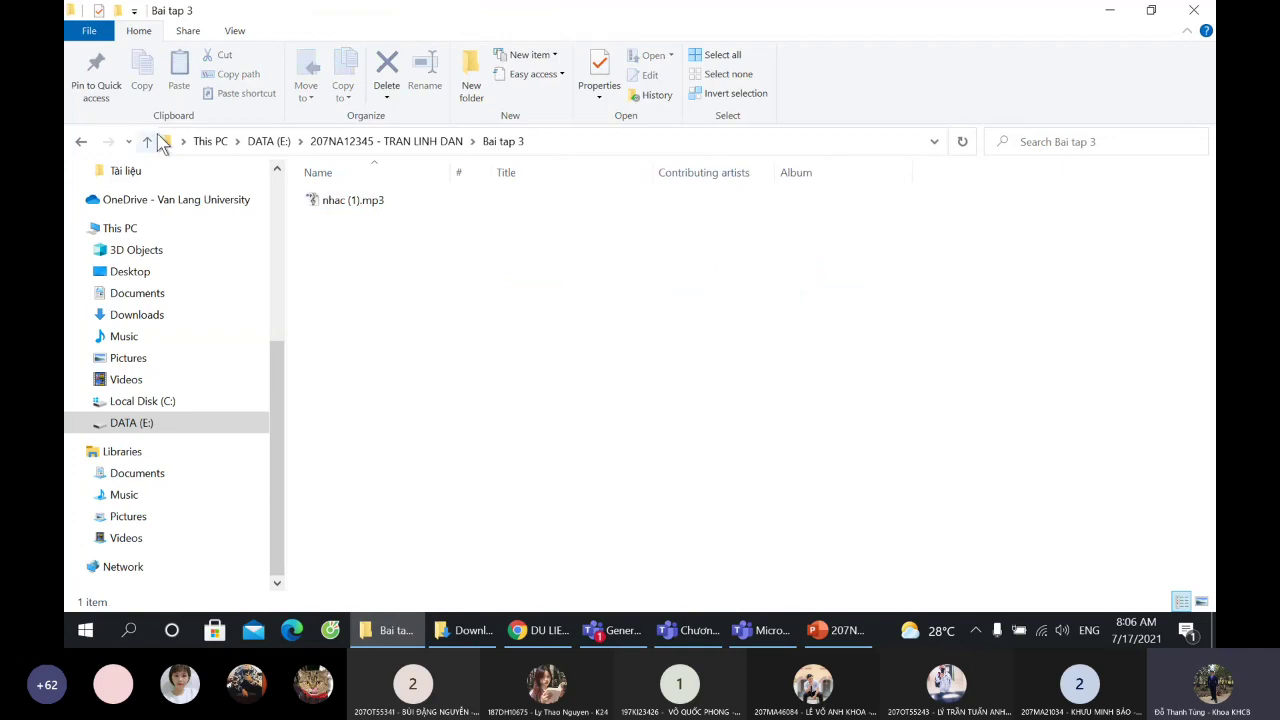
pyautogui.click(147, 141)
pyautogui.doubleClick(330, 216)
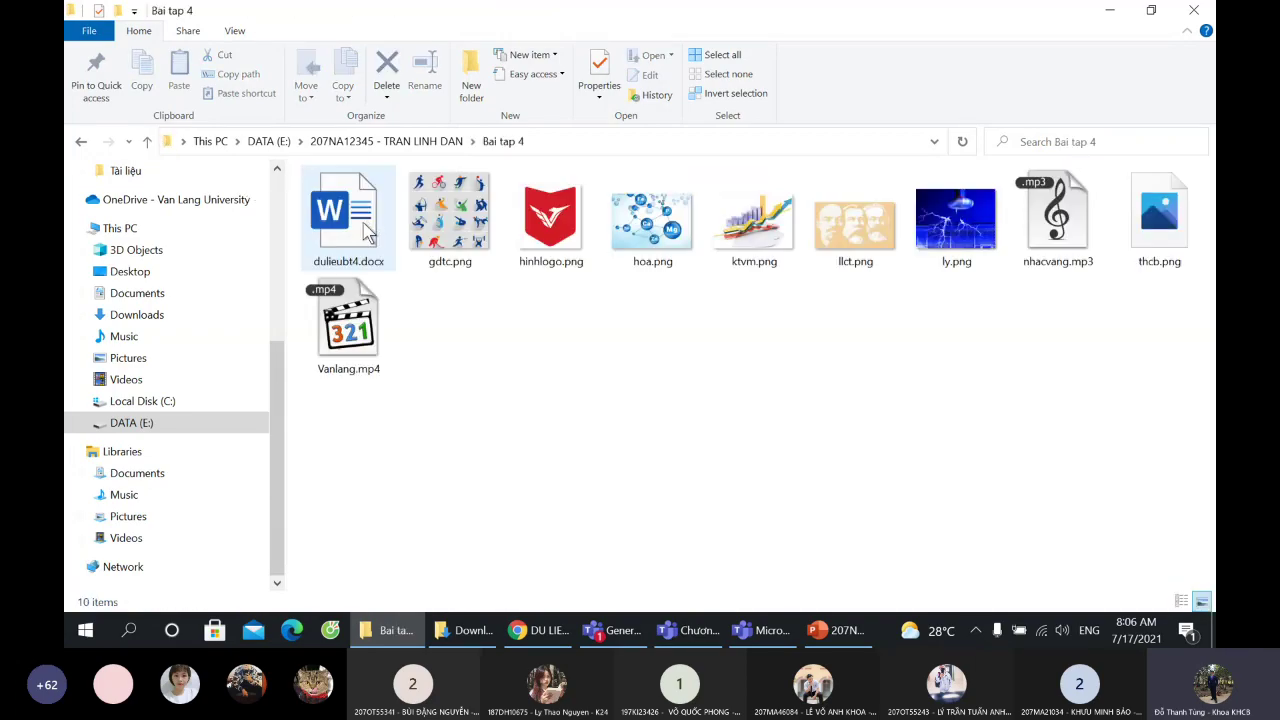
pyautogui.click(148, 141)
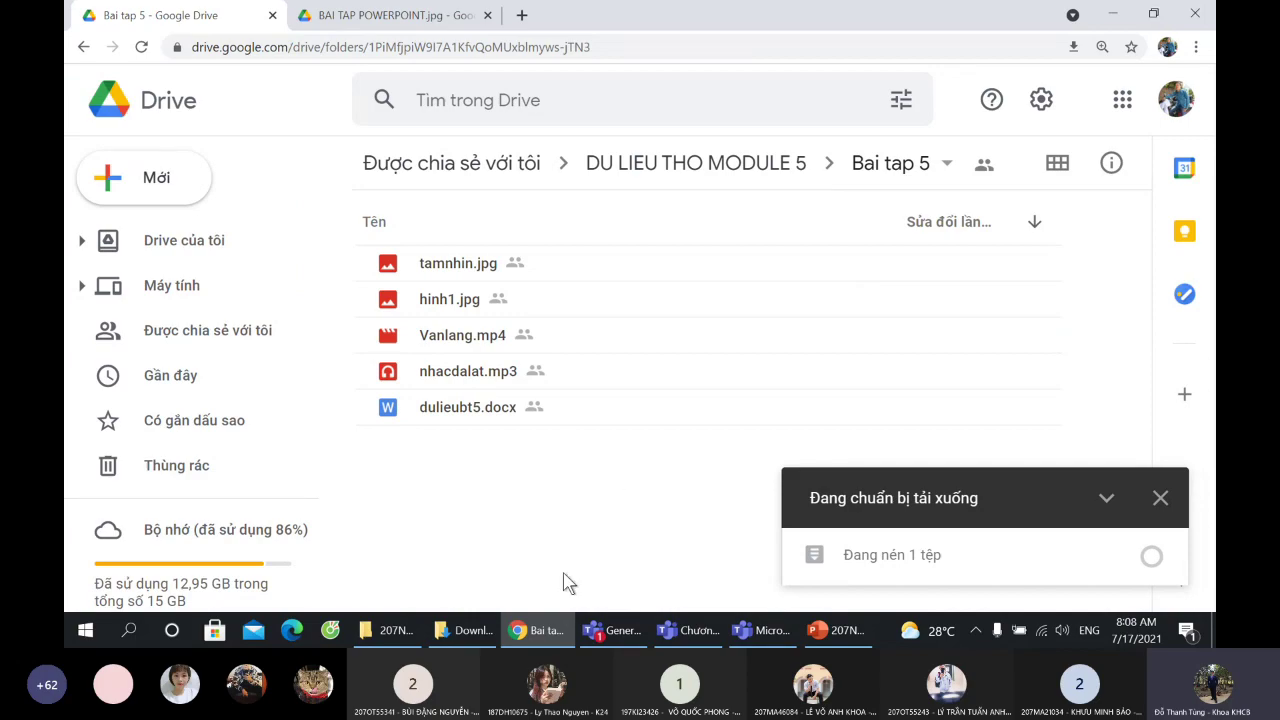
# - Close PowerPoint's animation pane and view the BAI TAP POWERPOINT.jpg sheet in Chrome
pyautogui.click(464, 636)
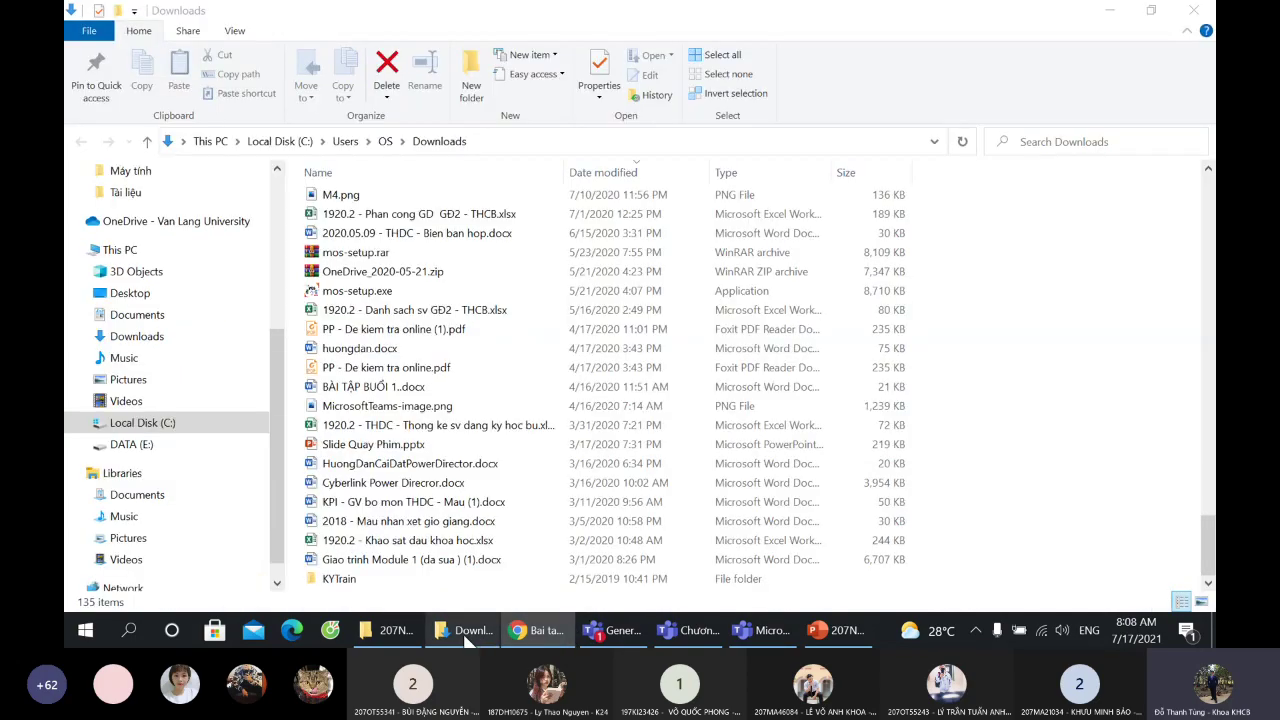
pyautogui.click(400, 630)
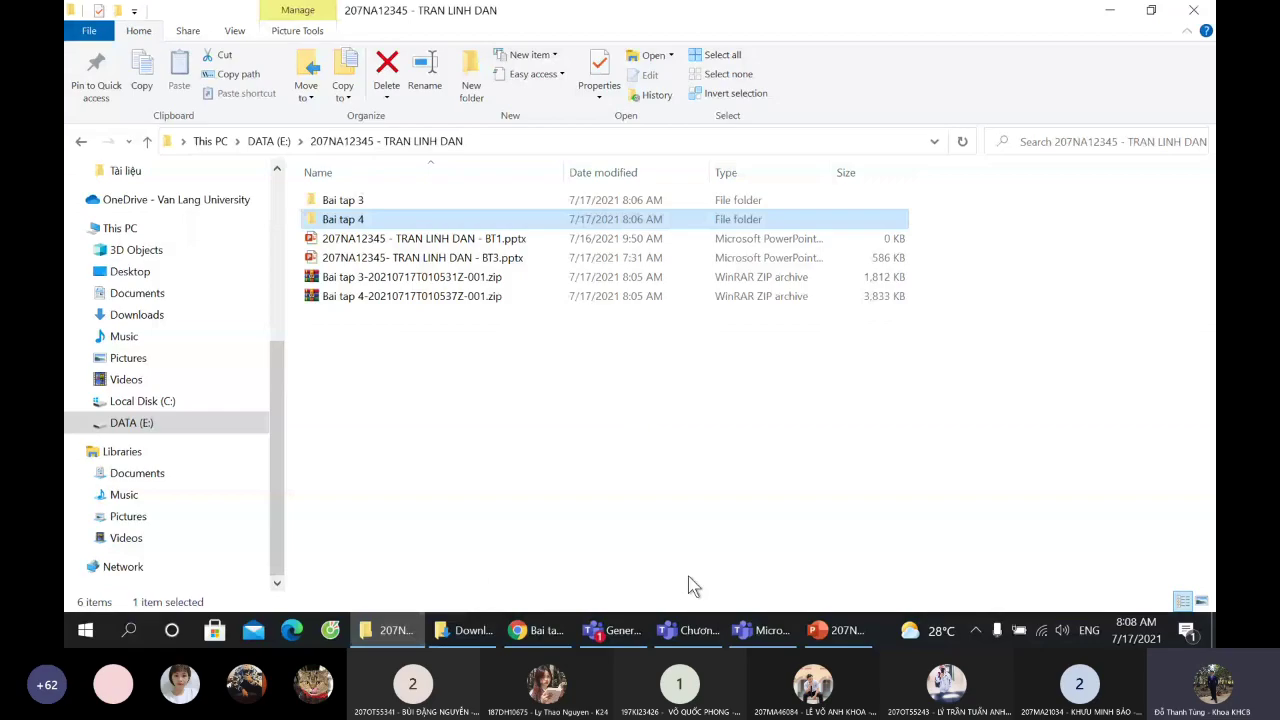
pyautogui.click(838, 630)
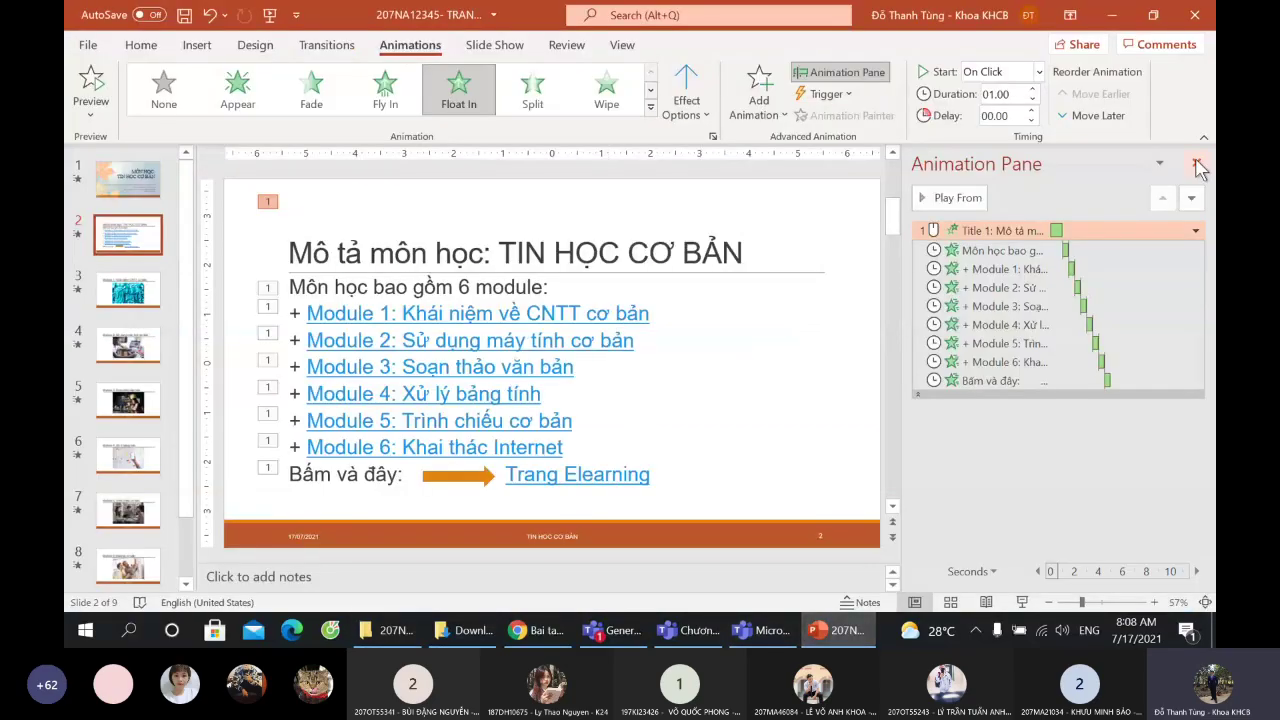
pyautogui.click(1197, 164)
pyautogui.click(540, 630)
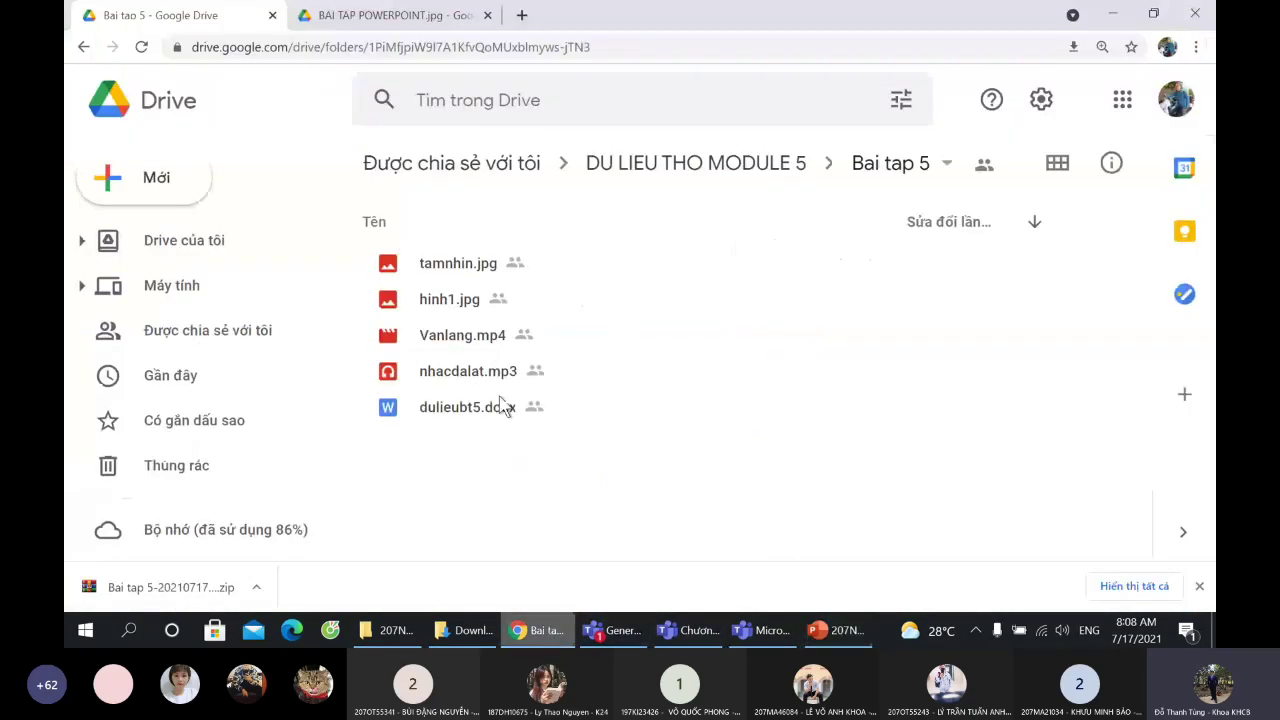
pyautogui.click(390, 15)
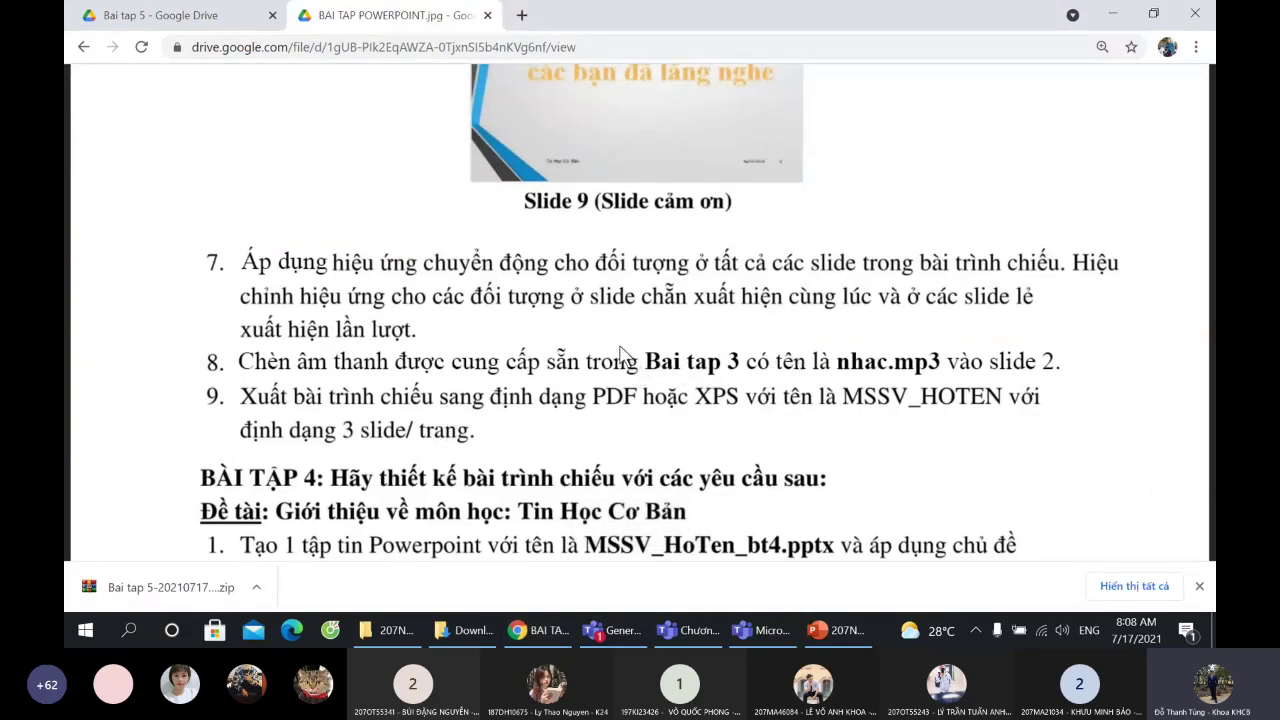
# - Look inside the extracted Bai tap 3 folder, then return to the presentation
pyautogui.click(843, 632)
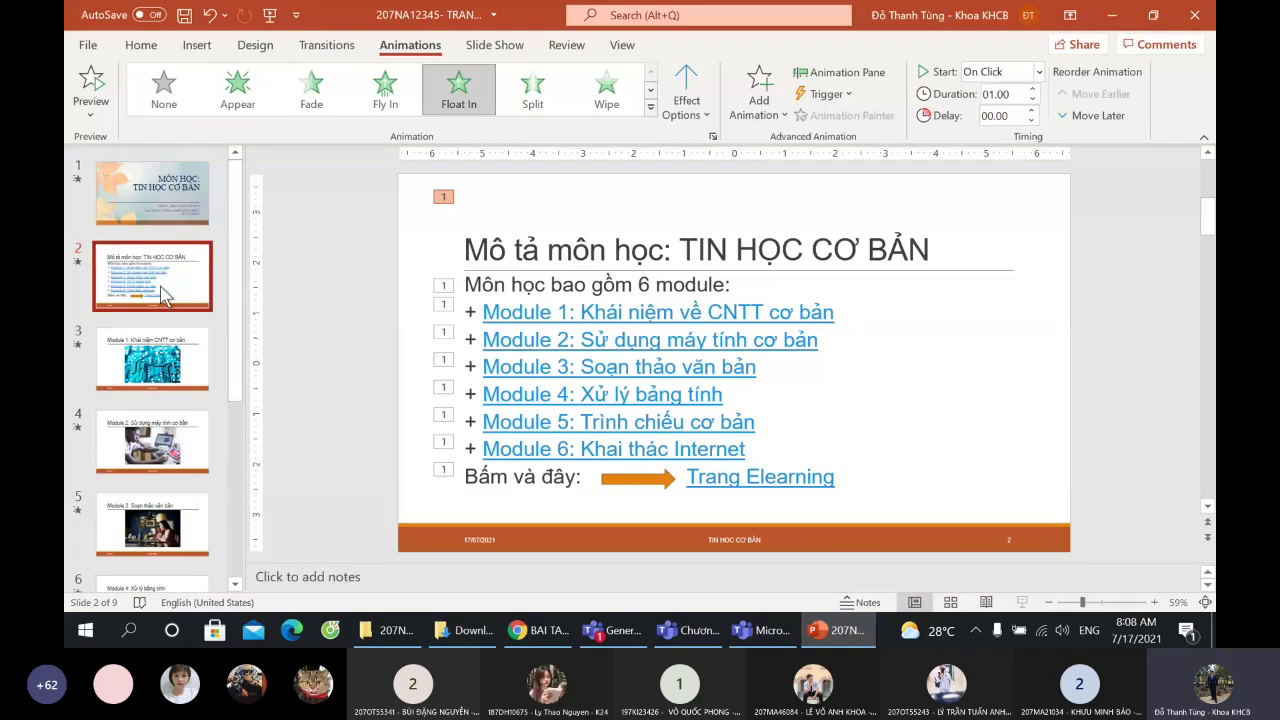
pyautogui.click(390, 630)
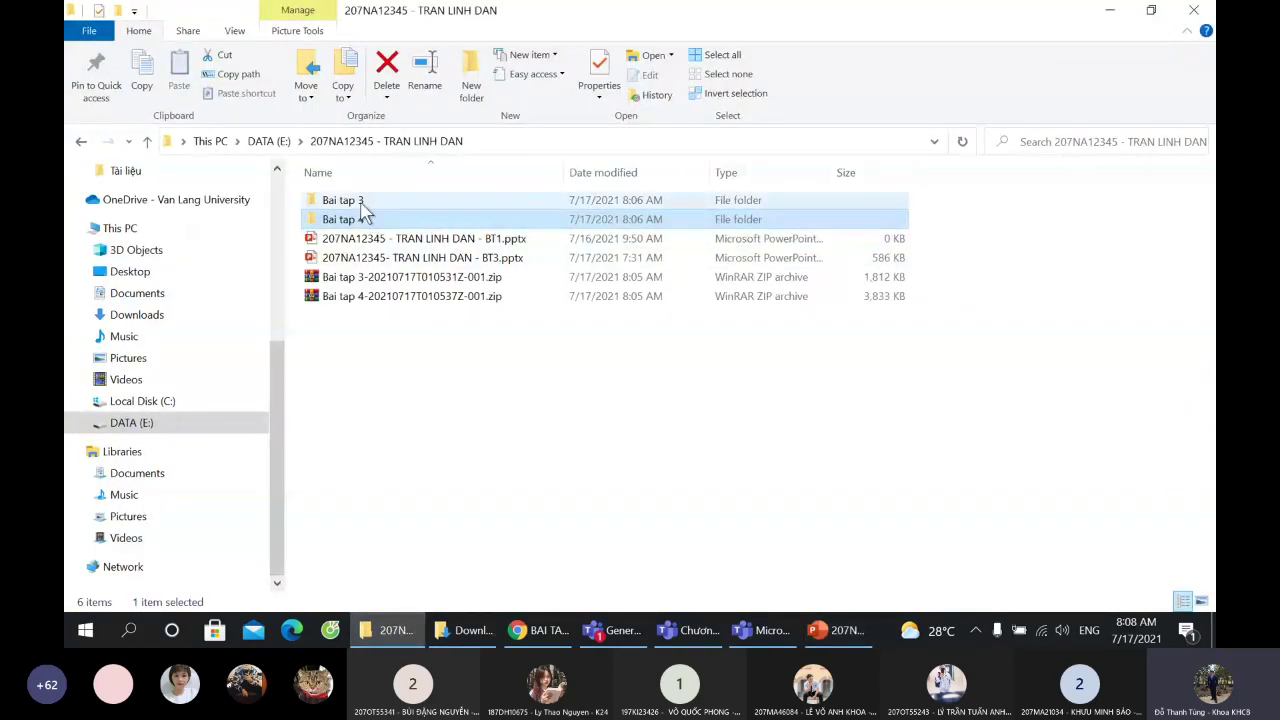
pyautogui.doubleClick(362, 200)
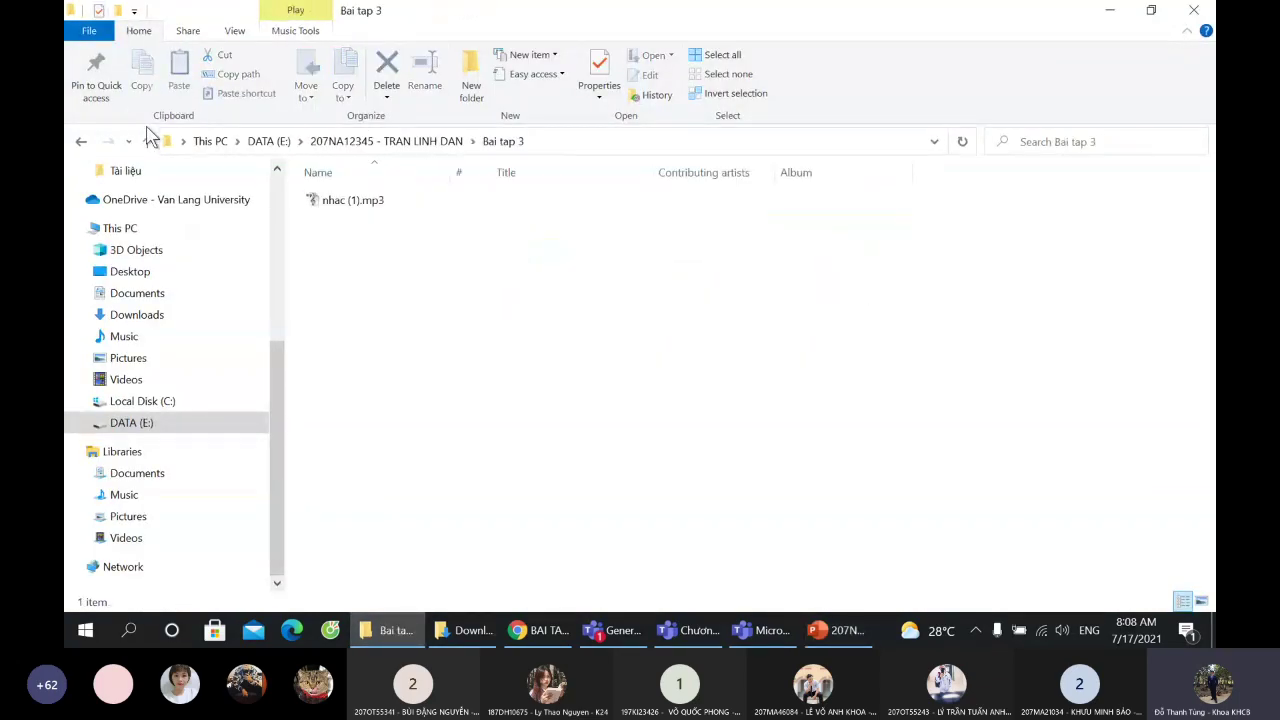
pyautogui.click(81, 141)
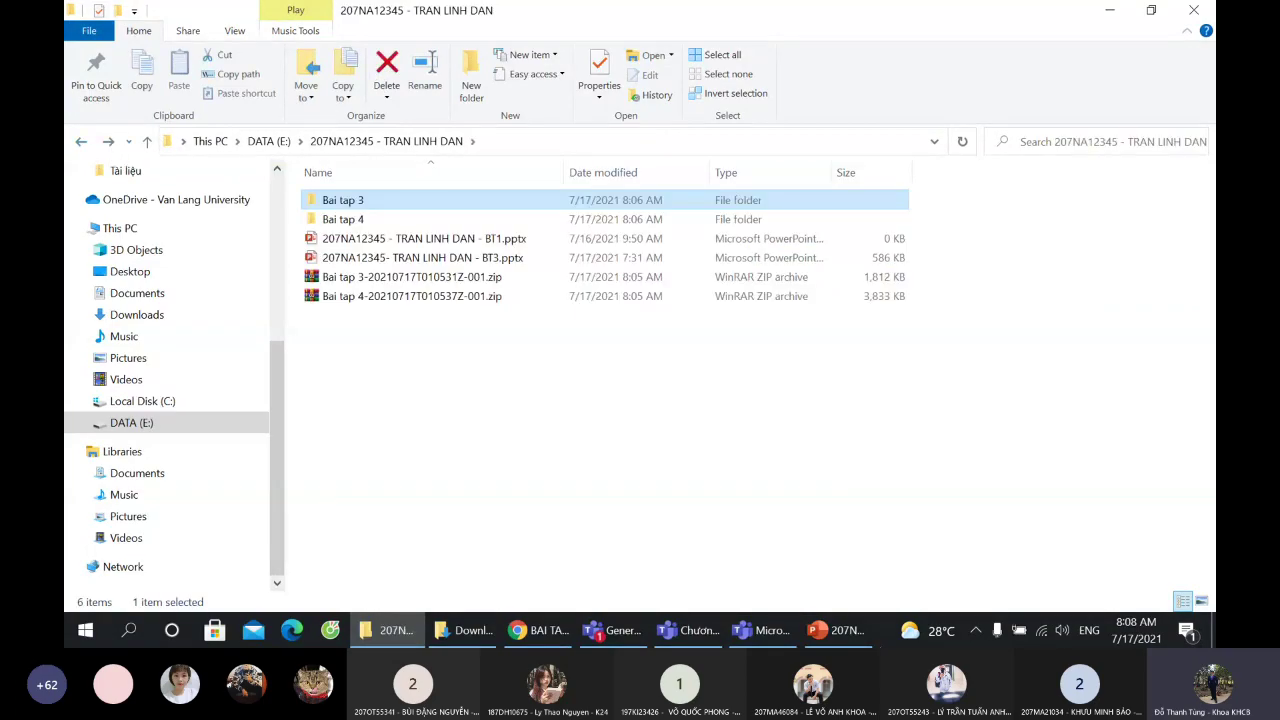
pyautogui.click(838, 630)
# - Insert nhac (1).mp3 from DATA (E:) Bai tap 3 onto slide 2, right of the module list
pyautogui.click(198, 45)
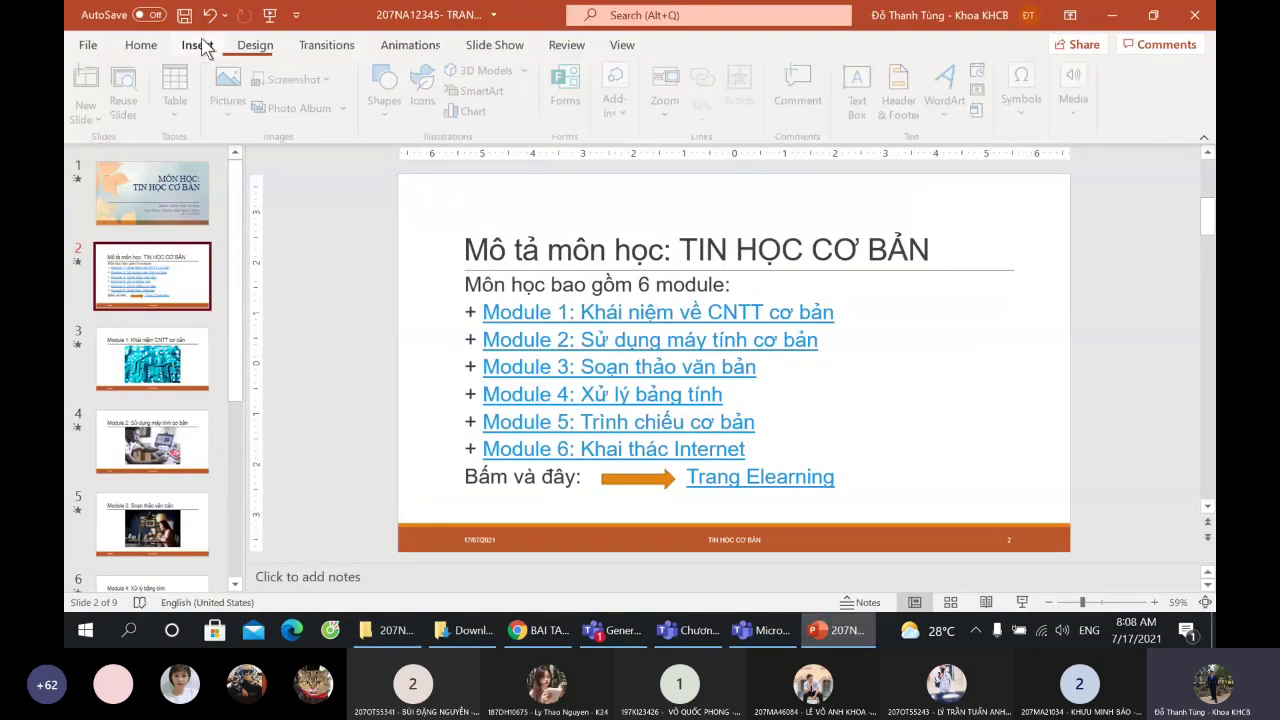
pyautogui.click(1075, 100)
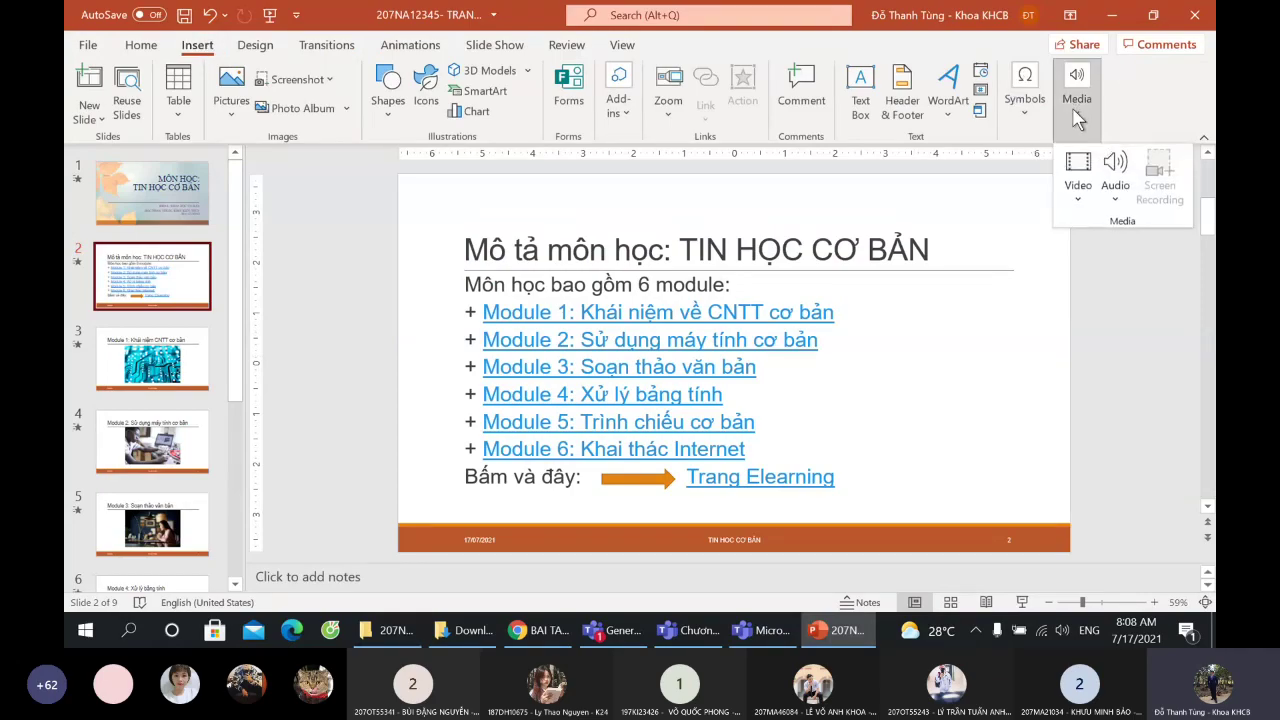
pyautogui.click(1113, 203)
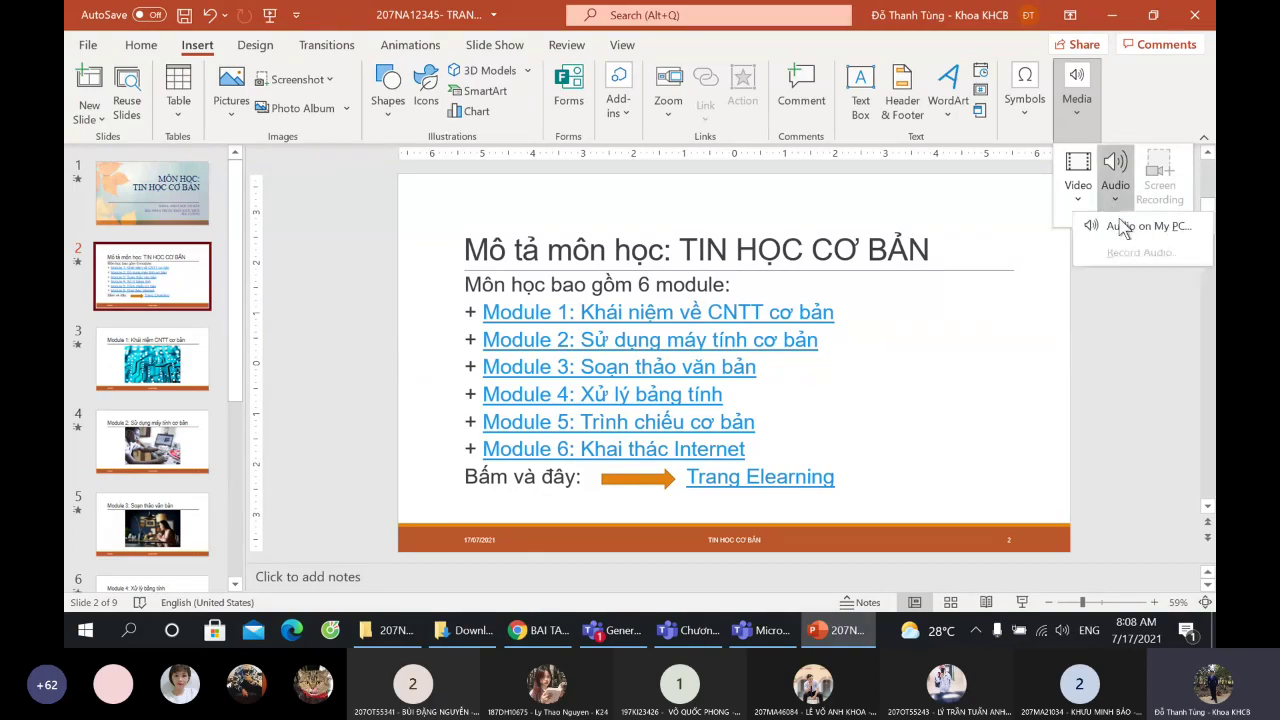
pyautogui.click(1124, 238)
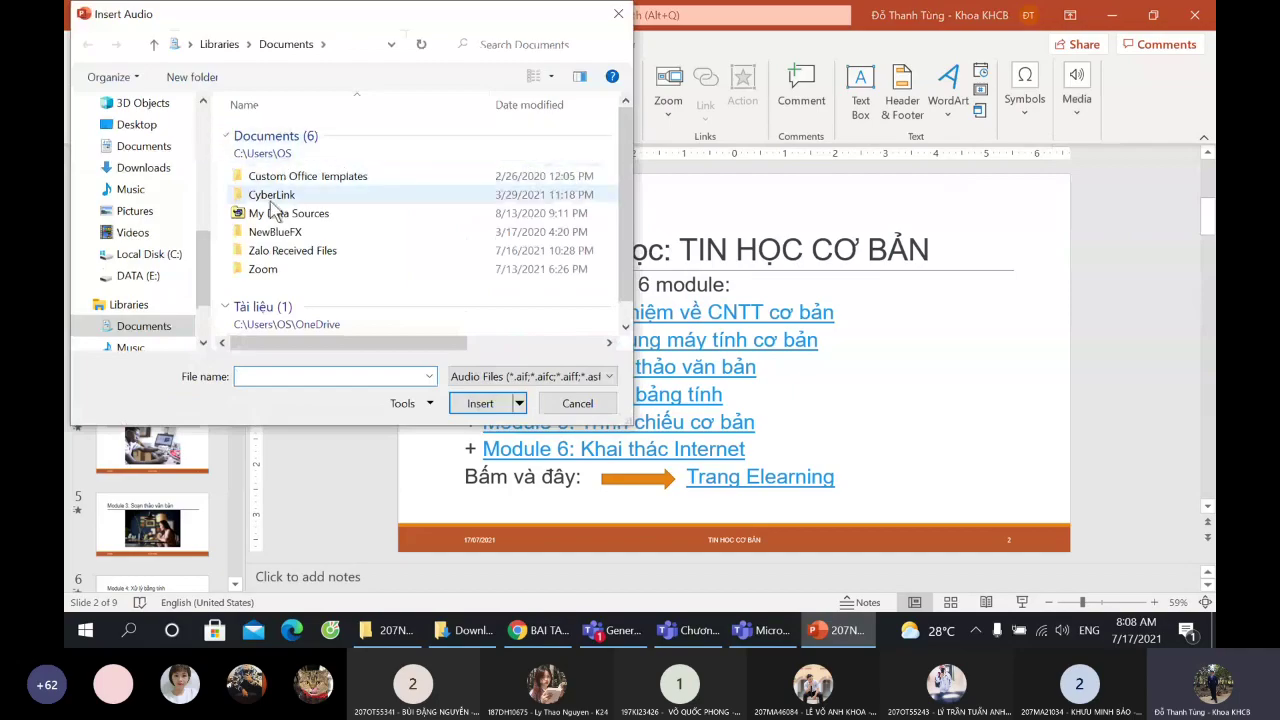
pyautogui.scroll(-2, 160, 270)
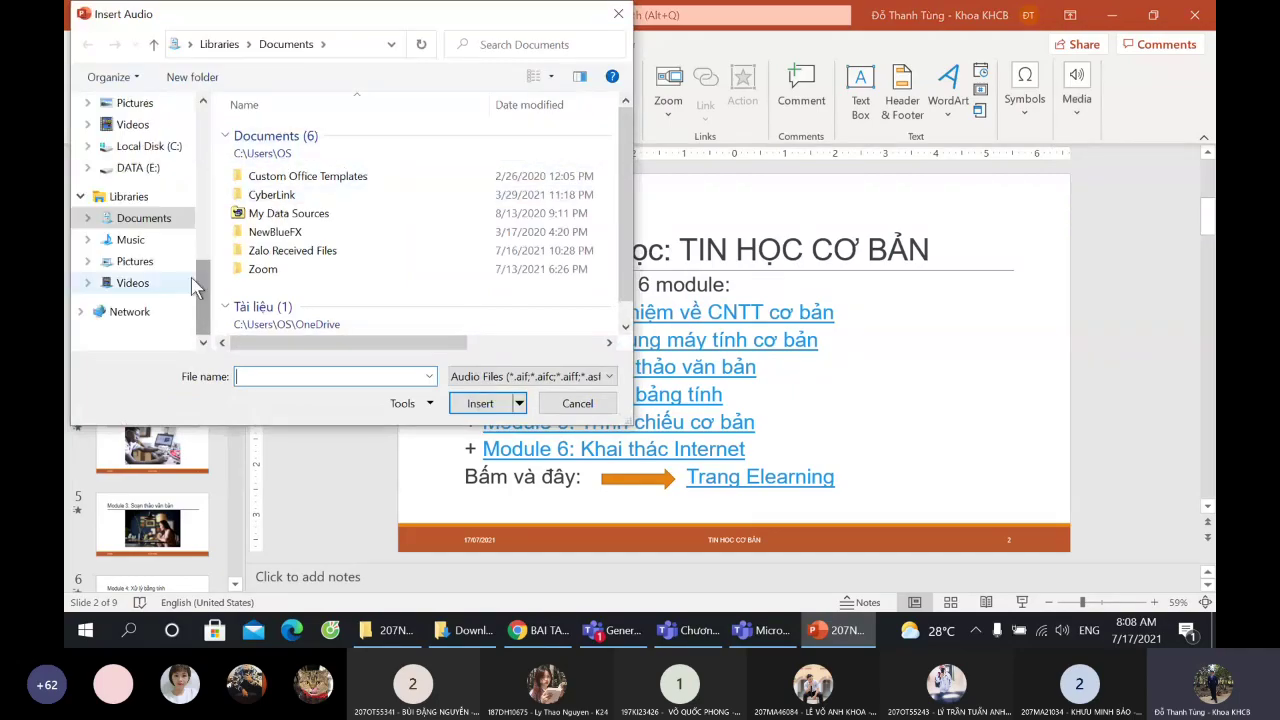
pyautogui.click(138, 168)
pyautogui.doubleClick(367, 140)
pyautogui.doubleClick(294, 133)
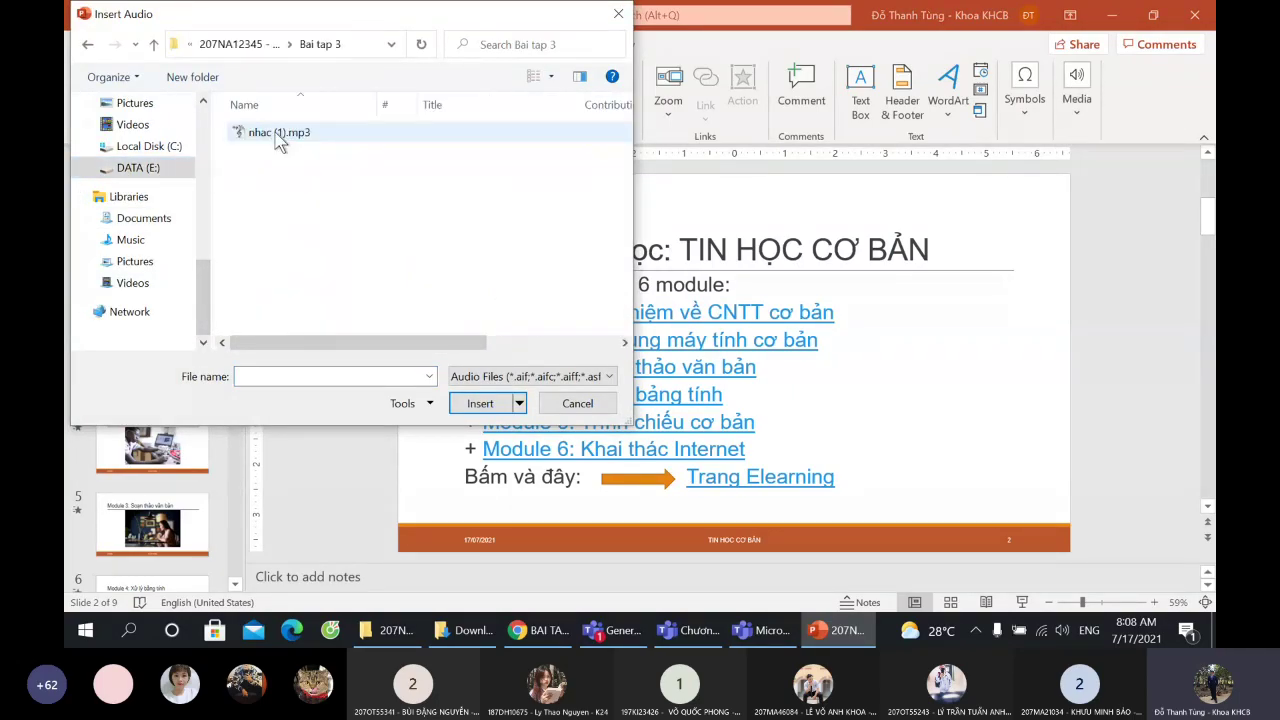
pyautogui.doubleClick(279, 133)
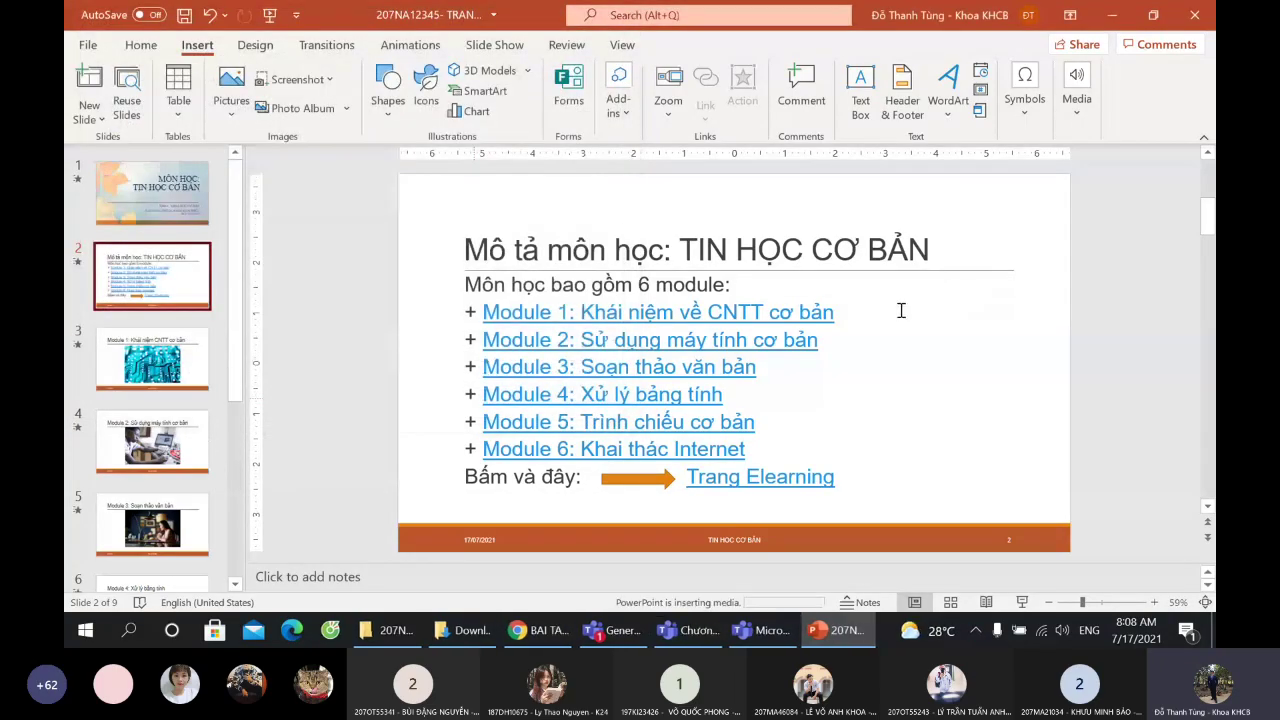
pyautogui.moveTo(738, 362); pyautogui.dragTo(926, 362)
# - Play the slide 2 audio at a lowered volume, pause it, then remove the clip
pyautogui.click(787, 396)
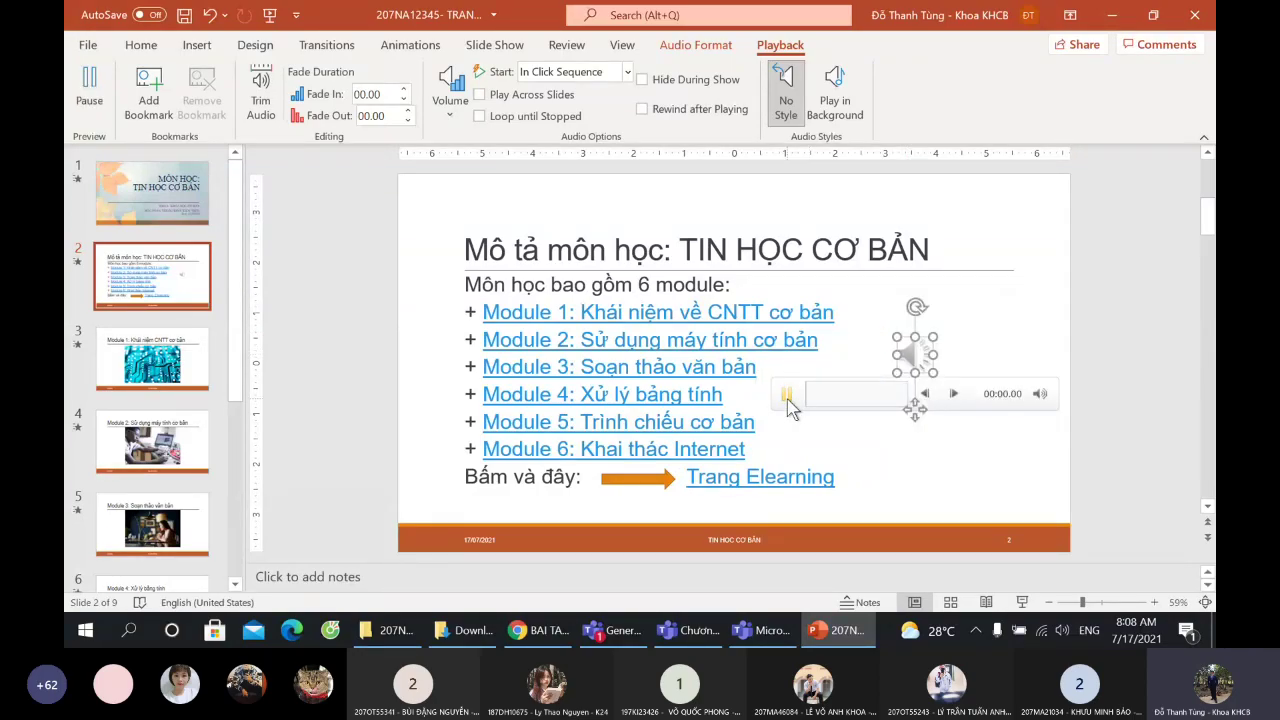
pyautogui.moveTo(1041, 393)
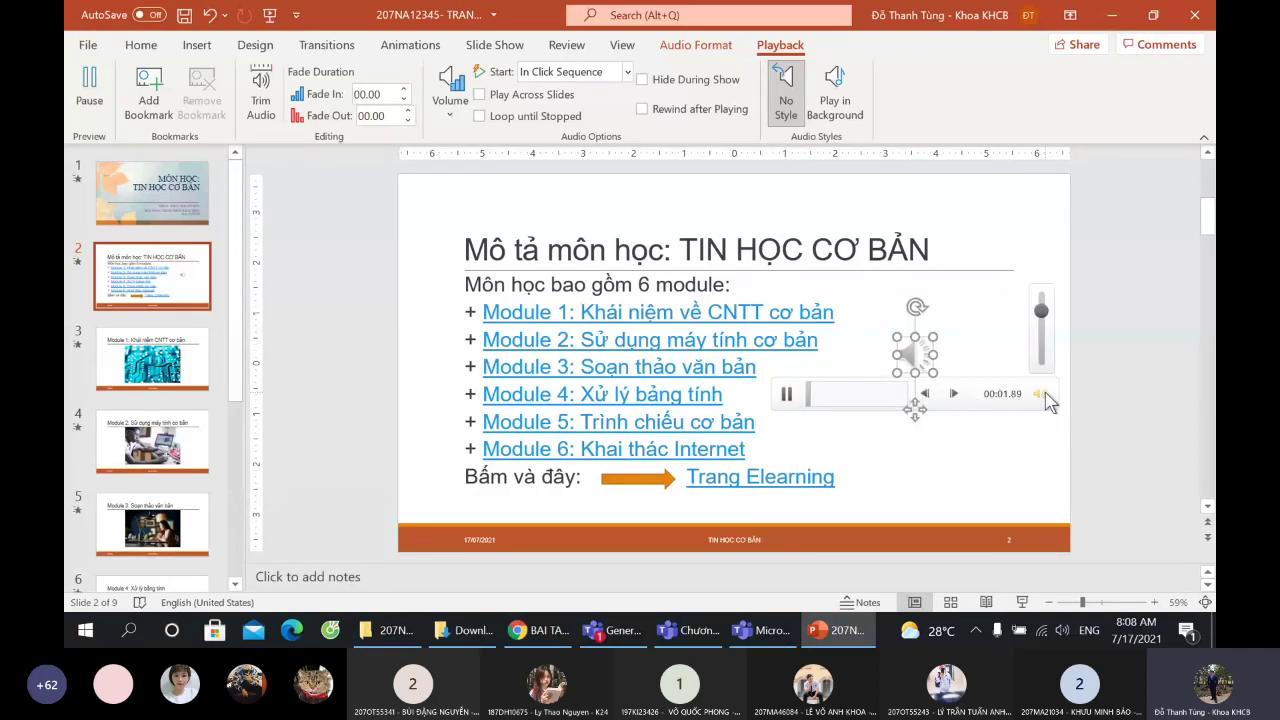
pyautogui.moveTo(1043, 318); pyautogui.dragTo(1042, 339)
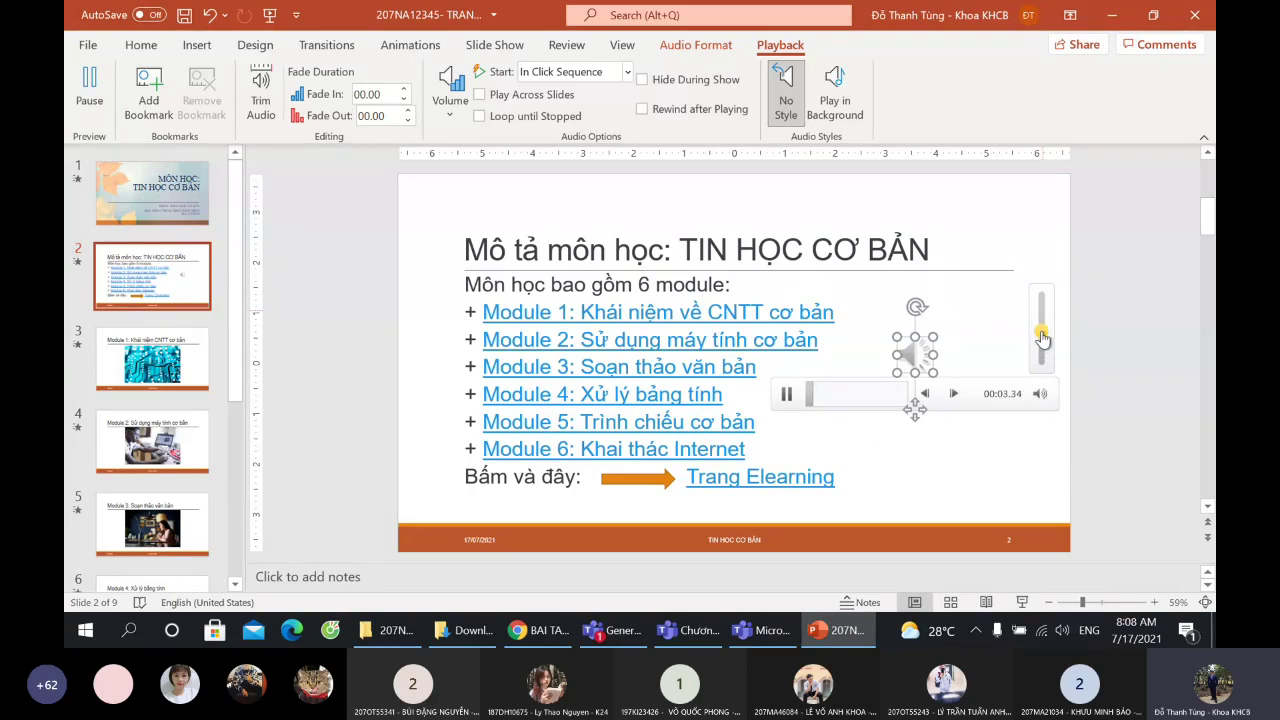
pyautogui.click(980, 250)
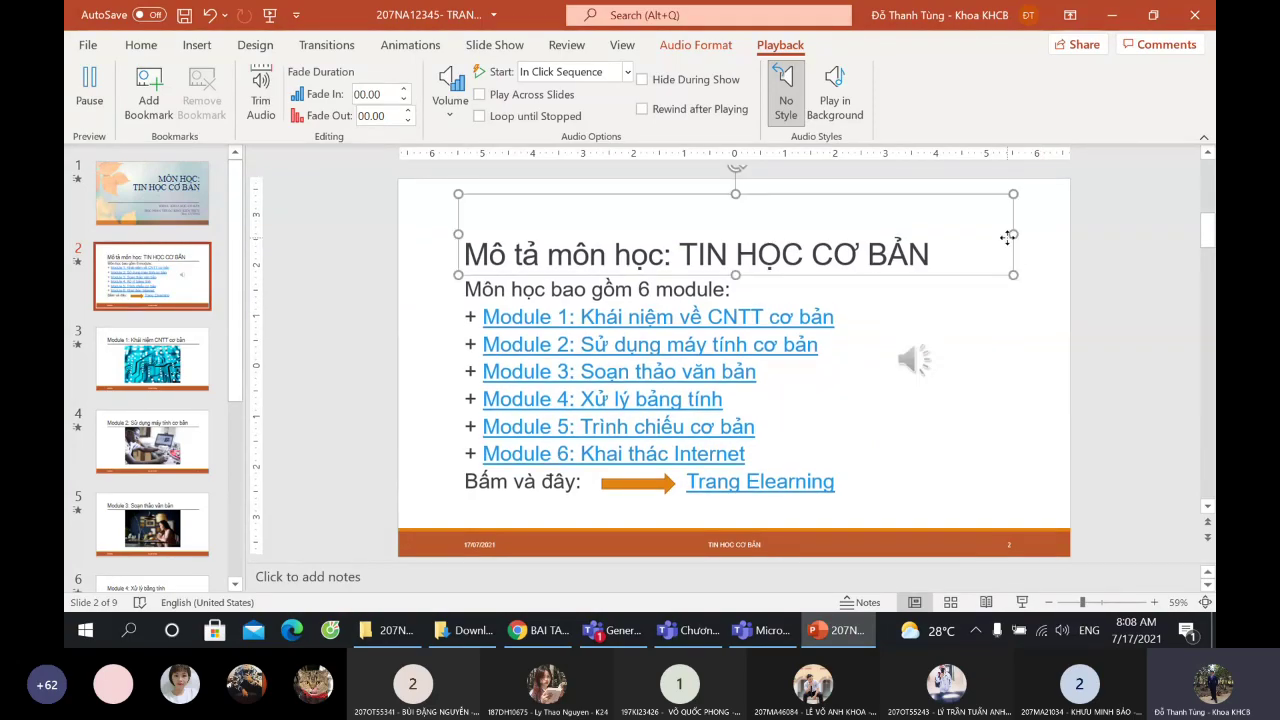
pyautogui.click(915, 355)
pyautogui.click(788, 395)
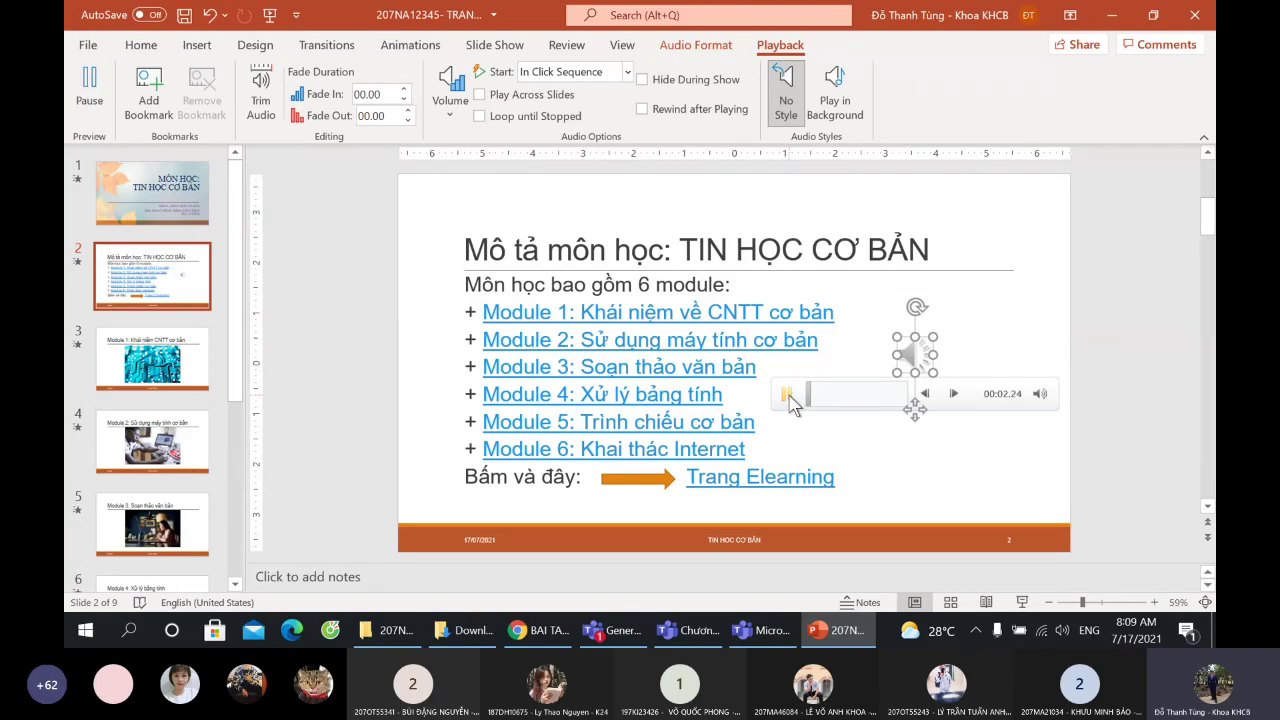
pyautogui.click(789, 396)
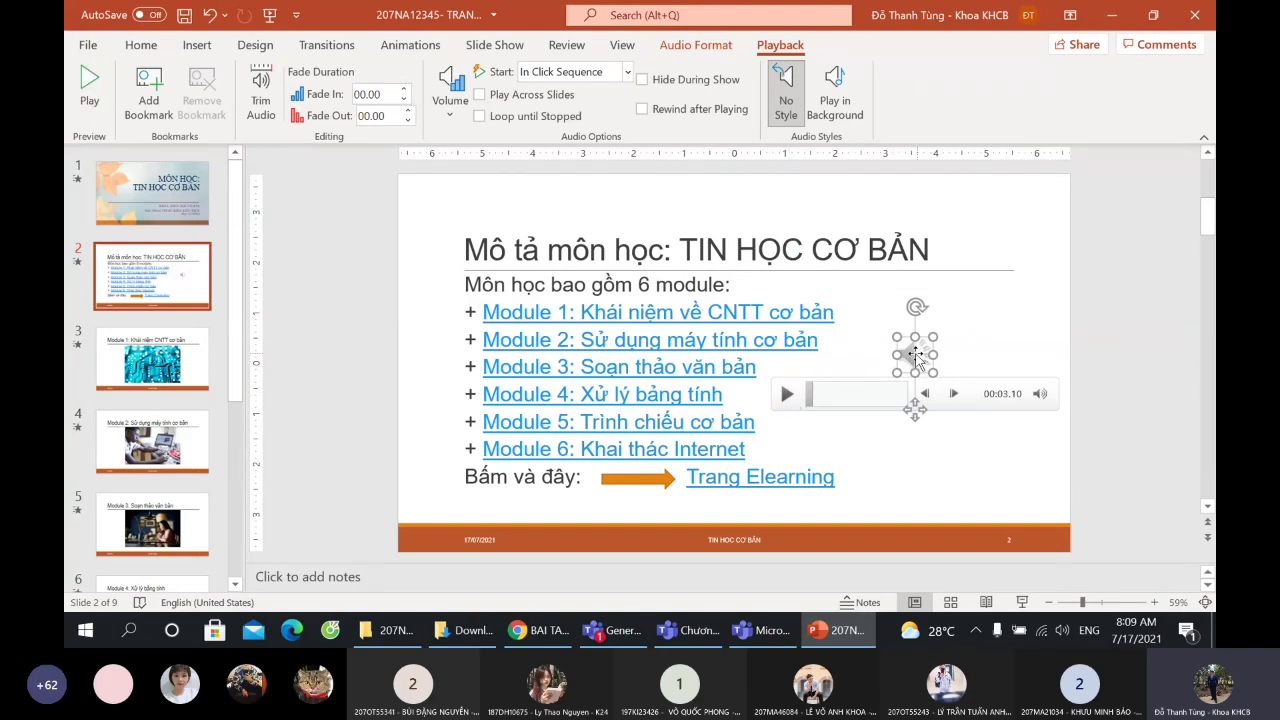
pyautogui.press('Escape')
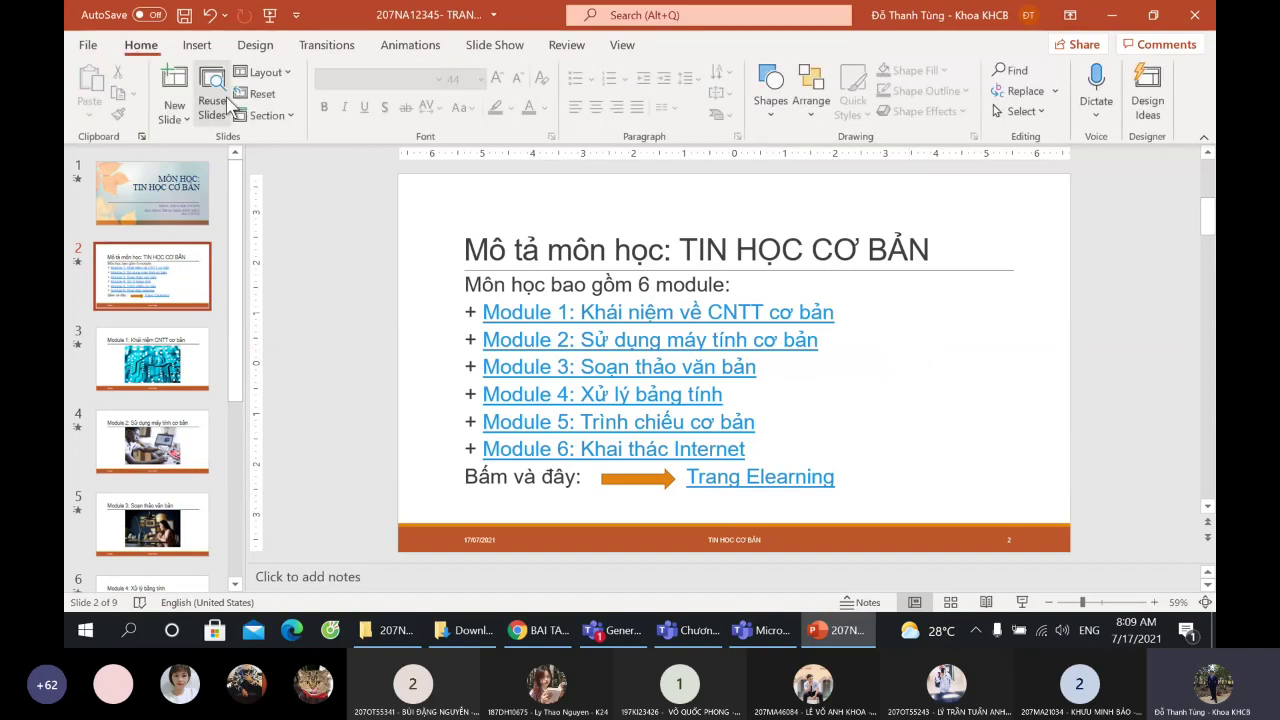
# - Reinsert nhac (1).mp3 via Audio on My PC and drag it beside the module list
pyautogui.click(197, 45)
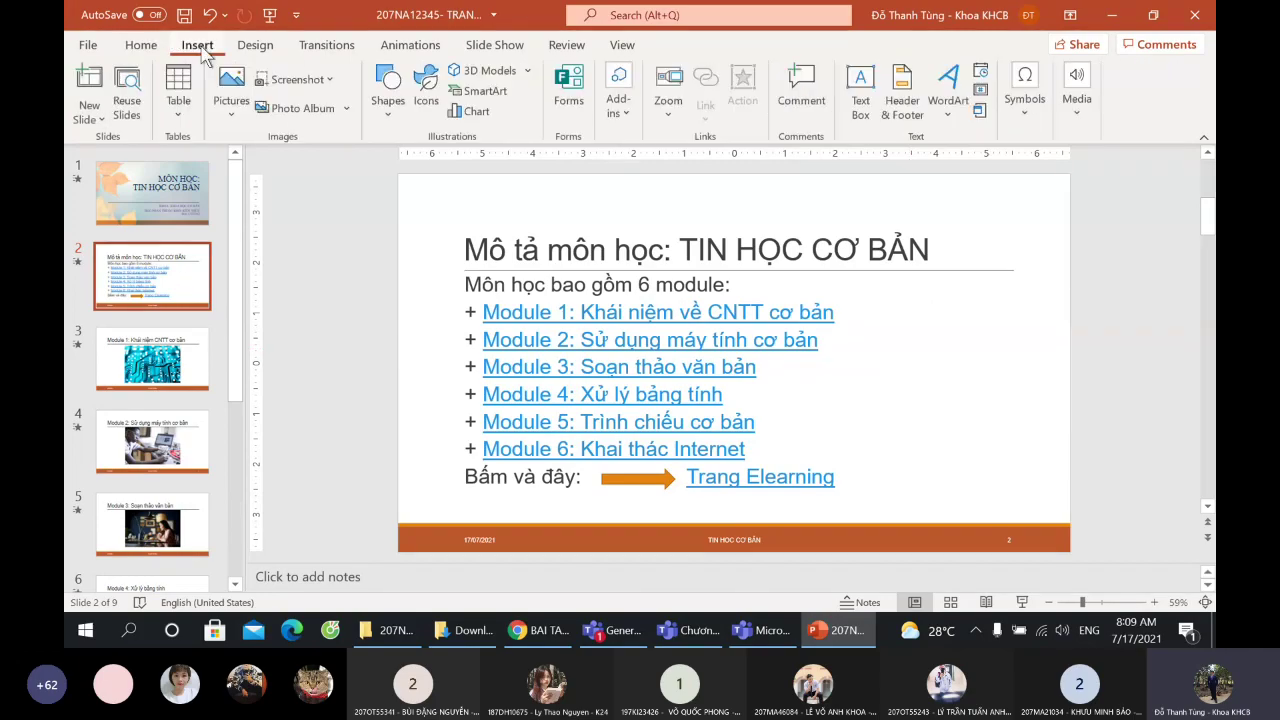
pyautogui.click(1078, 114)
pyautogui.click(1117, 188)
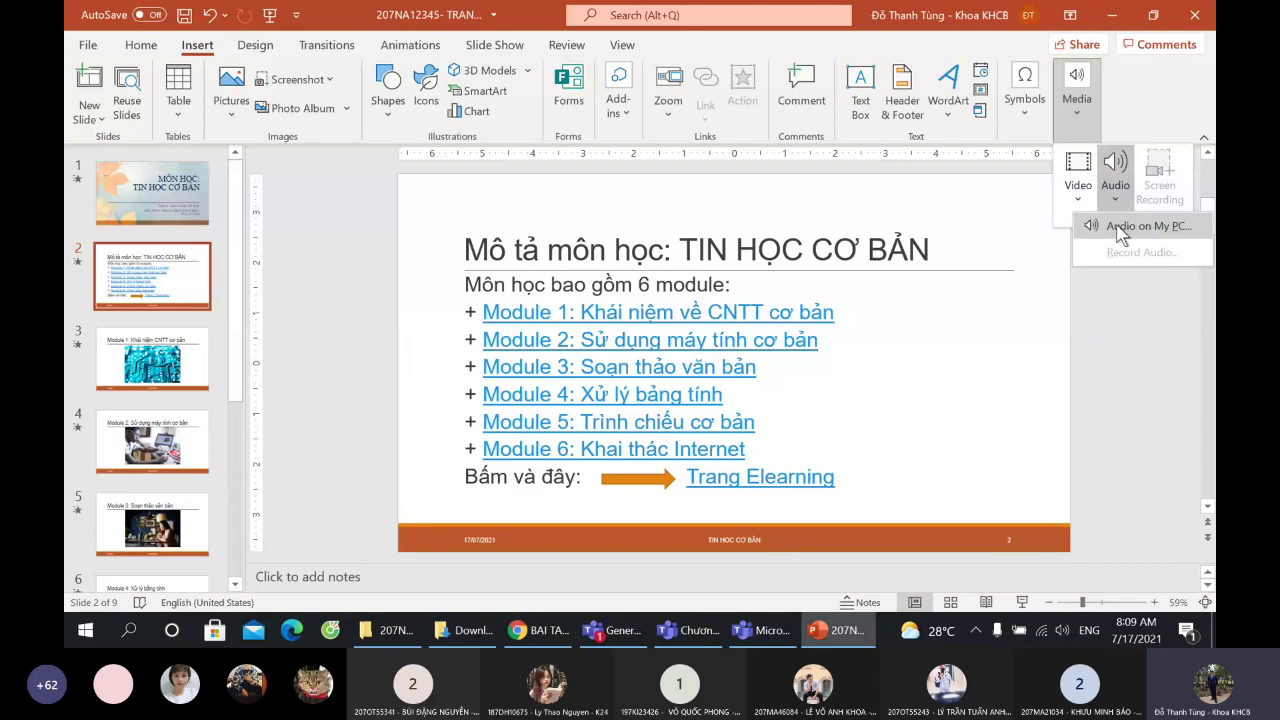
pyautogui.click(1147, 226)
pyautogui.click(276, 134)
pyautogui.click(482, 403)
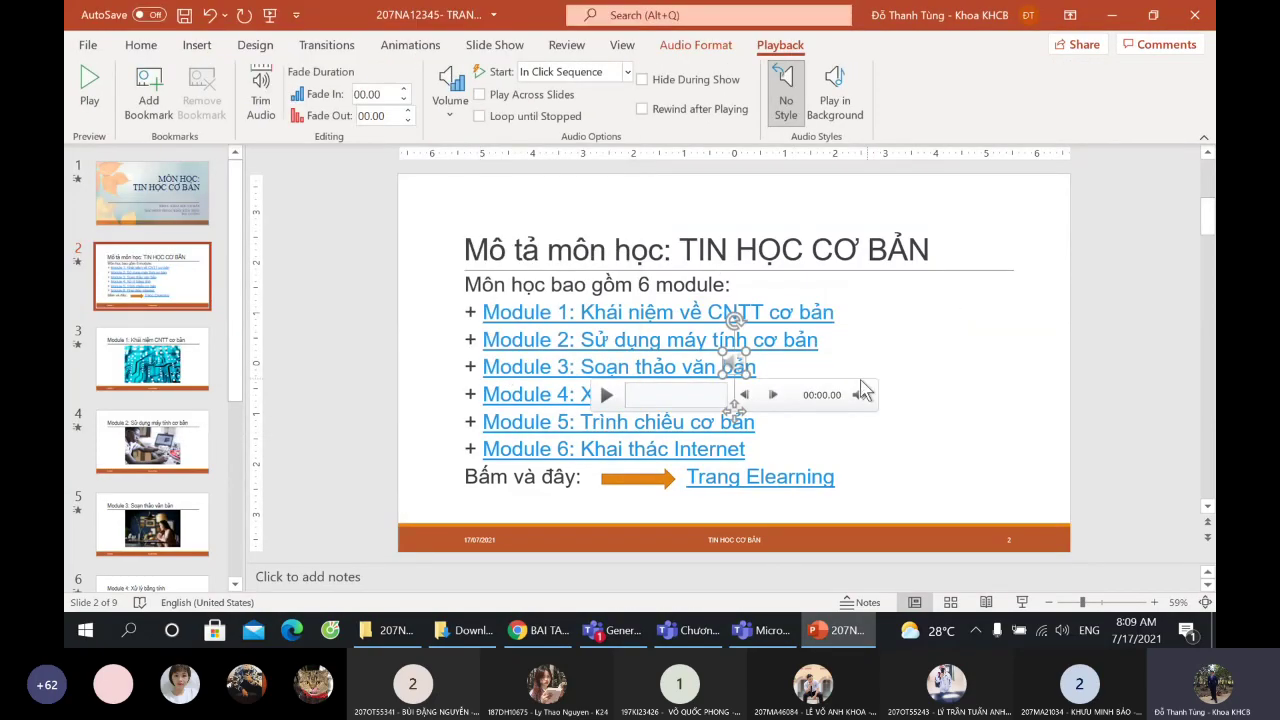
pyautogui.moveTo(738, 360); pyautogui.dragTo(903, 352)
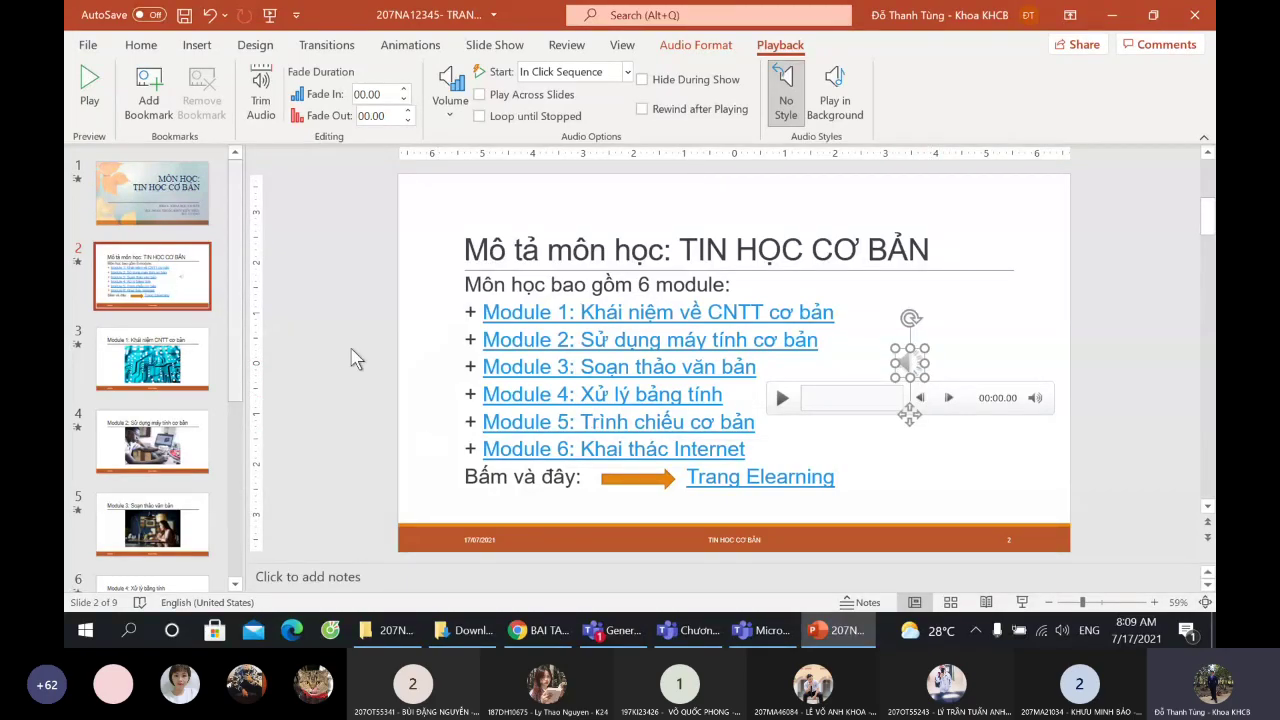
# - Read item 9 (3-slides-per-page PDF export), save the deck as BT3.pptx, and minimize Chrome
pyautogui.click(537, 634)
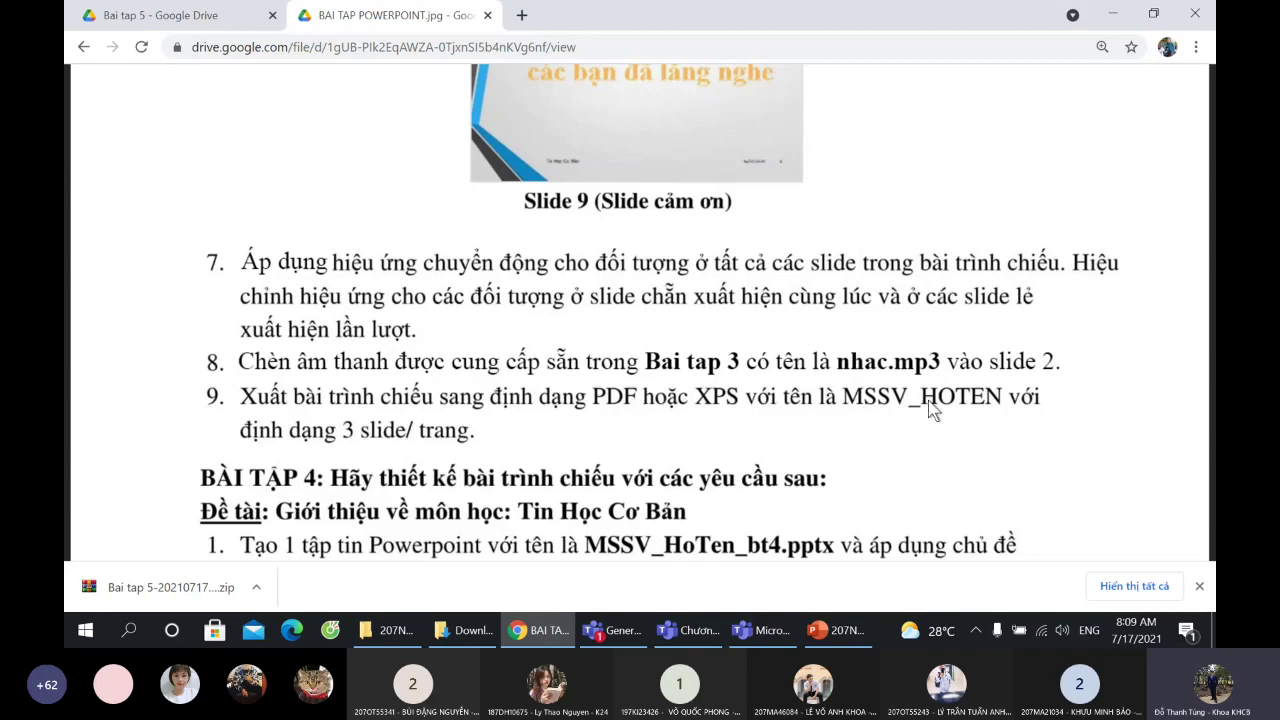
pyautogui.click(1199, 586)
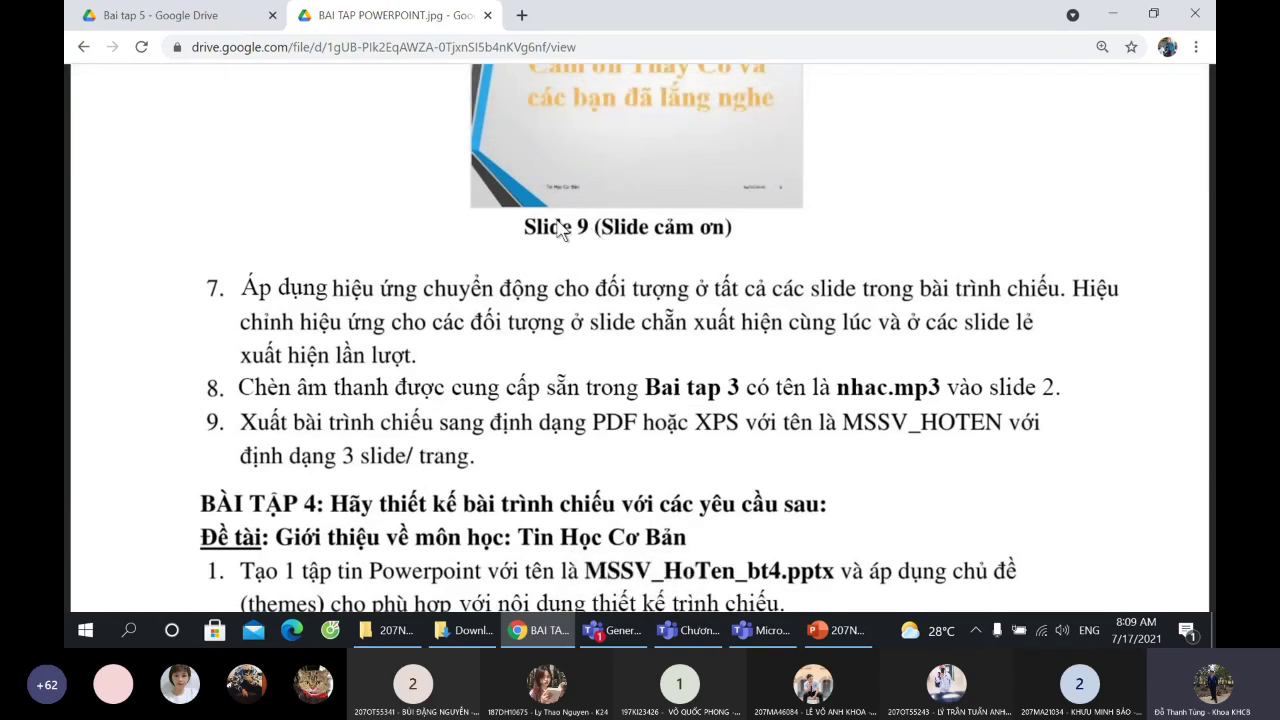
pyautogui.hotkey('alt', 'Tab')
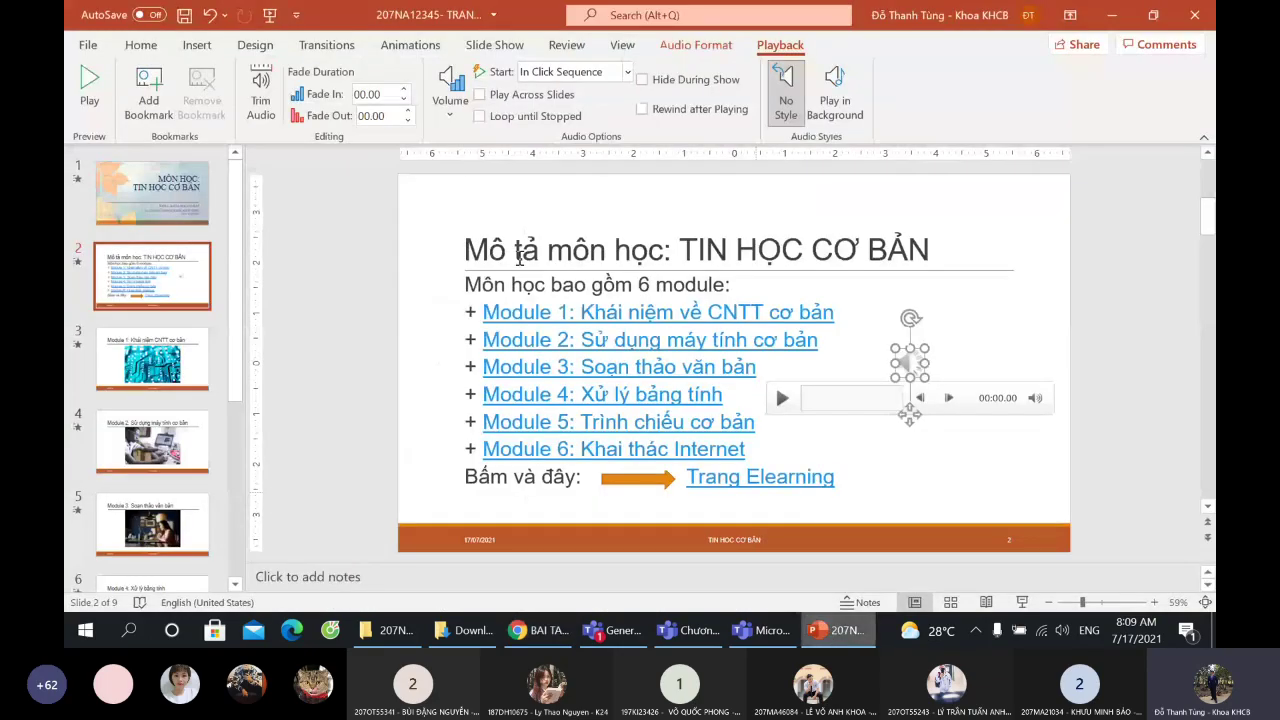
pyautogui.click(184, 16)
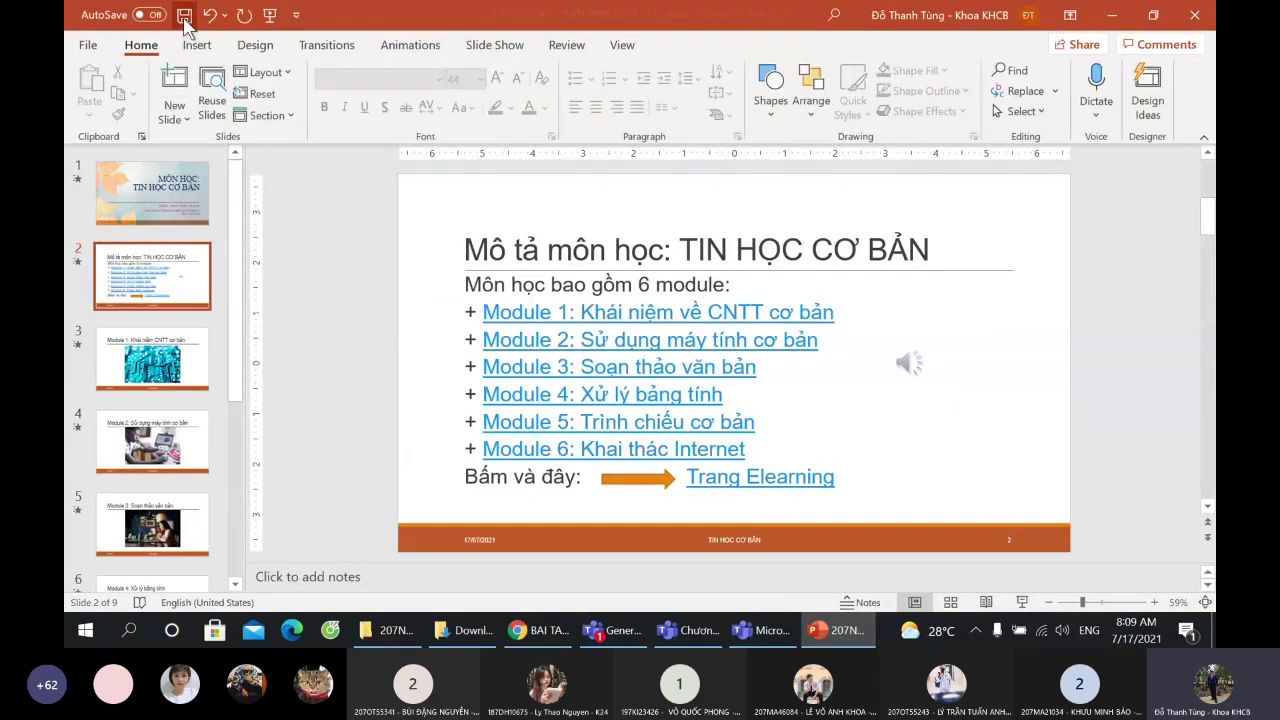
pyautogui.click(546, 632)
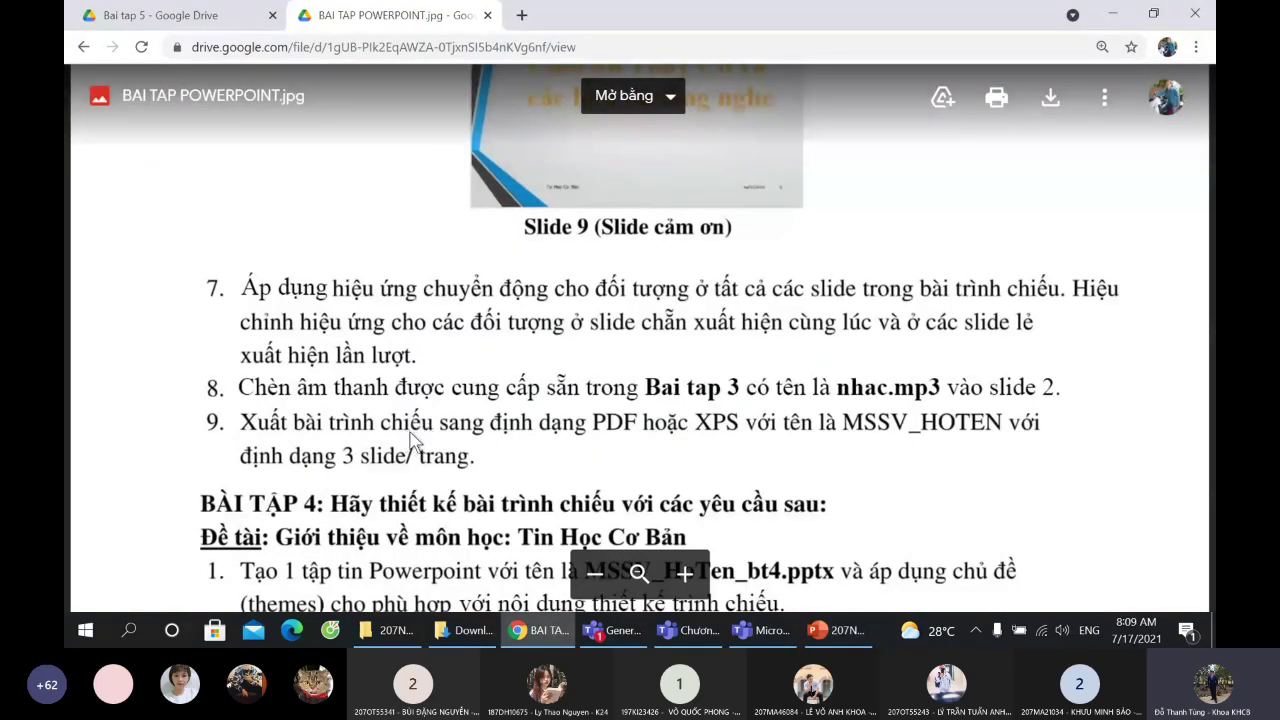
pyautogui.click(540, 640)
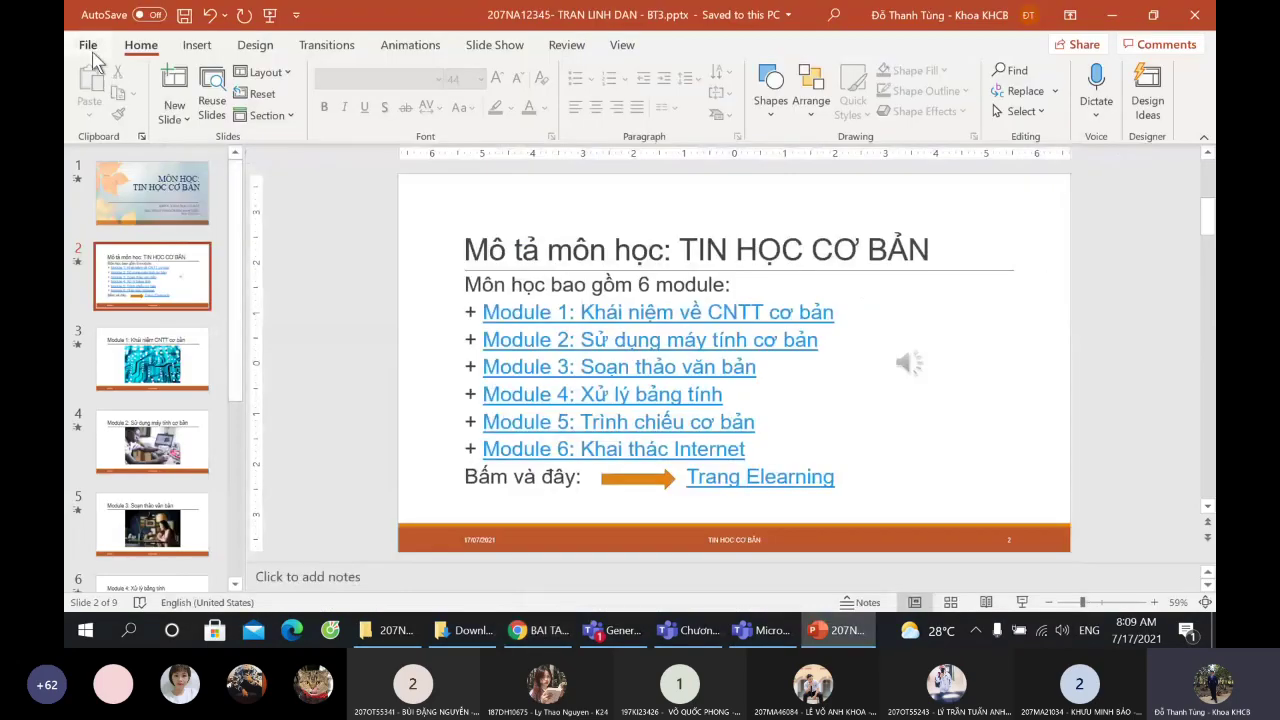
# - Save a copy of the presentation as PDF (*.pdf) in the course folder
pyautogui.click(92, 51)
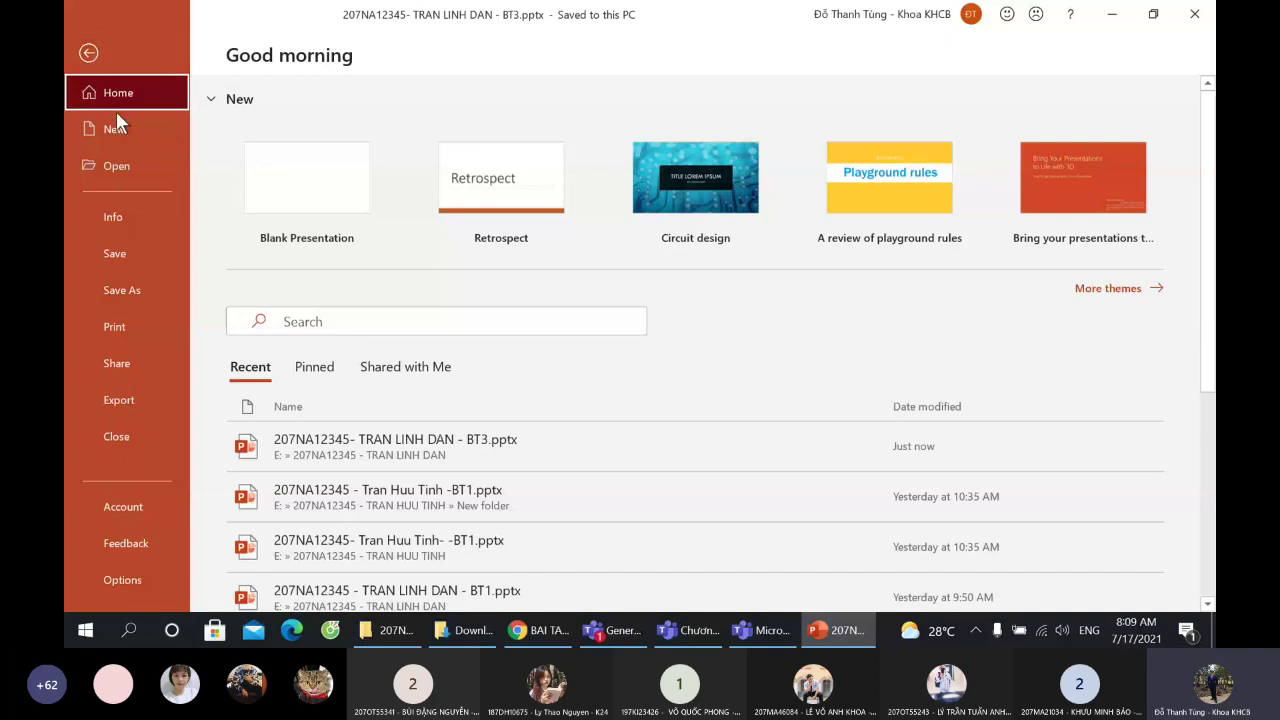
pyautogui.click(133, 288)
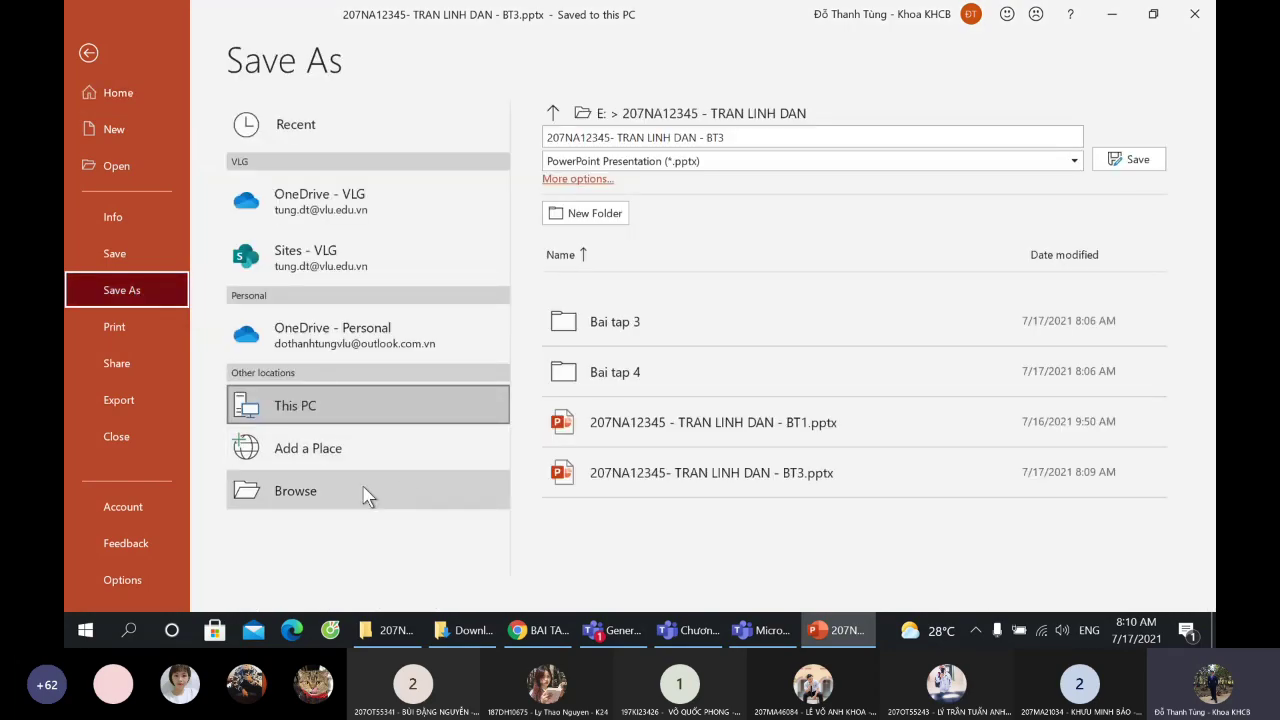
pyautogui.click(355, 491)
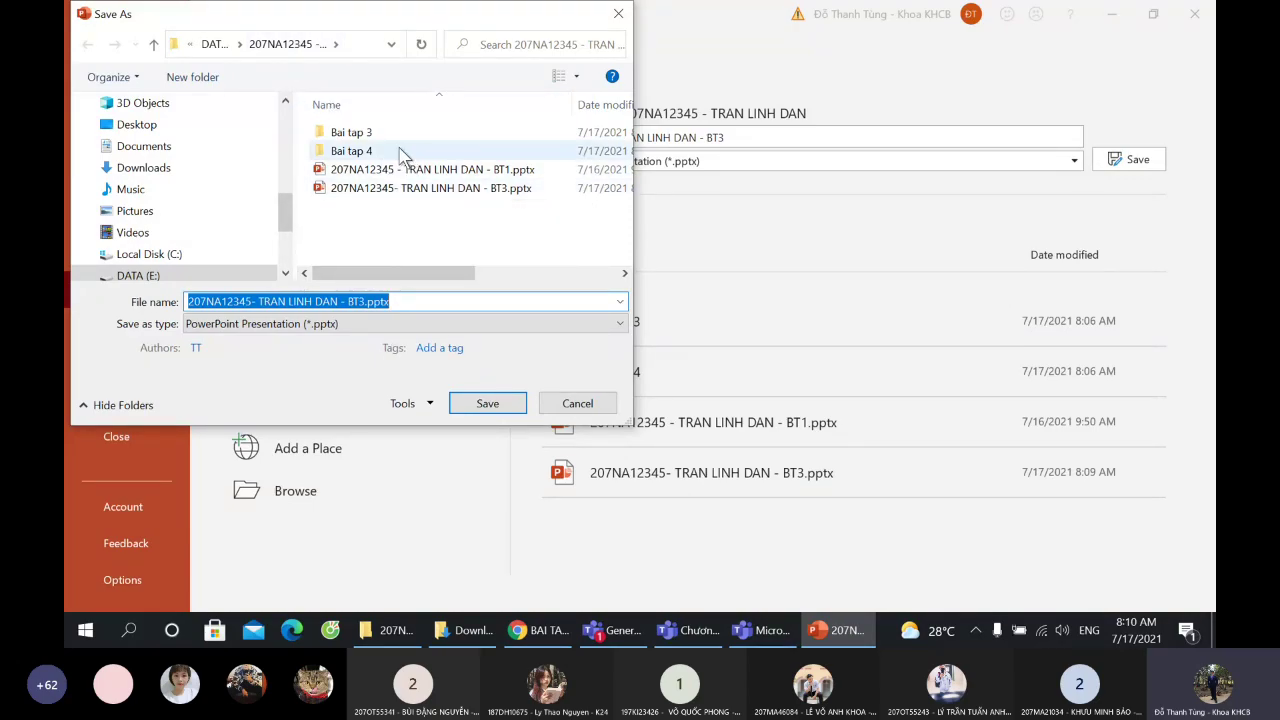
pyautogui.click(391, 323)
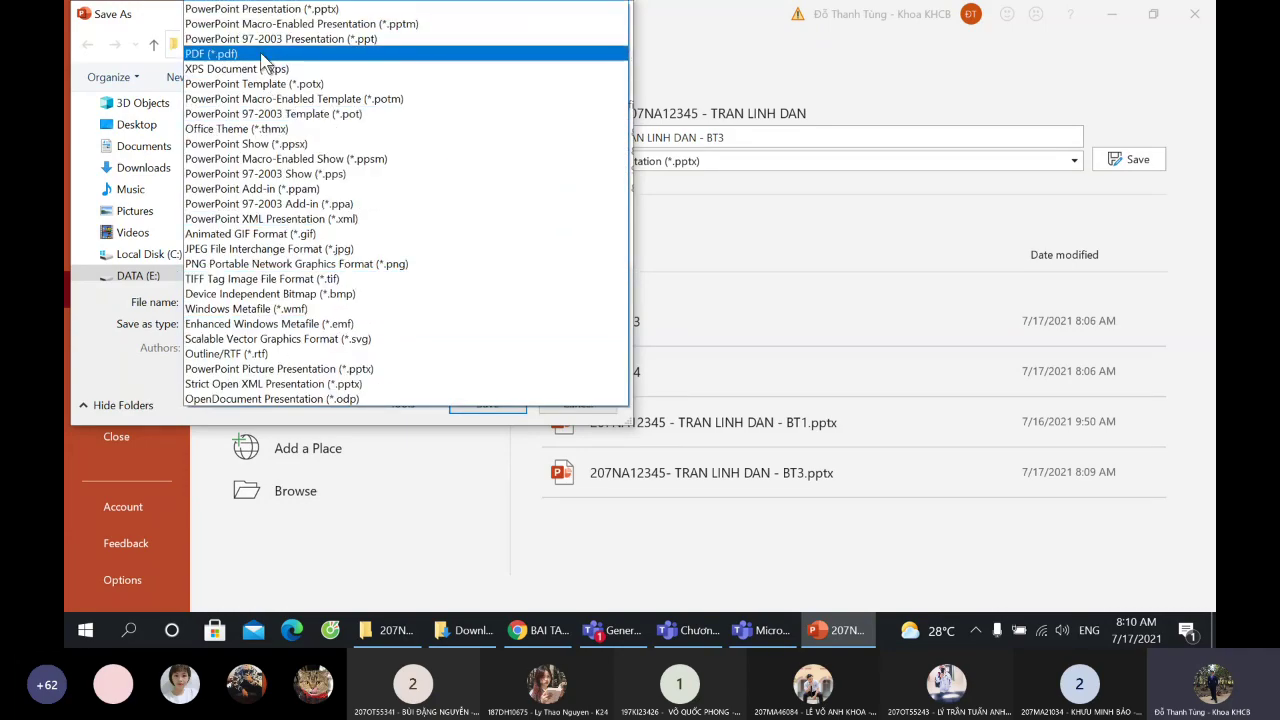
pyautogui.click(261, 55)
pyautogui.click(394, 323)
pyautogui.click(253, 54)
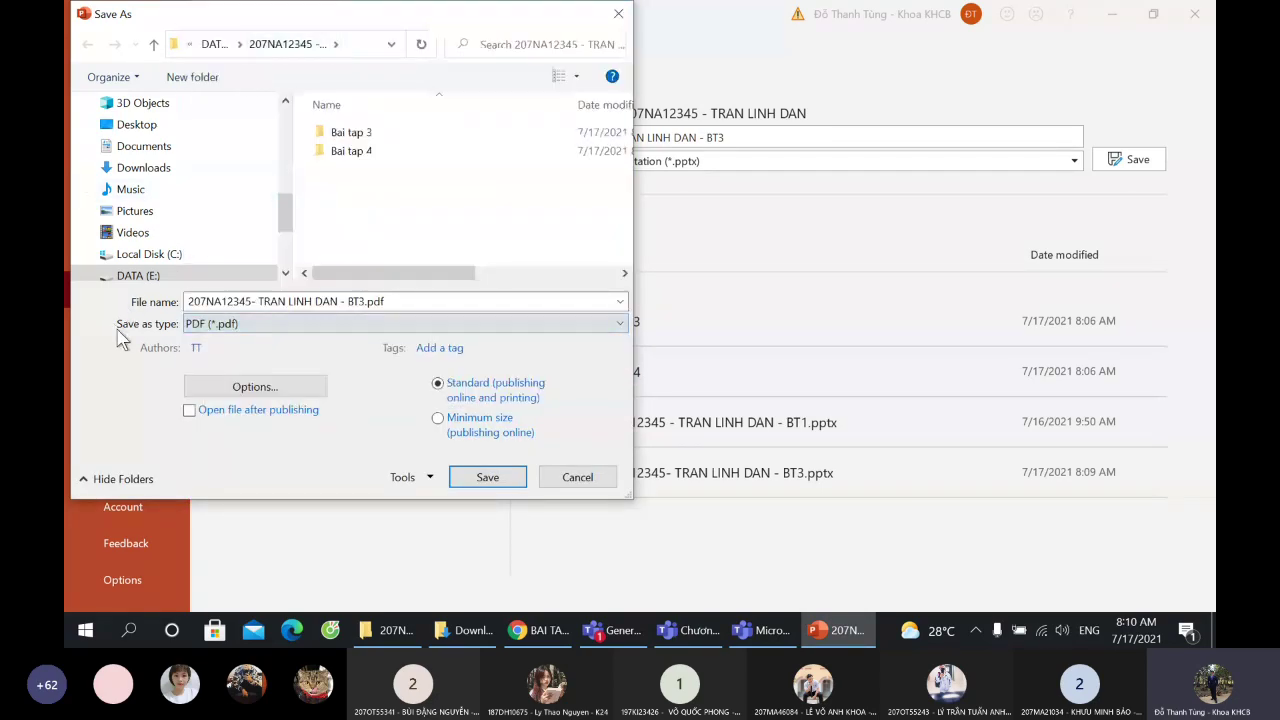
pyautogui.click(224, 324)
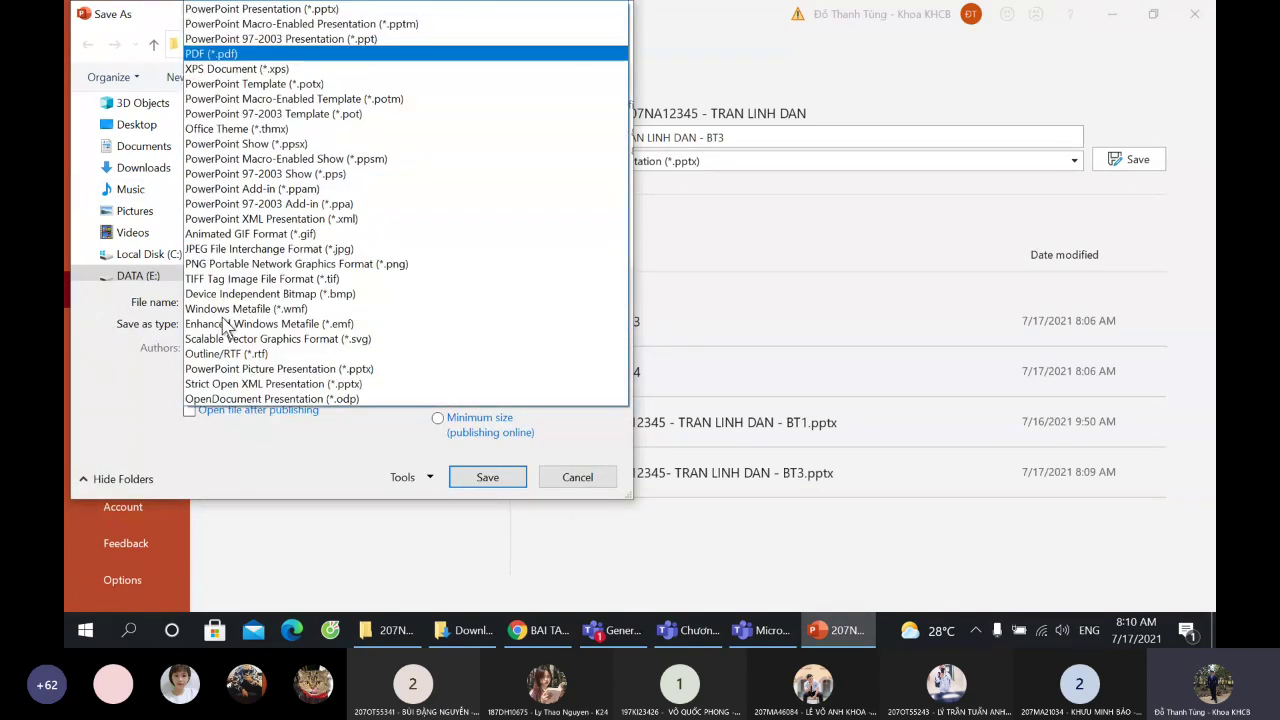
pyautogui.click(216, 52)
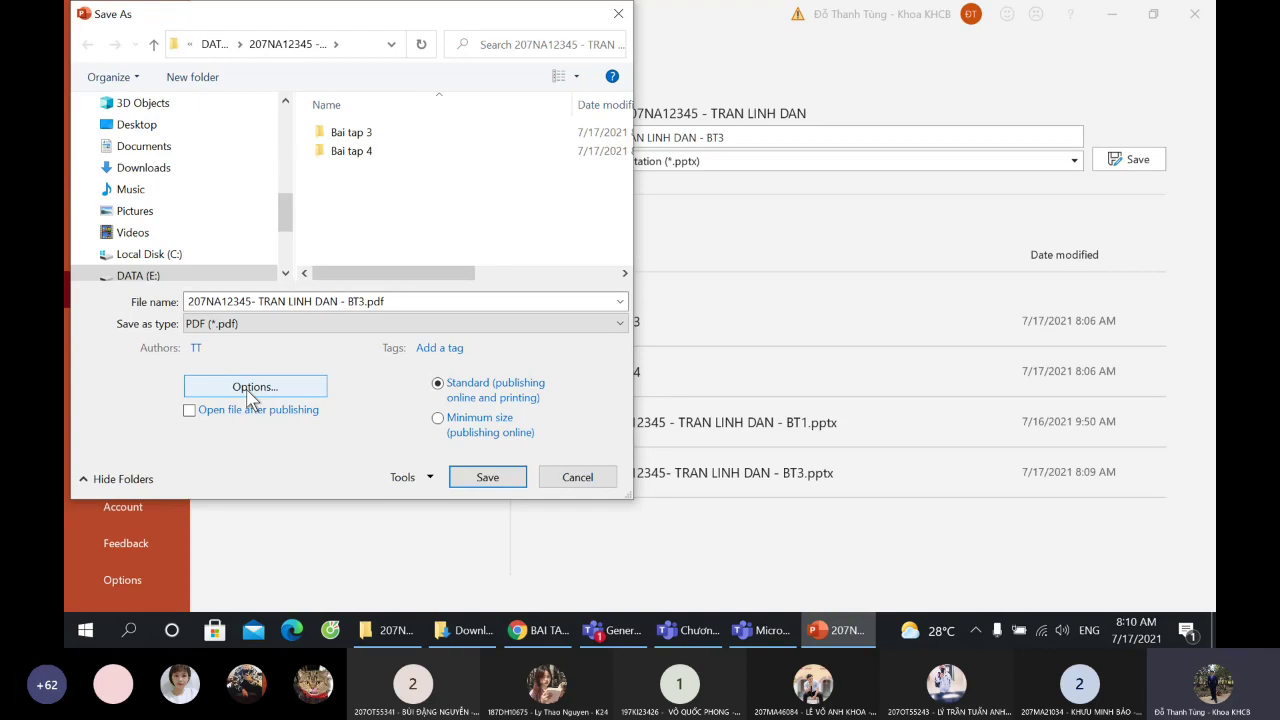
pyautogui.click(252, 392)
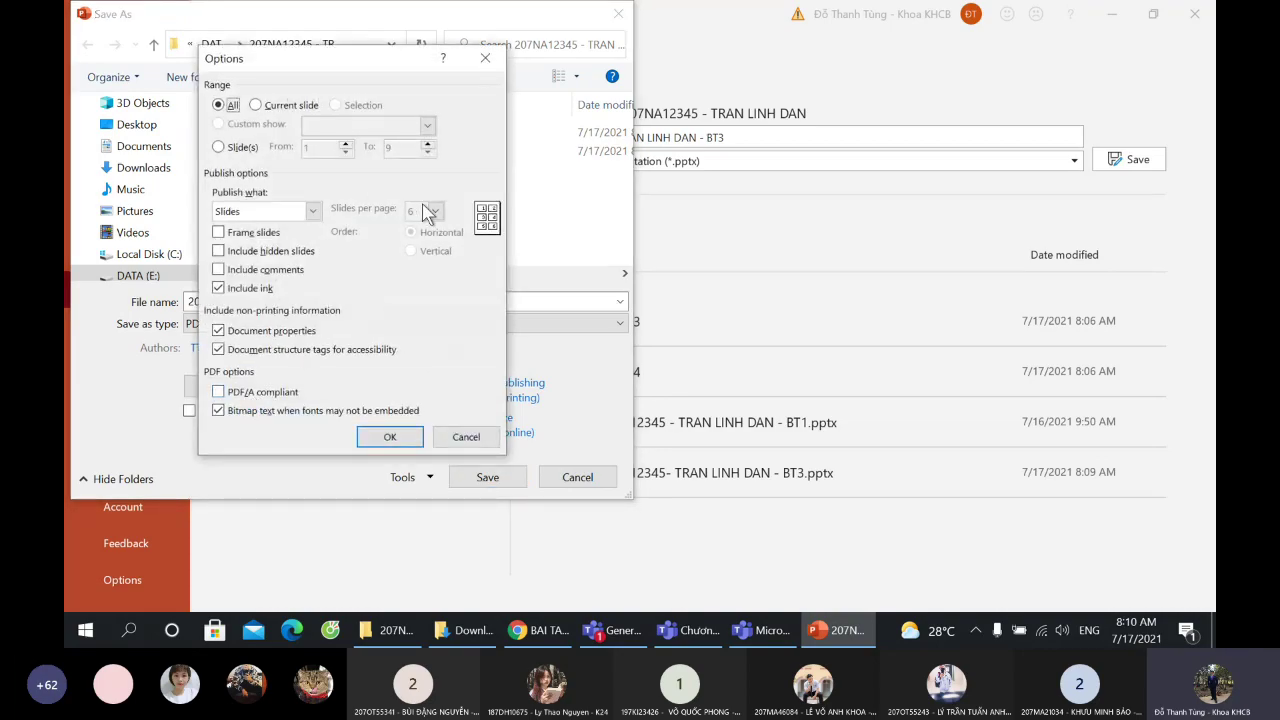
pyautogui.click(466, 437)
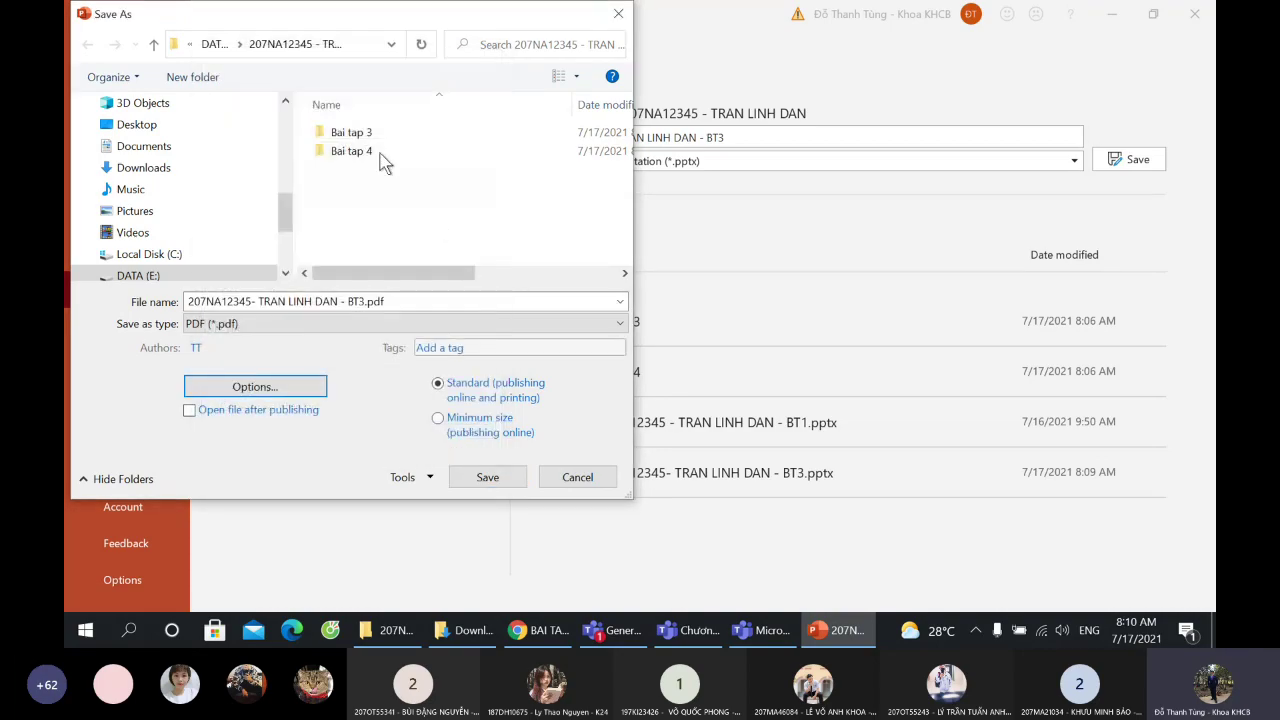
pyautogui.click(490, 478)
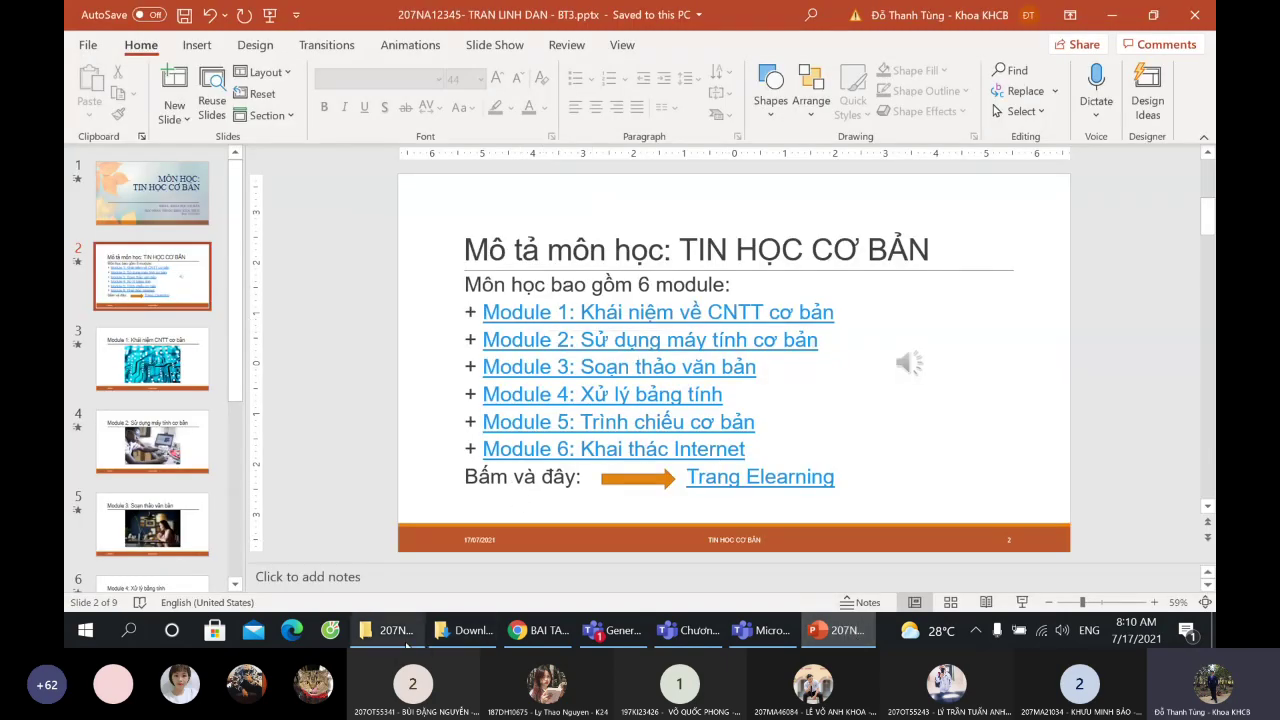
# - Open the exported BT3.pdf from the course folder to check it
pyautogui.click(396, 632)
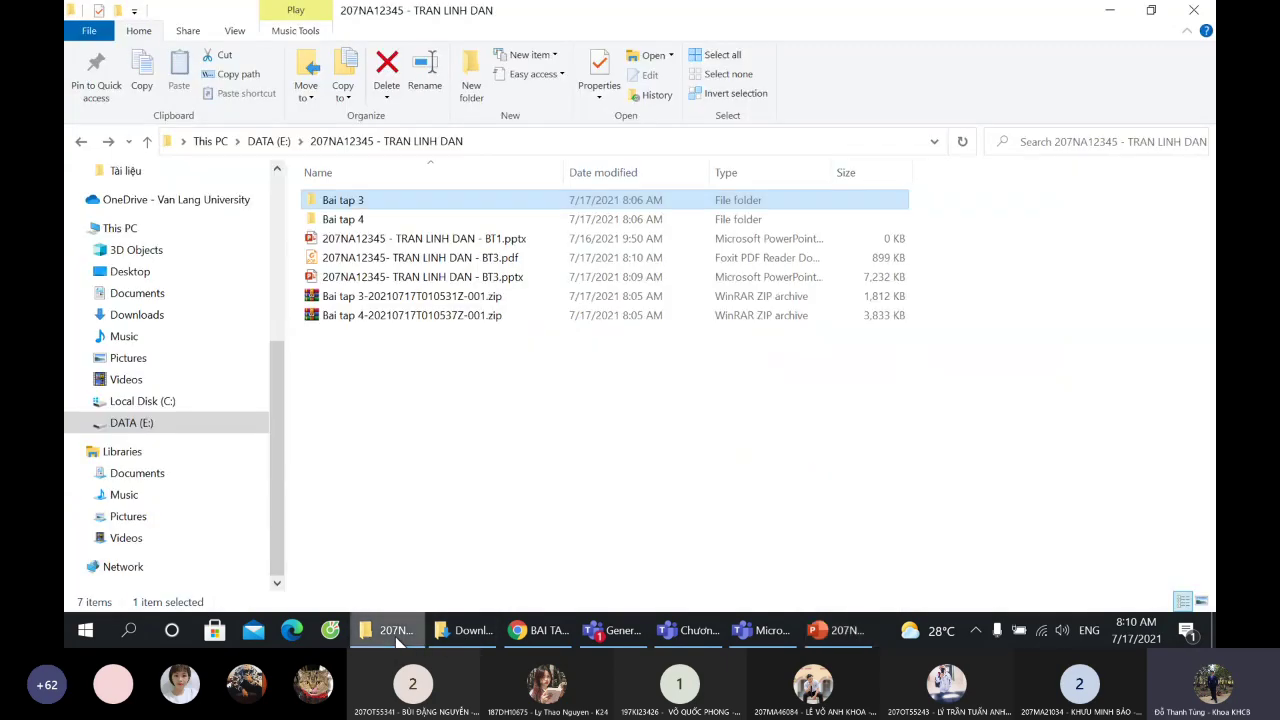
pyautogui.click(413, 243)
pyautogui.click(420, 260)
pyautogui.doubleClick(420, 260)
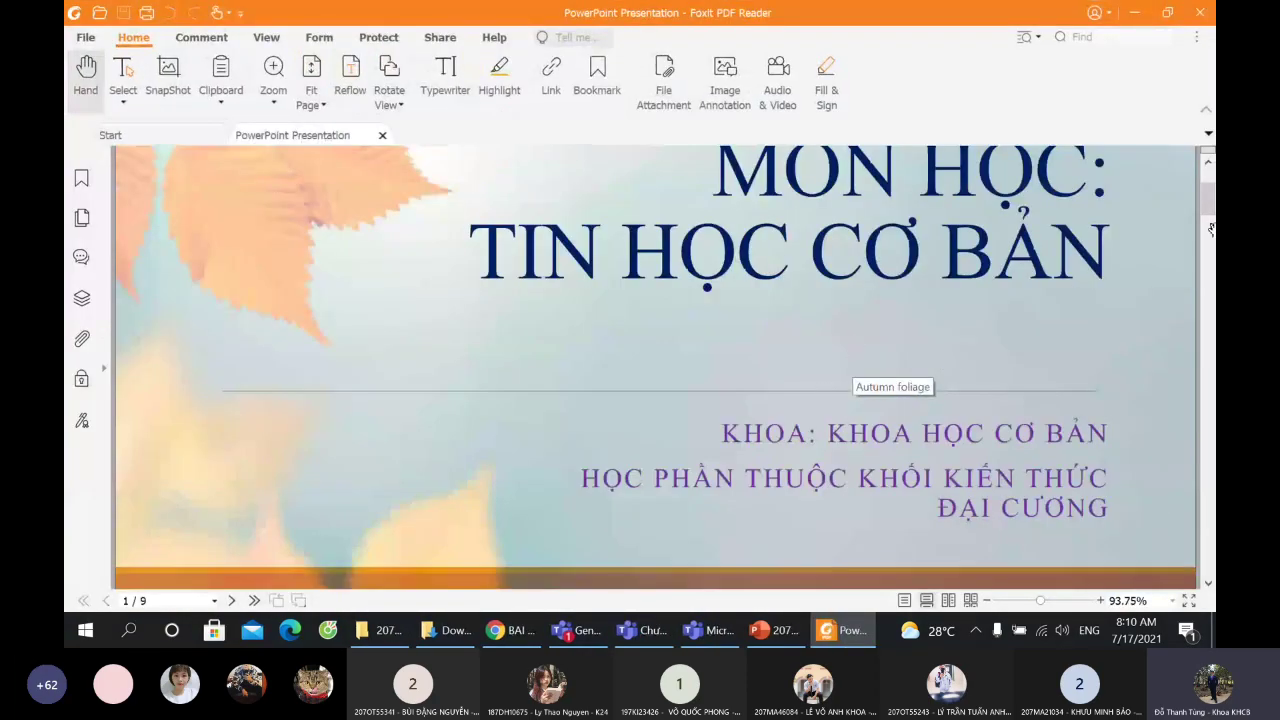
# - Close the exported BT3 PDF in Foxit and move BT3.pdf to the Recycle Bin
pyautogui.moveTo(1211, 229); pyautogui.dragTo(1200, 106)
pyautogui.click(1200, 12)
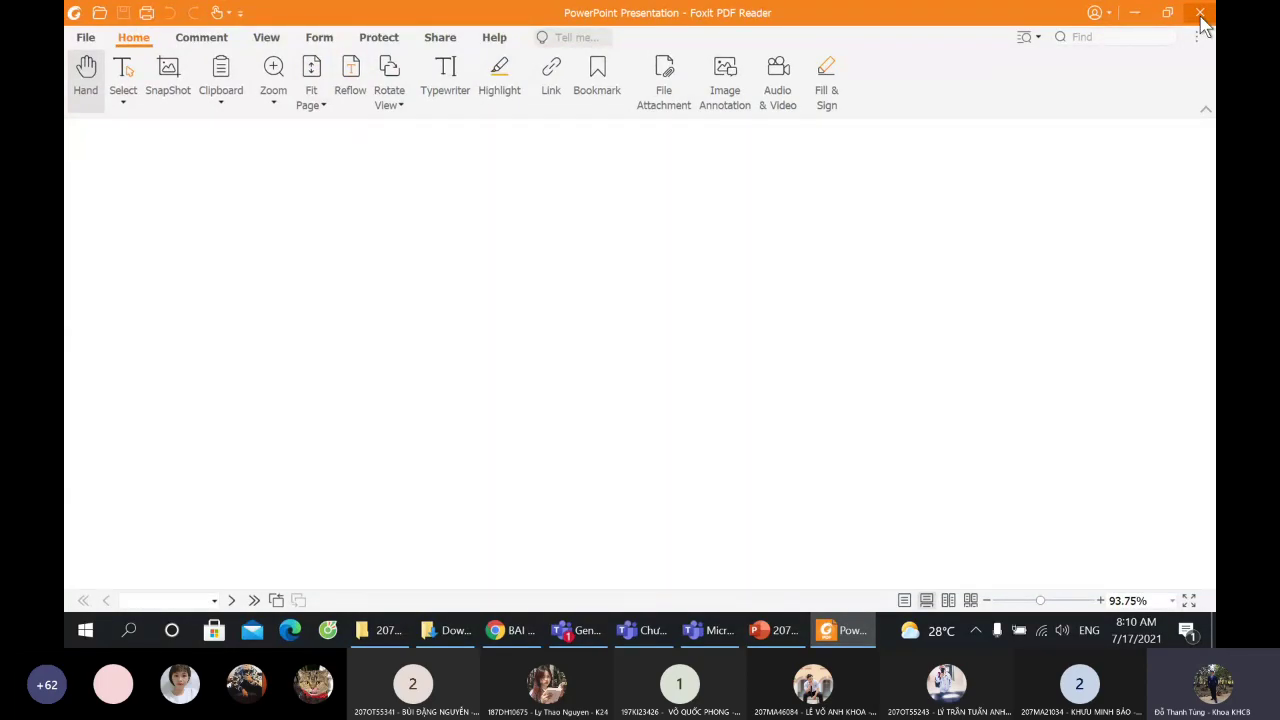
pyautogui.press('Delete')
pyautogui.click(708, 374)
# - Return to the BT3 deck, view slides 3 and 1, and start the slide show
pyautogui.click(838, 630)
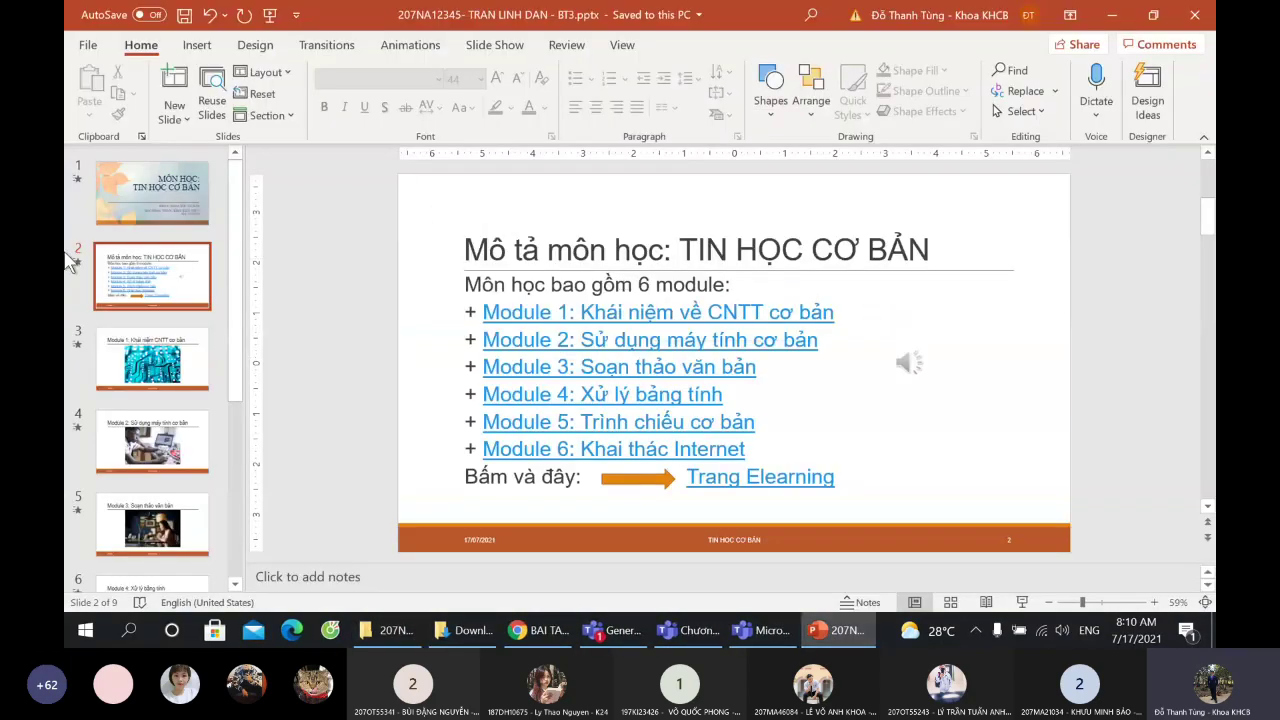
pyautogui.click(165, 378)
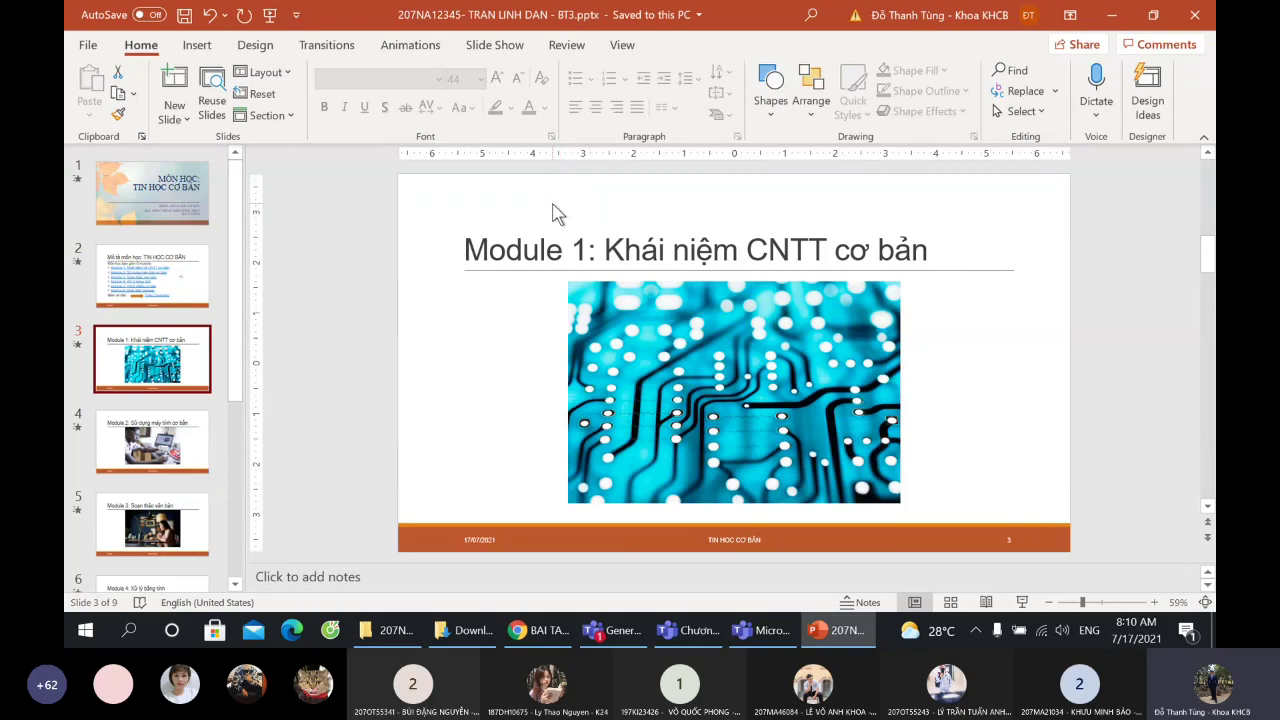
pyautogui.click(157, 198)
pyautogui.press('F5')
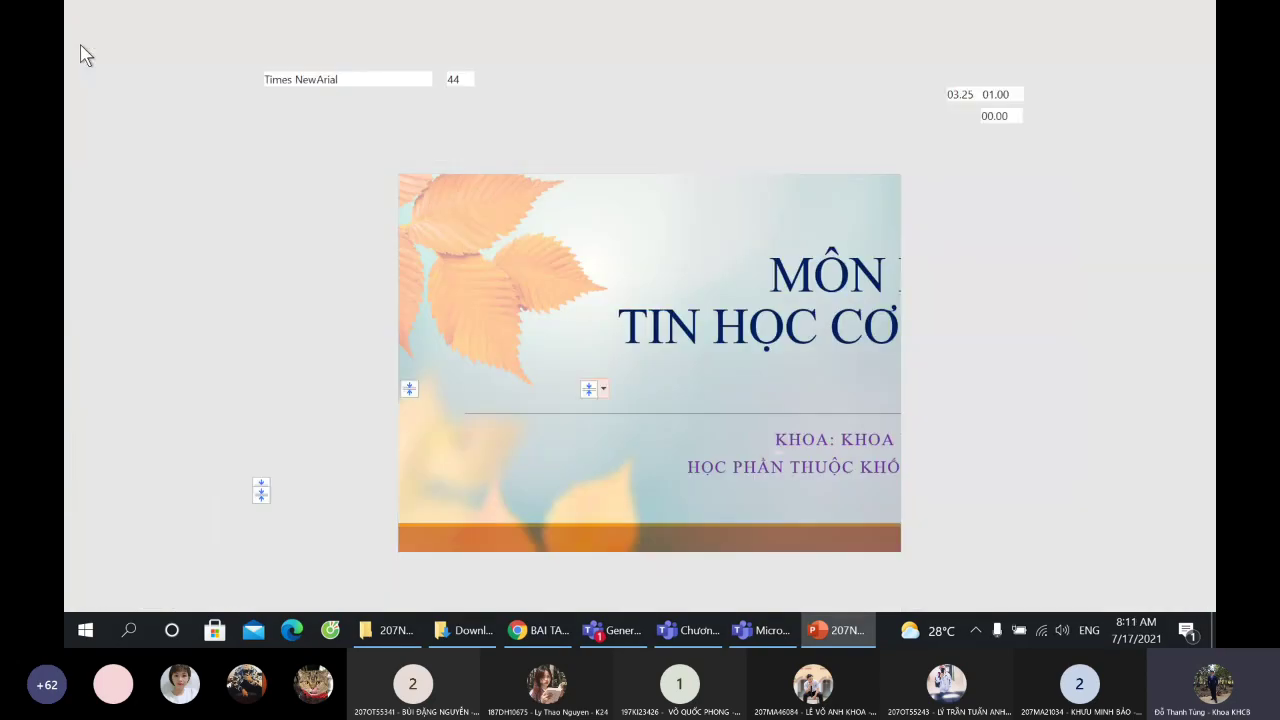
# - Begin saving a copy as PDF and set the options to publish handouts
pyautogui.click(86, 56)
pyautogui.click(137, 288)
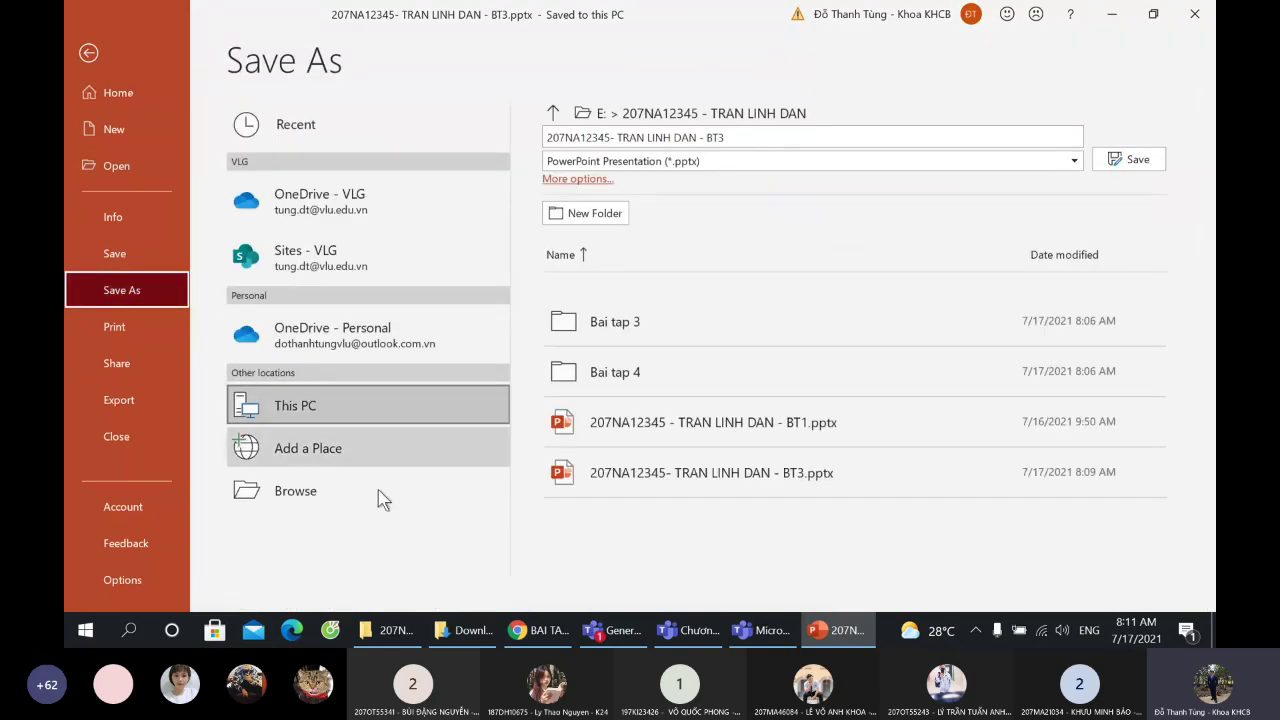
pyautogui.click(326, 508)
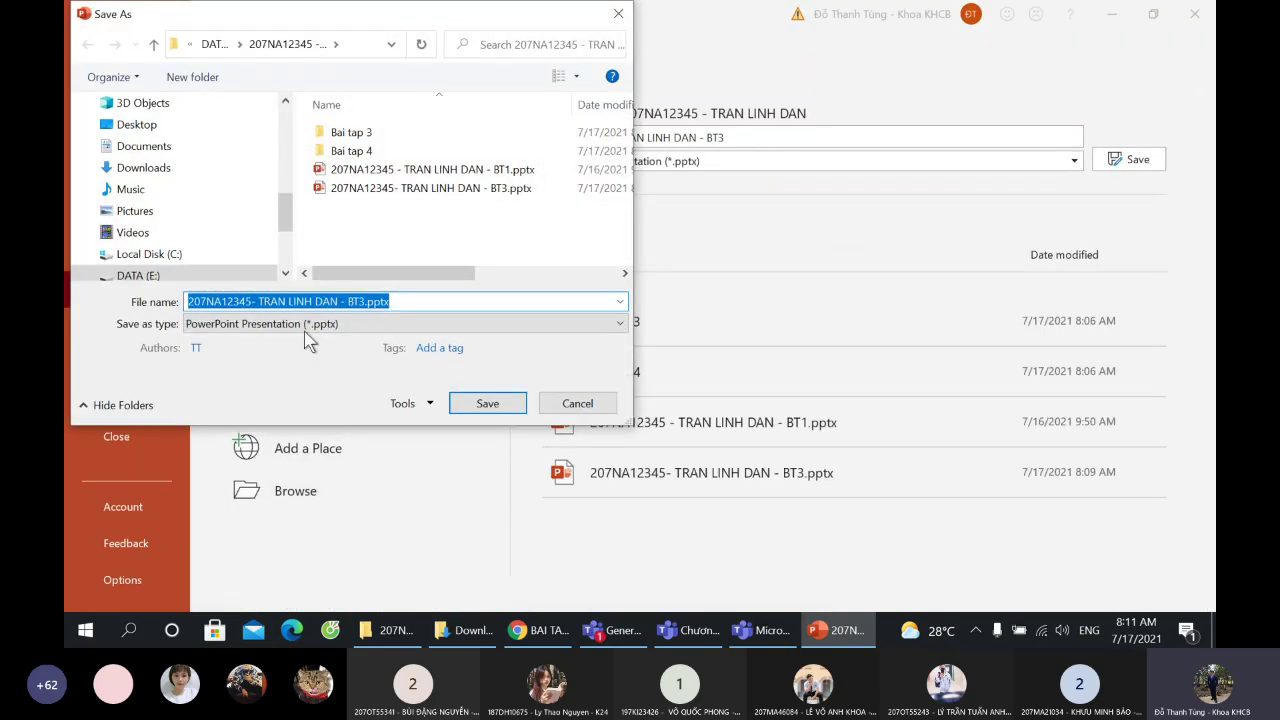
pyautogui.click(304, 331)
pyautogui.click(240, 49)
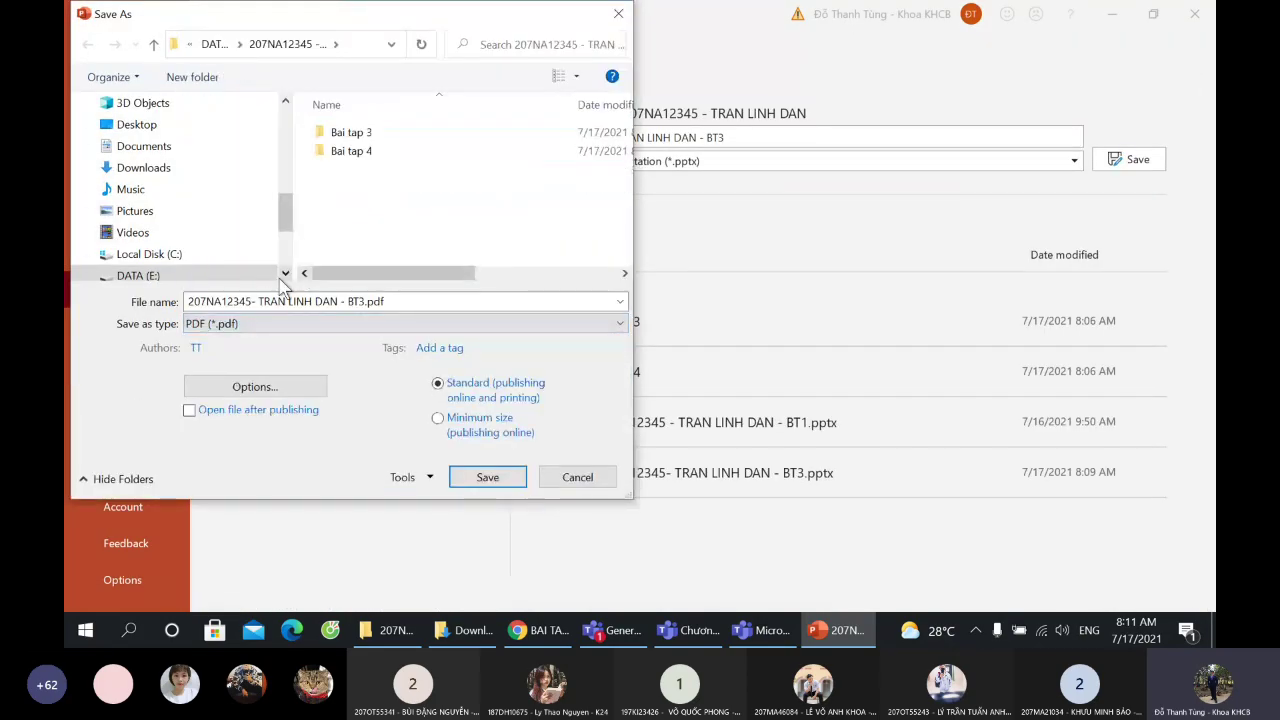
pyautogui.click(292, 392)
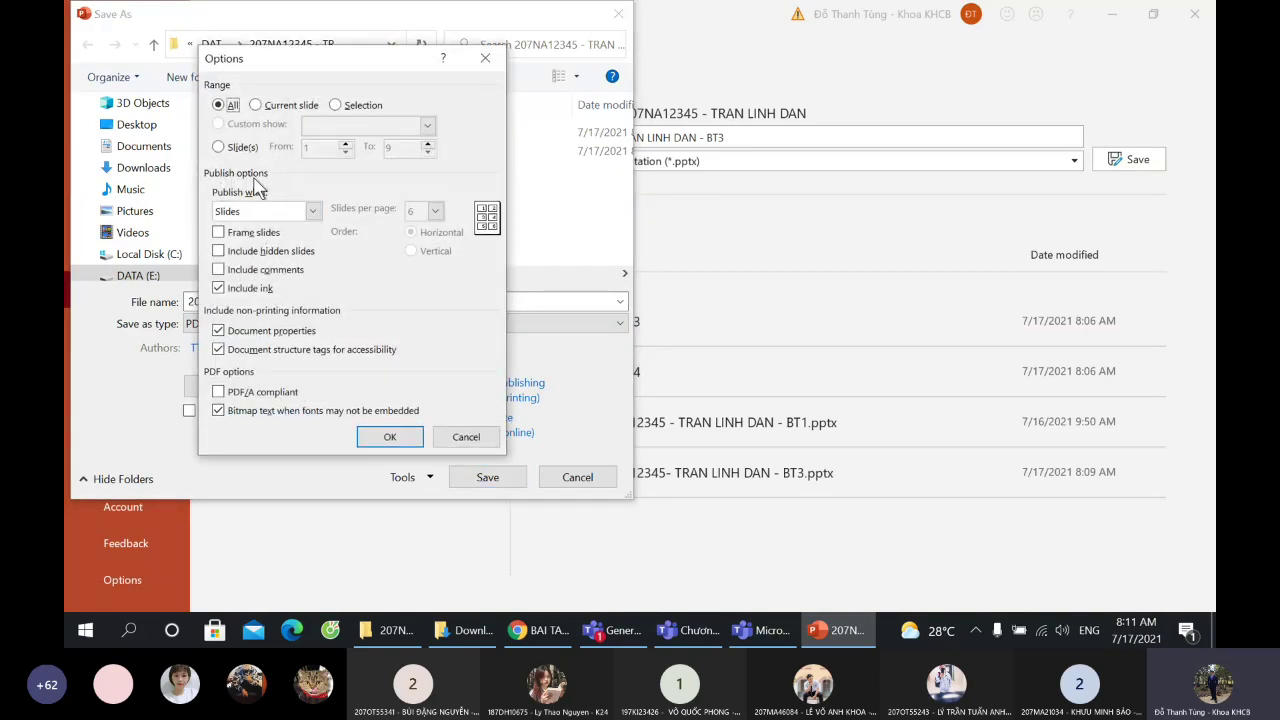
pyautogui.click(298, 214)
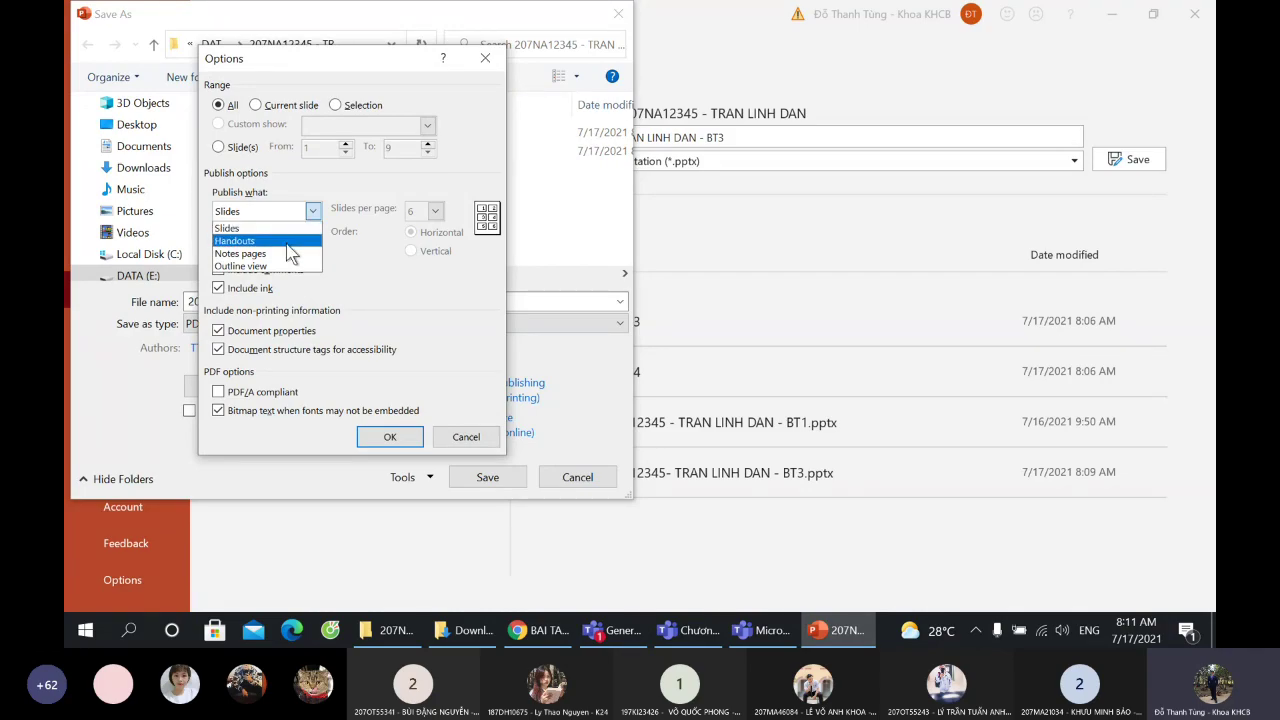
pyautogui.click(288, 252)
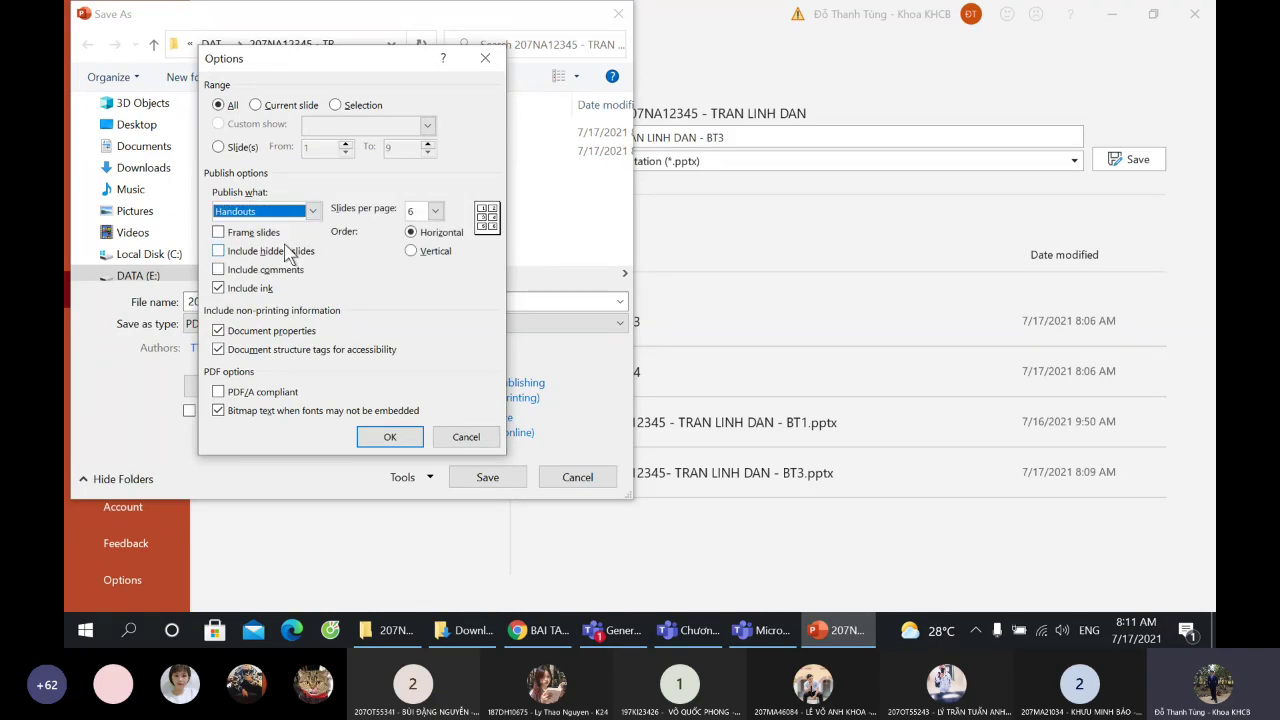
# - Choose 3 slides per page, then cancel the PDF options and the Save As dialog
pyautogui.click(436, 213)
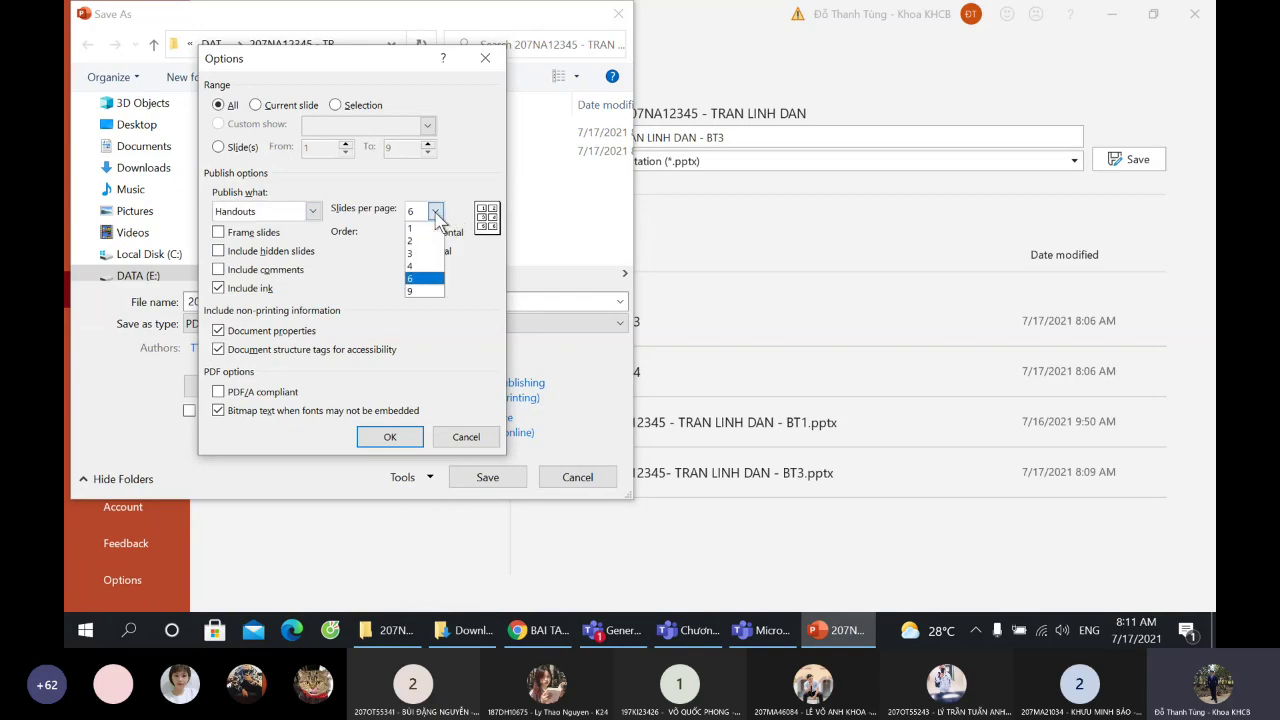
pyautogui.click(436, 213)
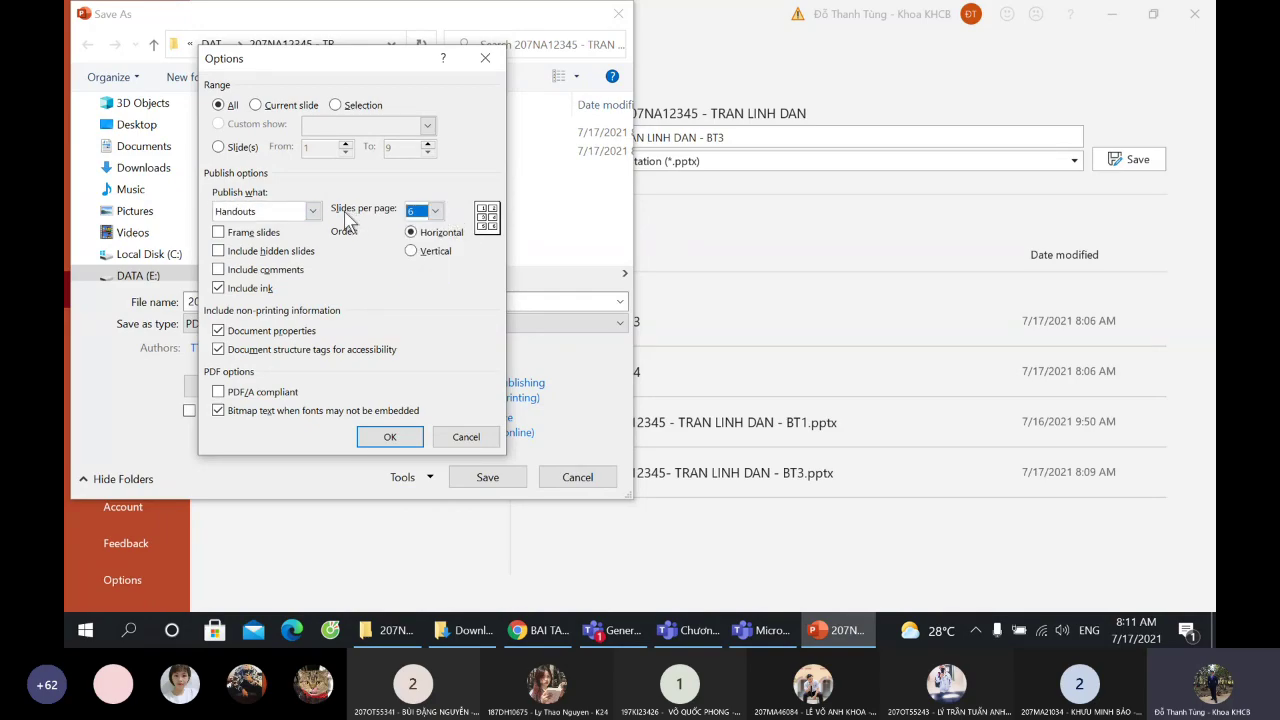
pyautogui.click(436, 213)
pyautogui.click(430, 253)
pyautogui.click(425, 212)
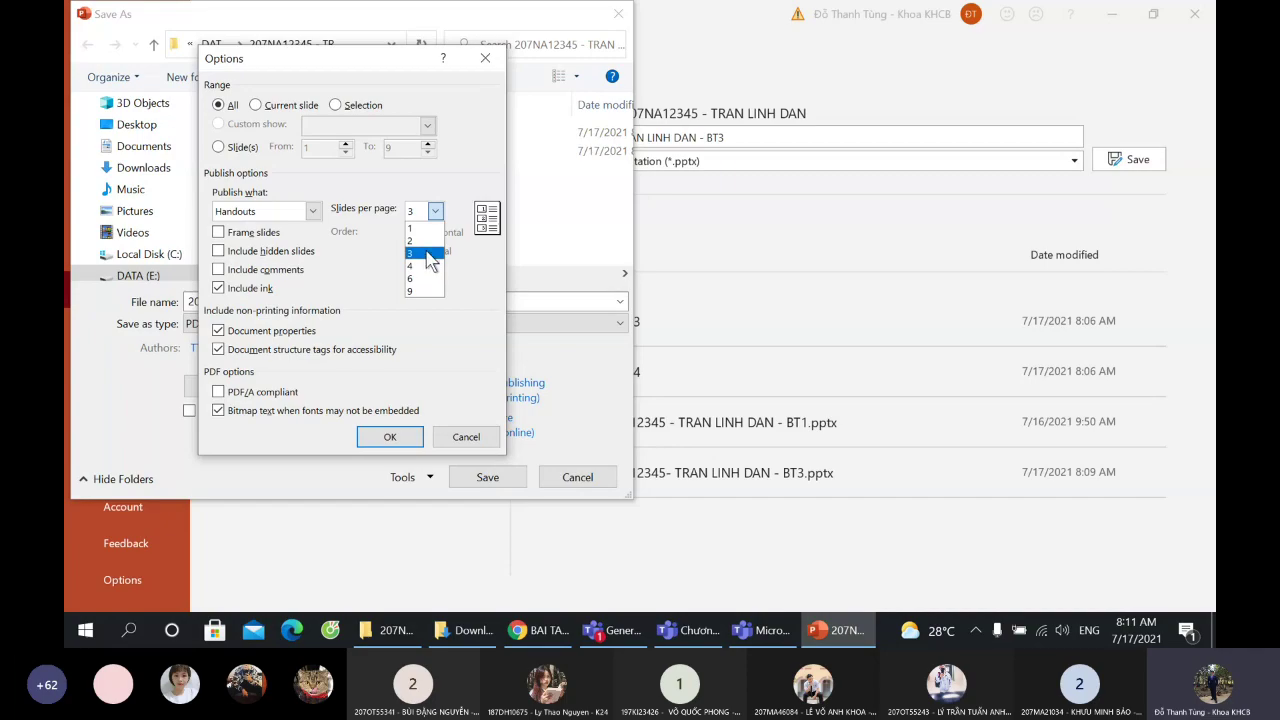
pyautogui.click(427, 254)
pyautogui.click(468, 438)
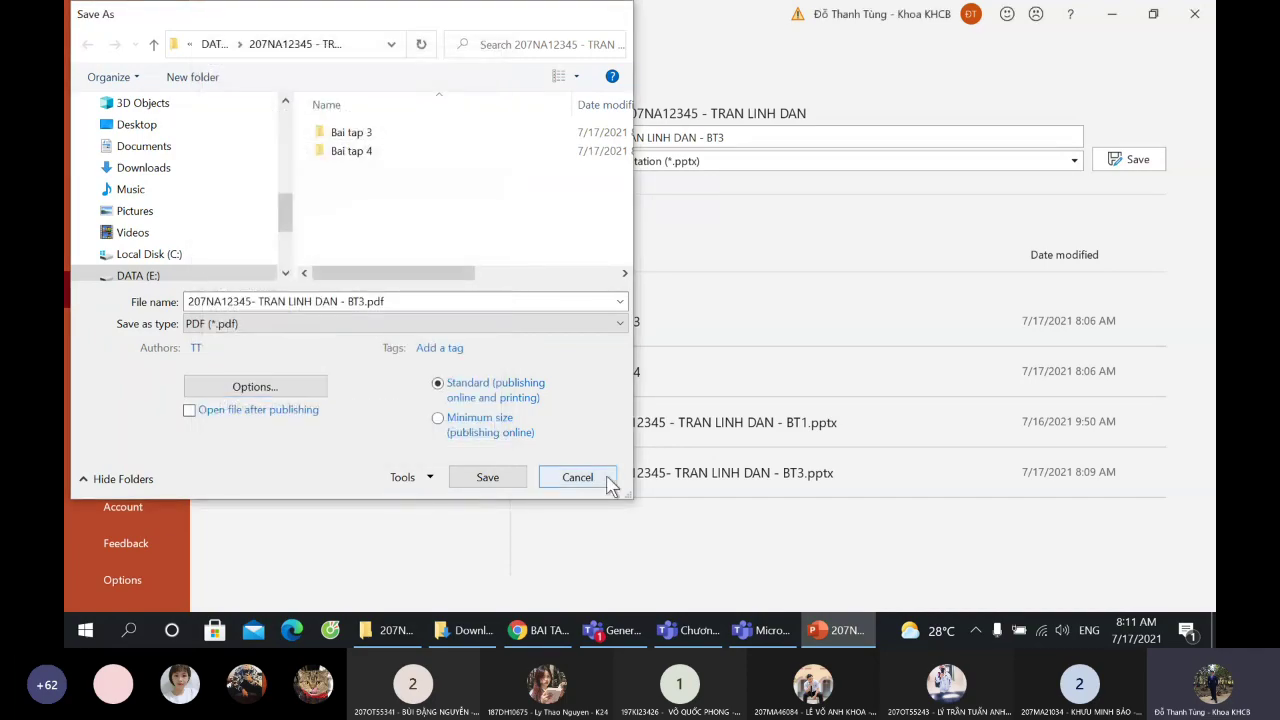
pyautogui.click(608, 479)
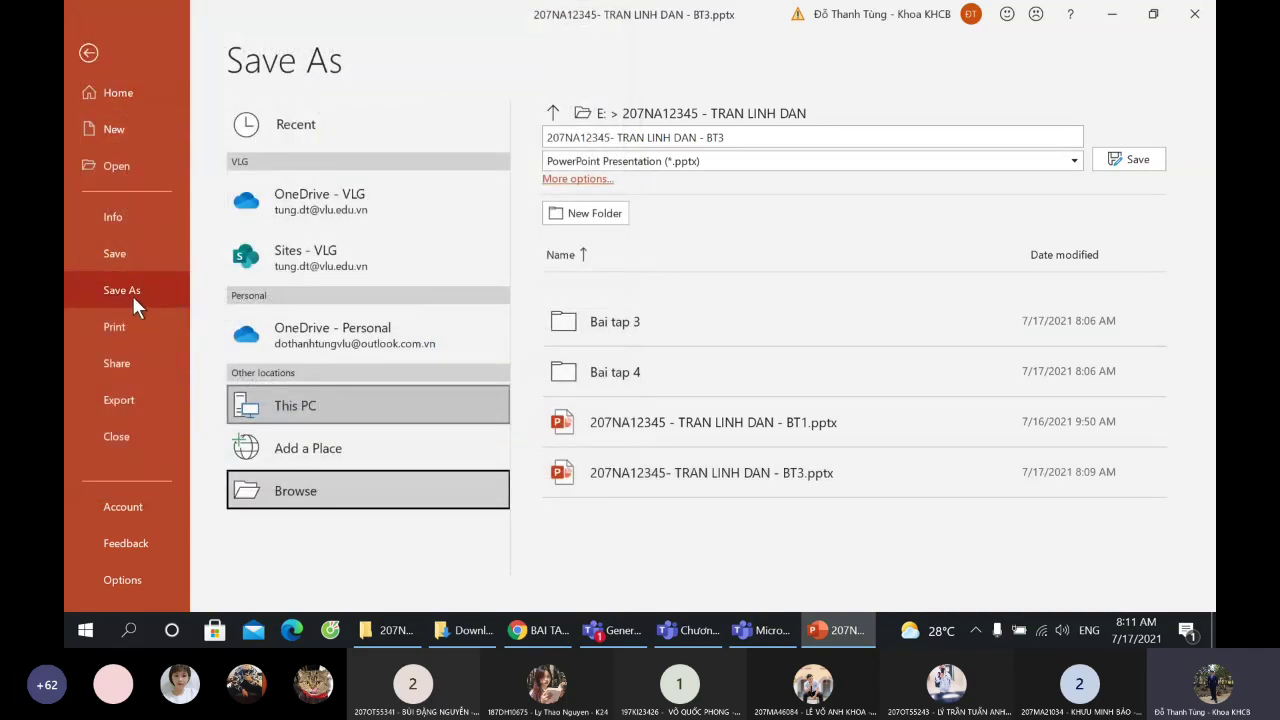
# - Save the presentation as a PDF handout with 3 slides per page
pyautogui.click(405, 489)
pyautogui.click(349, 324)
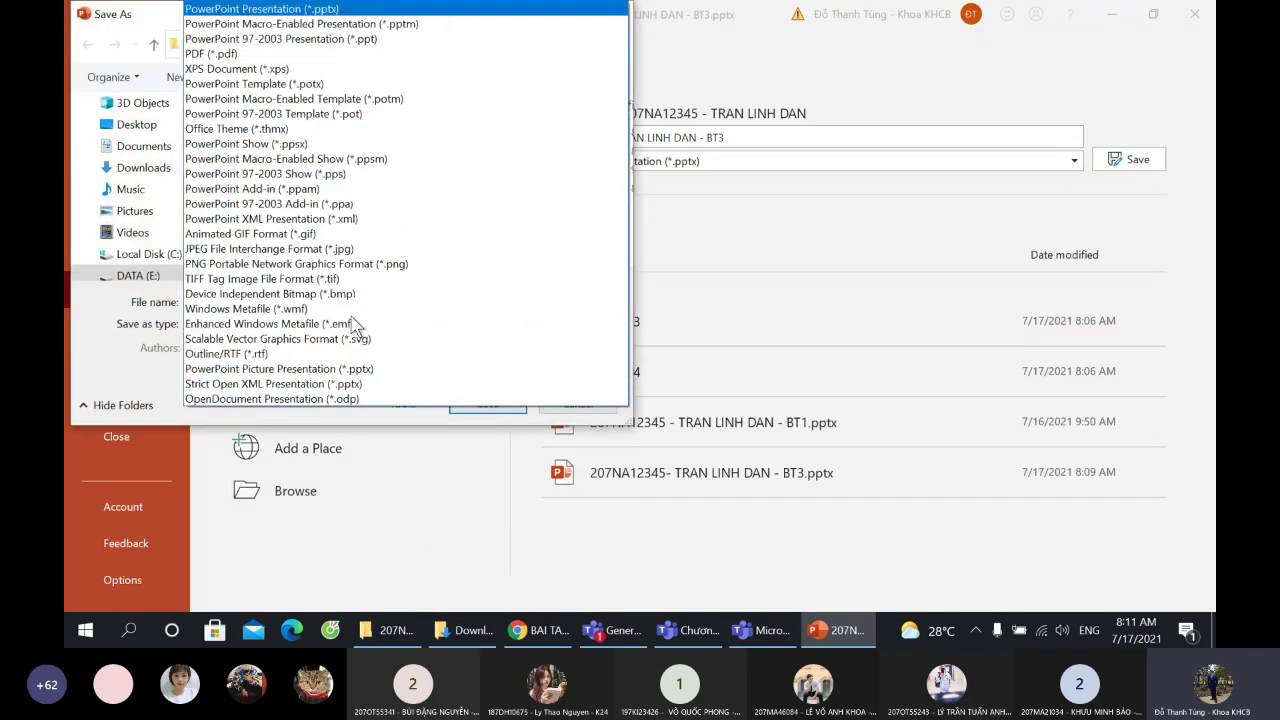
pyautogui.click(232, 52)
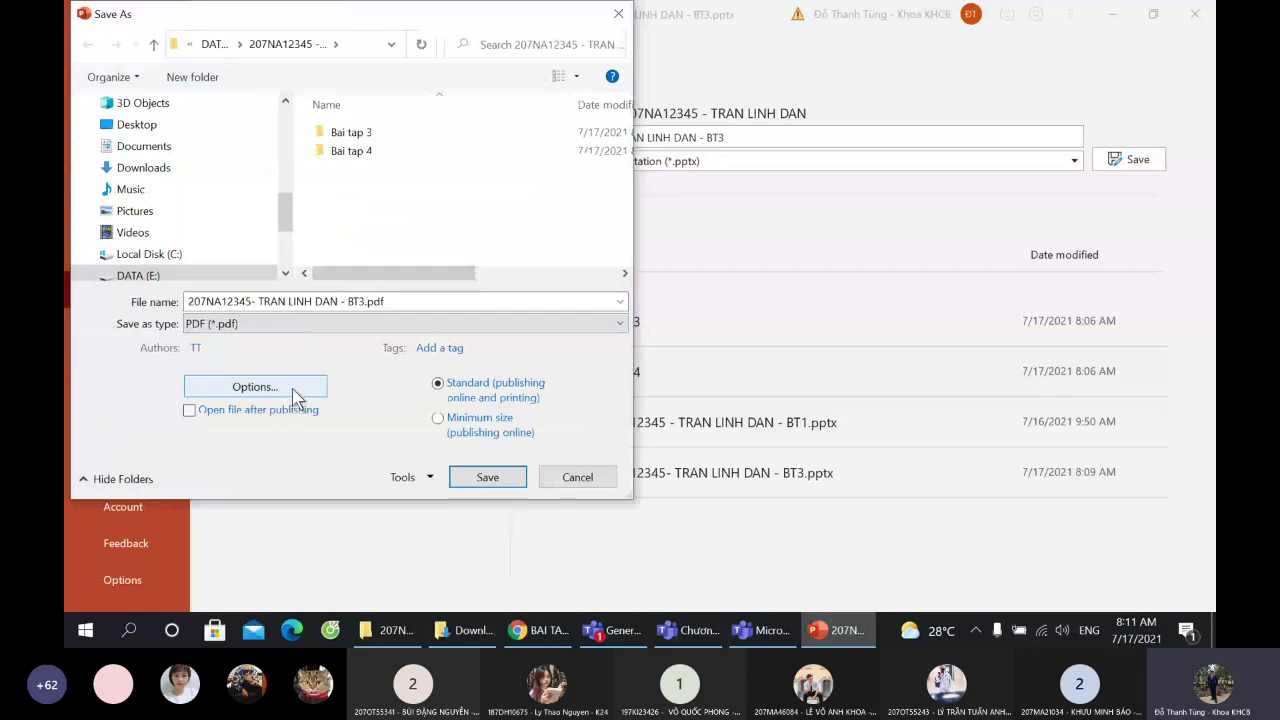
pyautogui.click(294, 388)
pyautogui.click(245, 211)
pyautogui.click(265, 241)
pyautogui.click(435, 211)
pyautogui.click(438, 256)
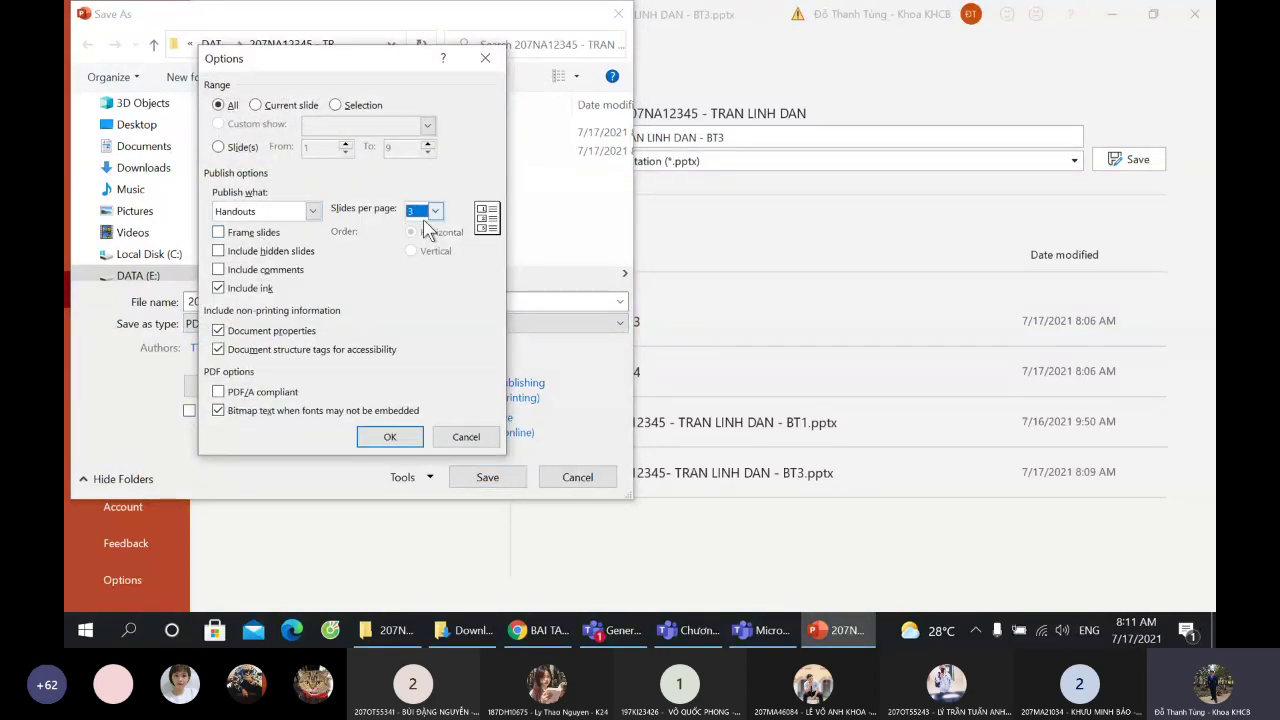
pyautogui.click(400, 439)
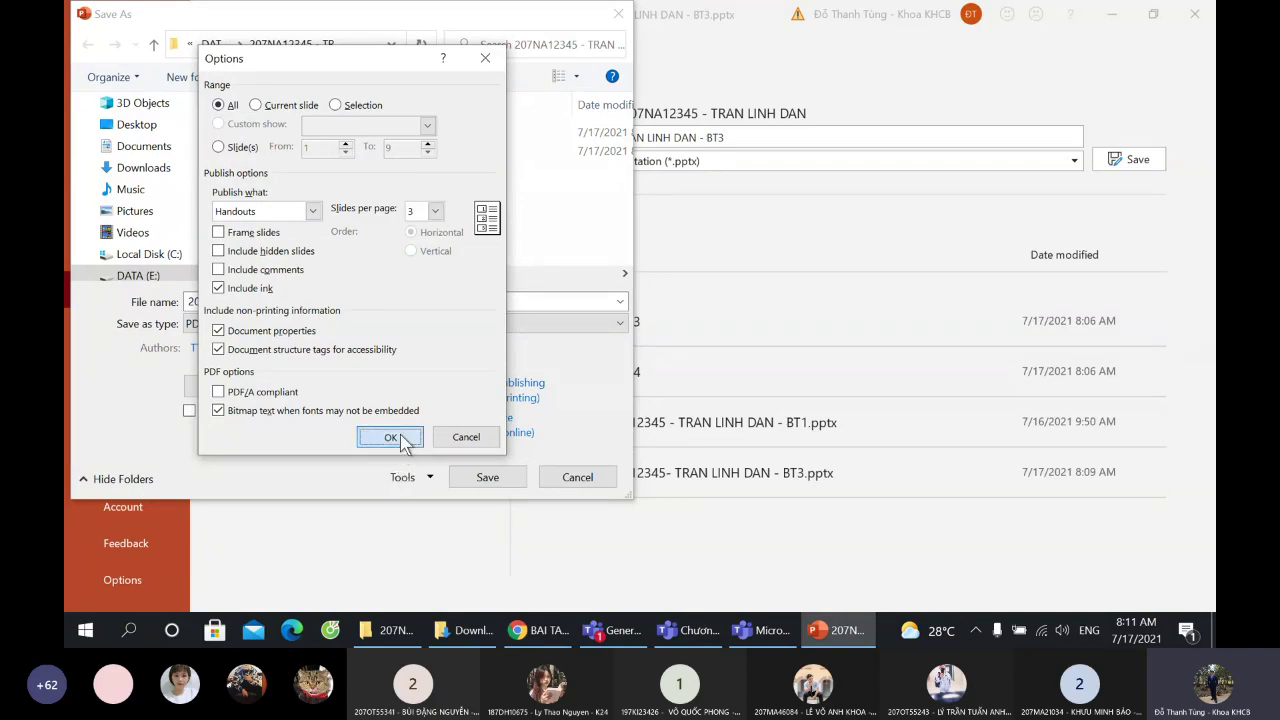
pyautogui.click(486, 477)
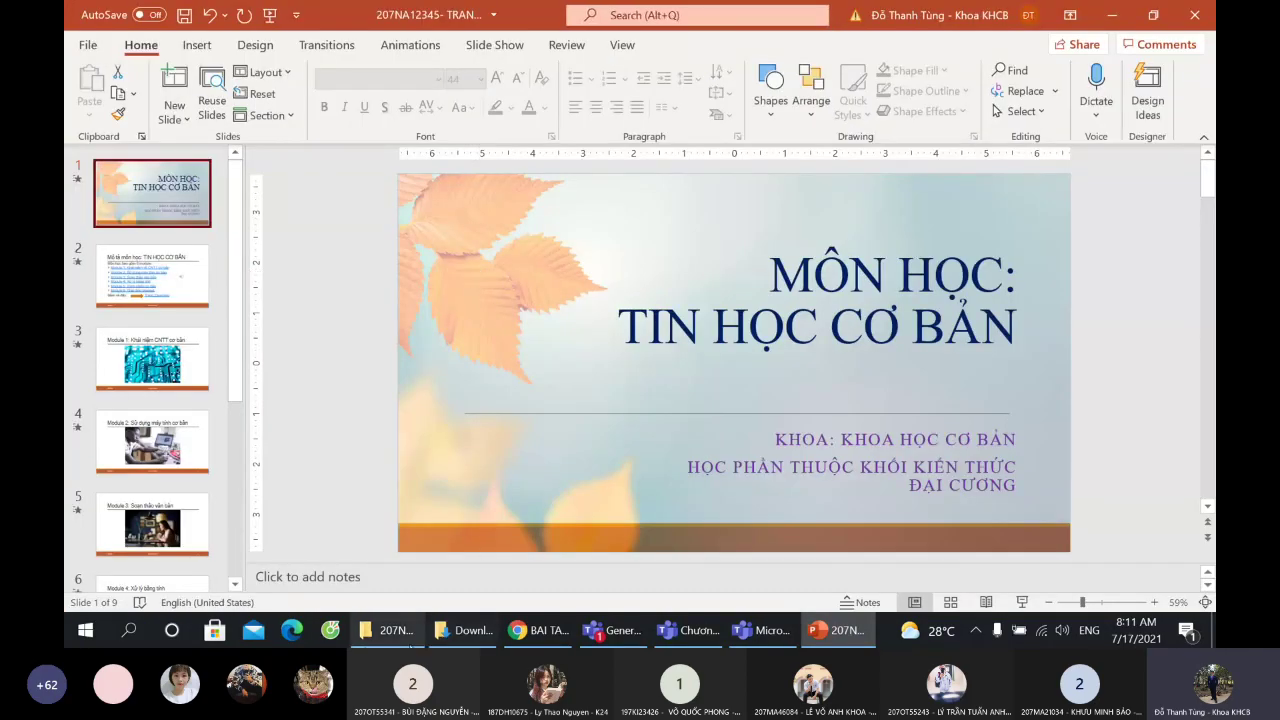
pyautogui.click(390, 630)
pyautogui.doubleClick(388, 259)
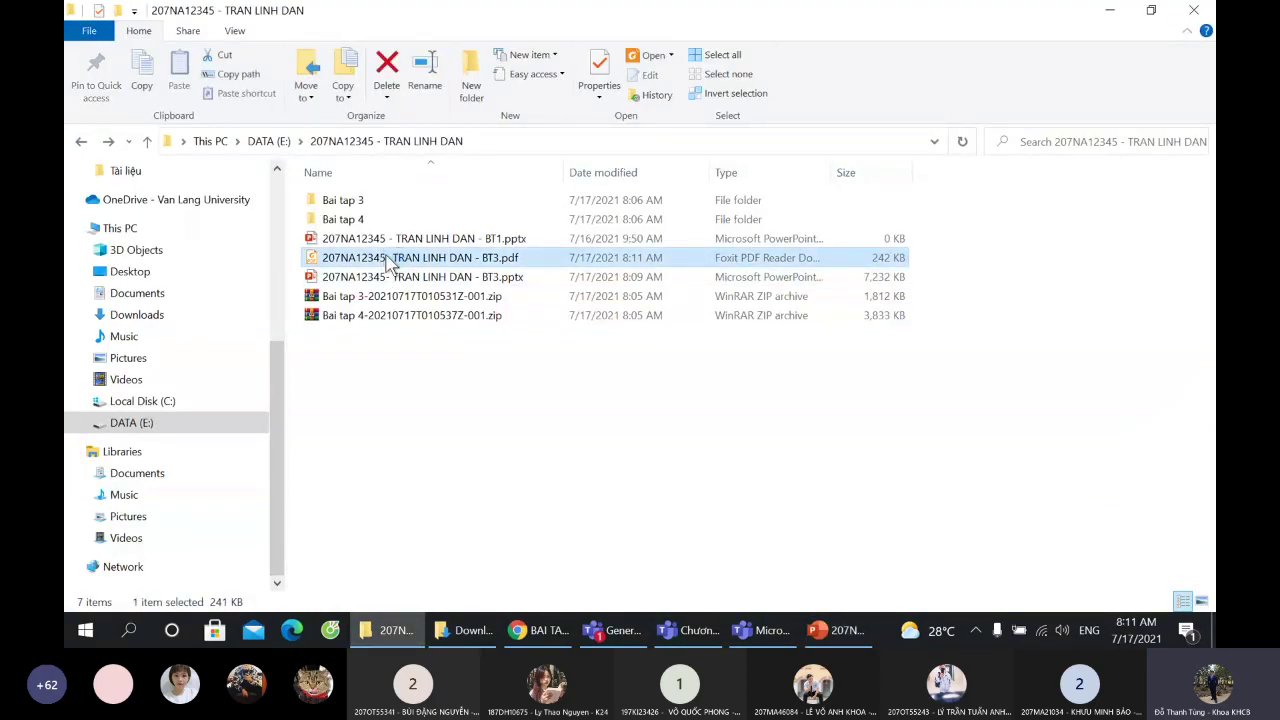
pyautogui.scroll(-5, 680, 461)
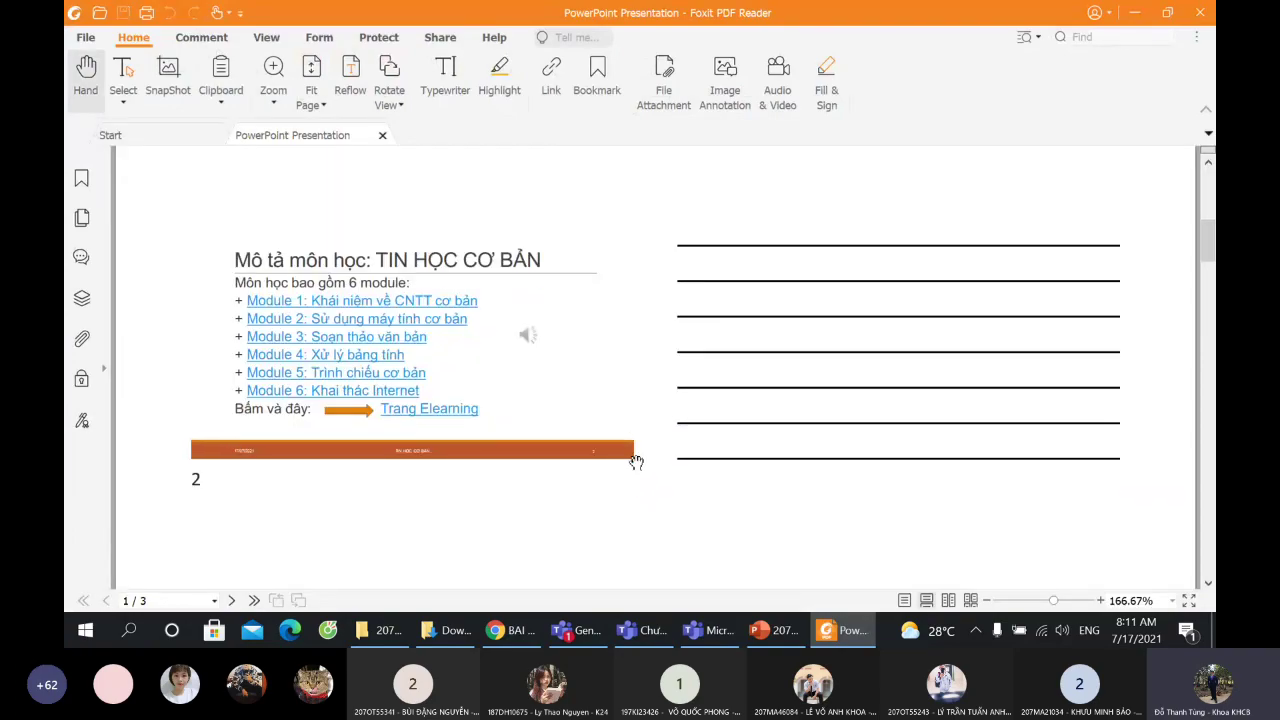
pyautogui.scroll(-3, 634, 422)
pyautogui.scroll(10, 620, 449)
pyautogui.scroll(3, 609, 472)
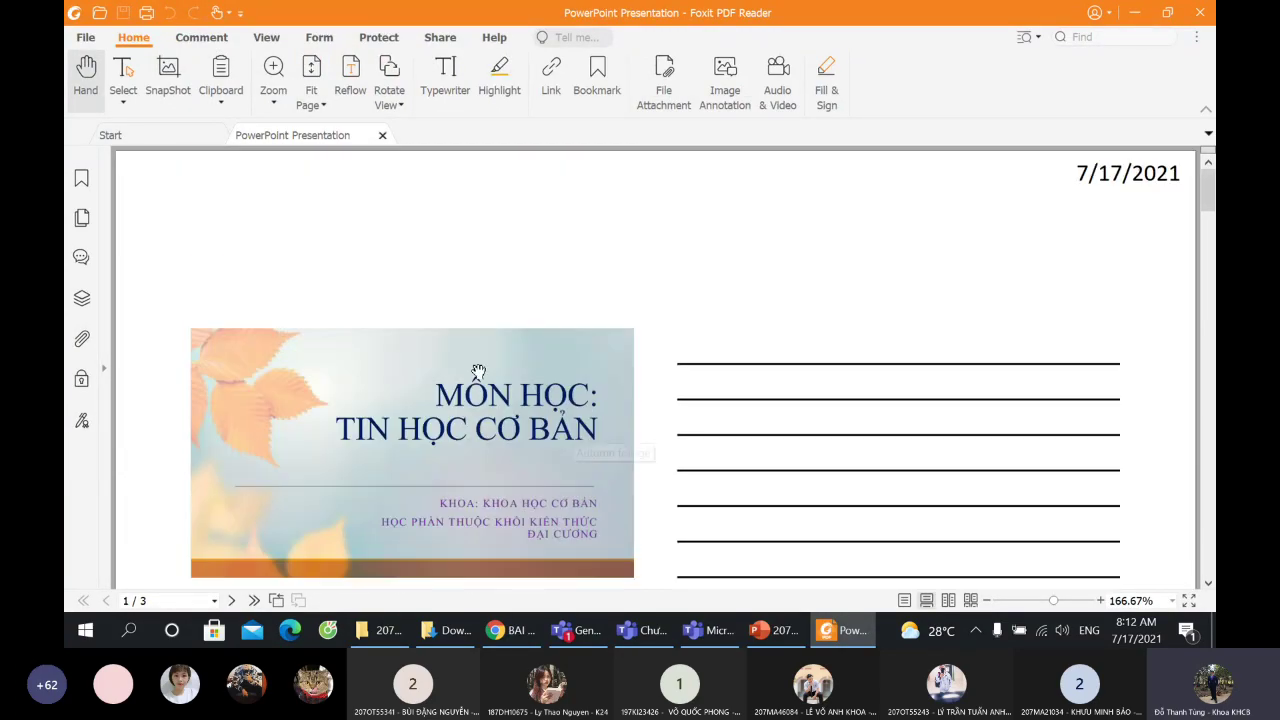
pyautogui.scroll(-7, 480, 360)
pyautogui.scroll(-5, 470, 378)
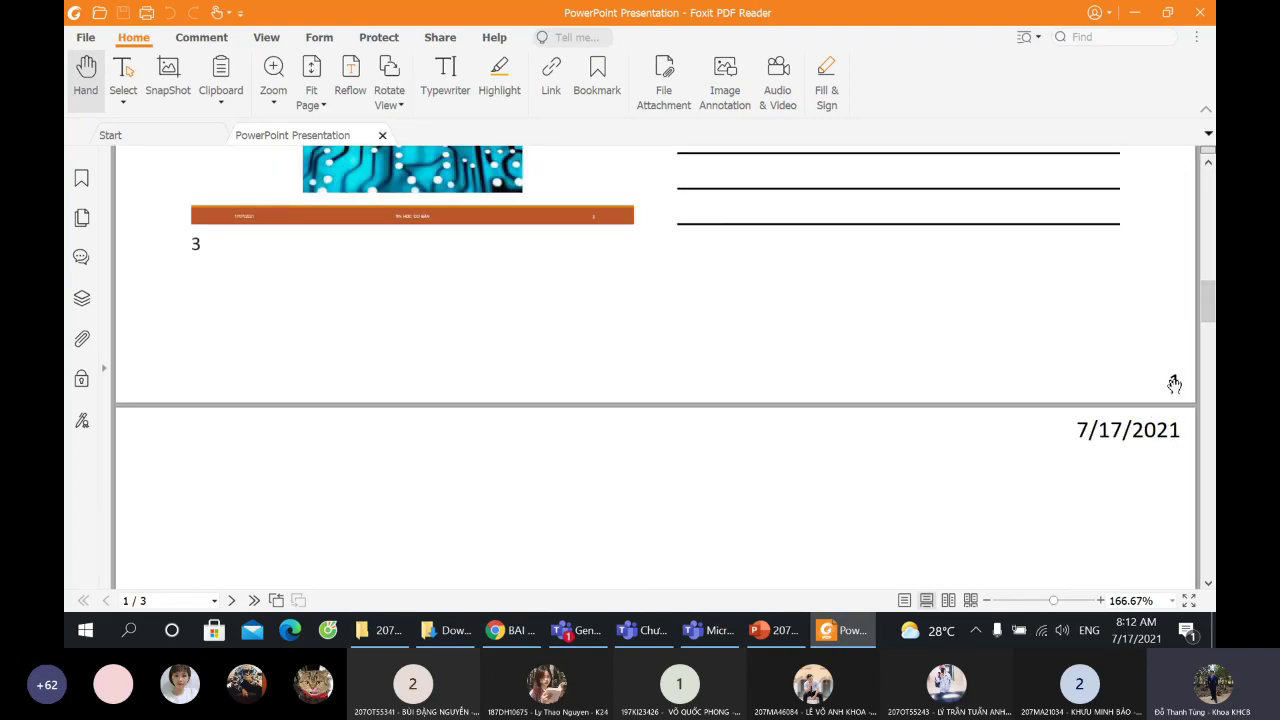
pyautogui.scroll(-8, 1003, 440)
pyautogui.scroll(-8, 377, 320)
pyautogui.scroll(-10, 371, 410)
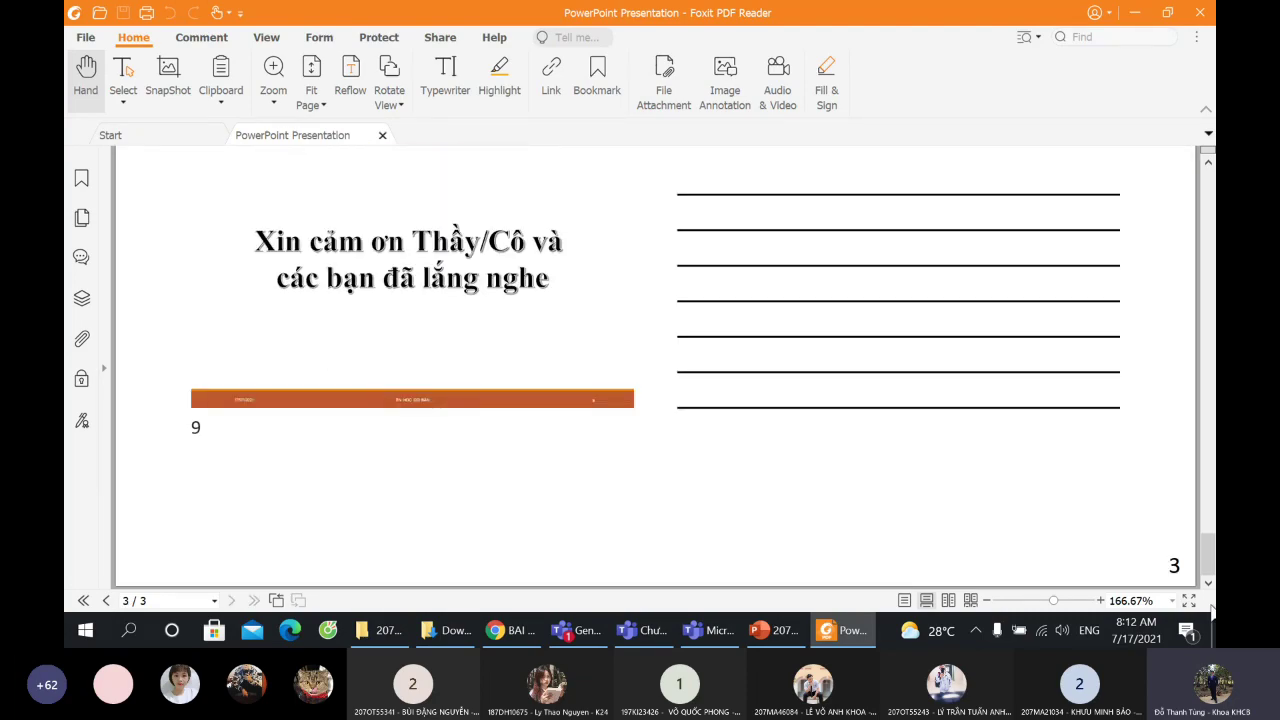
pyautogui.scroll(5, 1104, 545)
pyautogui.hotkey('ctrl', 'Home')
pyautogui.click(1199, 12)
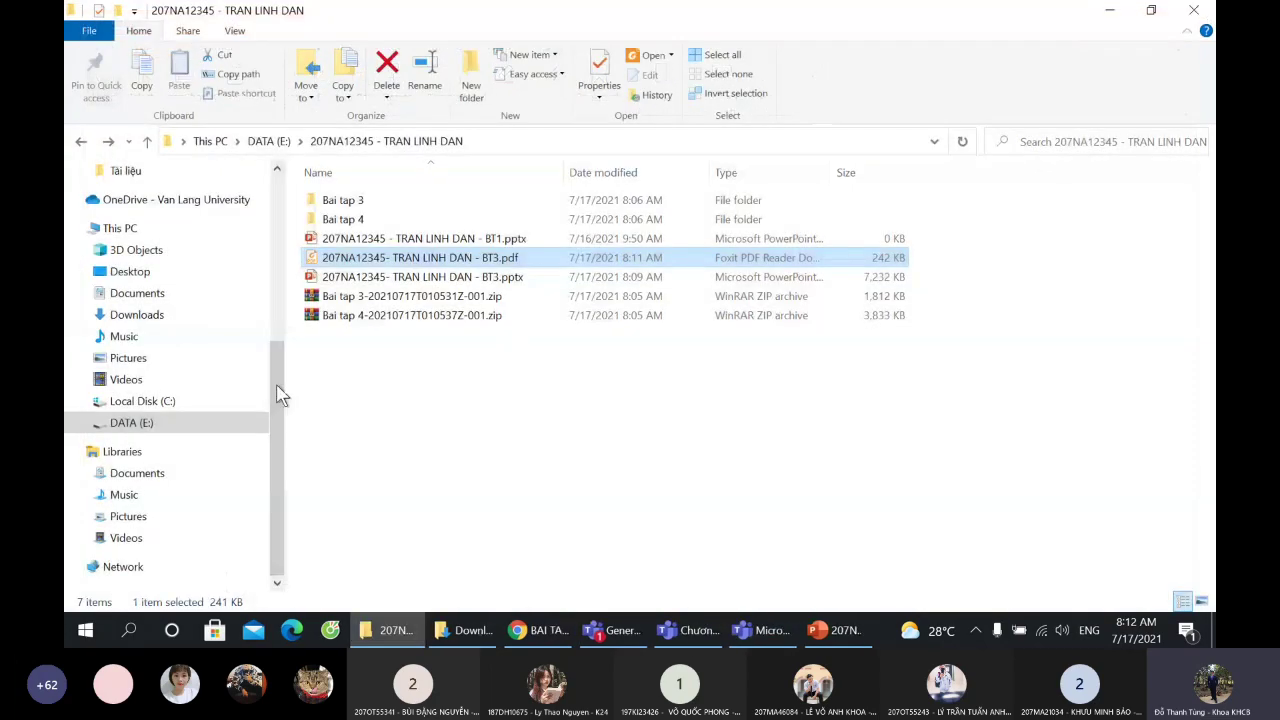
pyautogui.click(825, 630)
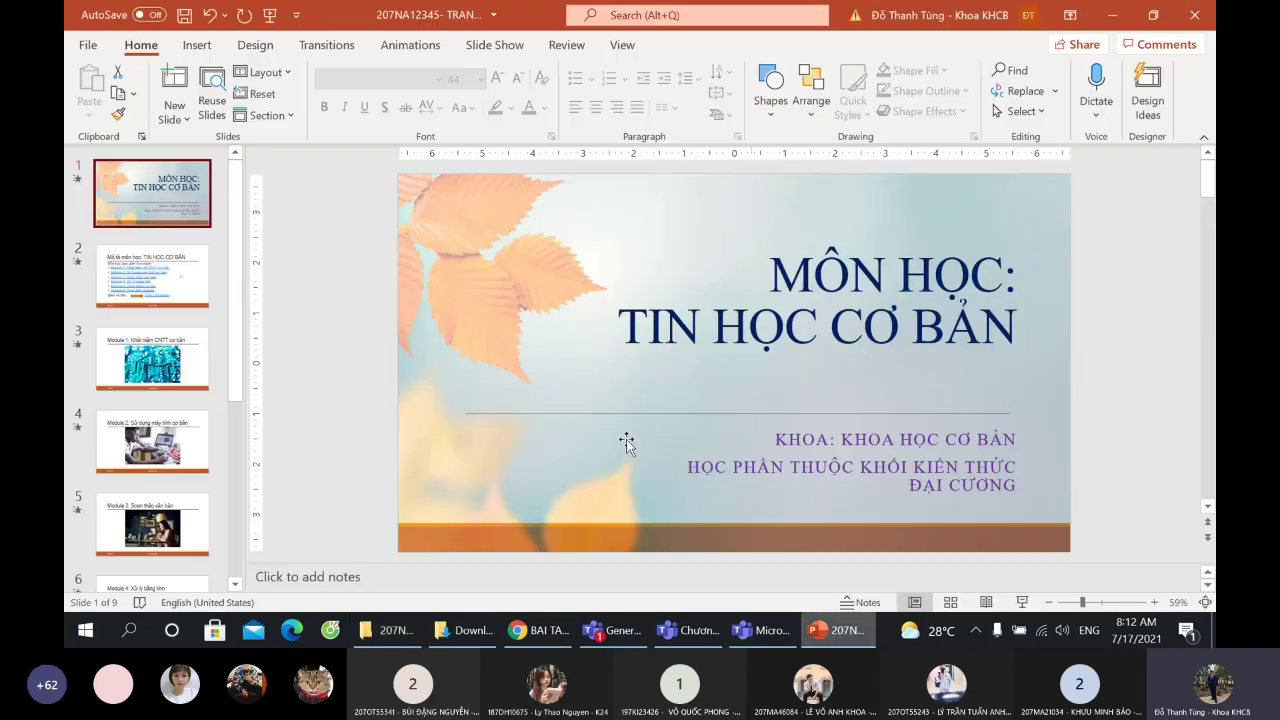
# - Save BT3.pptx twice from the Quick Access Toolbar and close the presentation
pyautogui.click(184, 17)
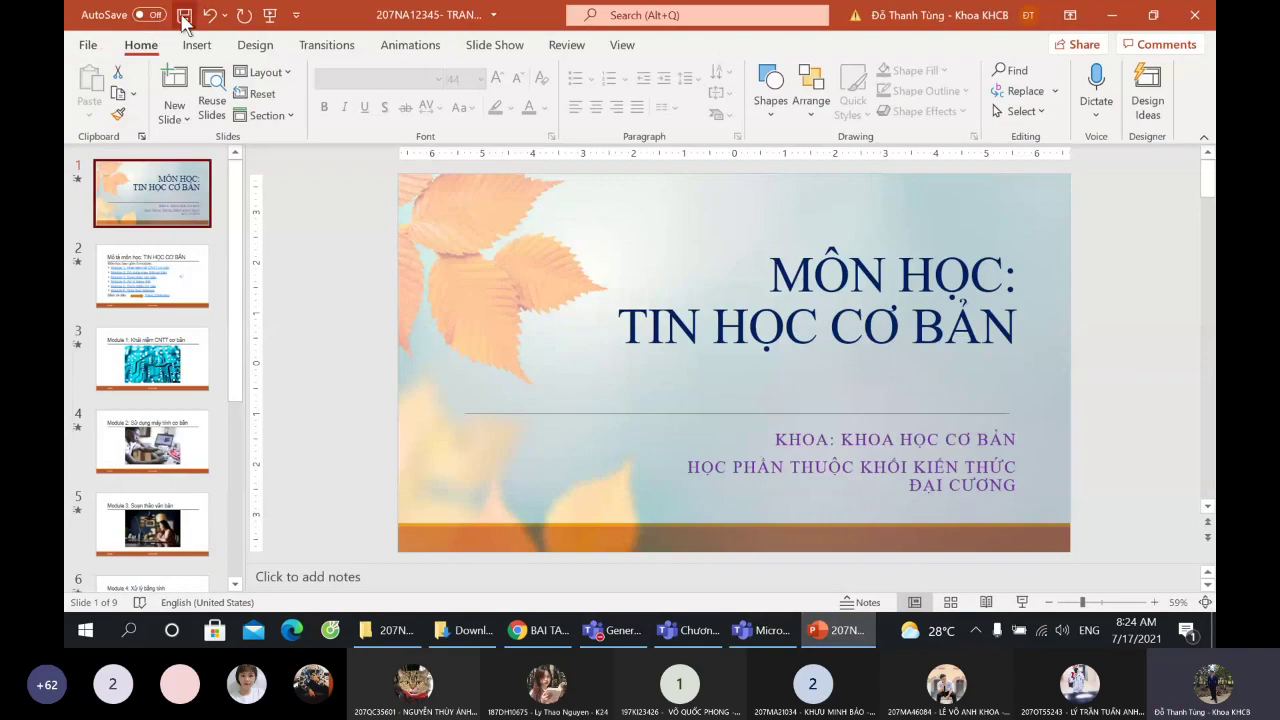
pyautogui.click(184, 18)
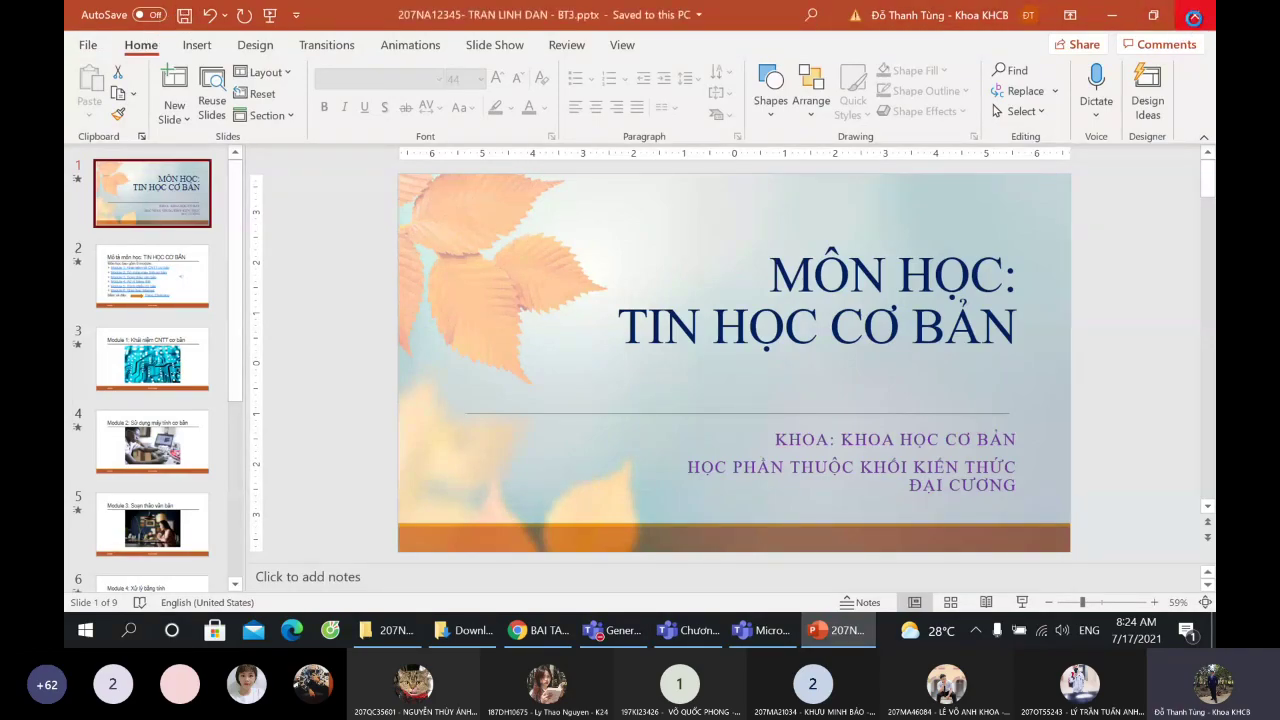
pyautogui.click(1193, 16)
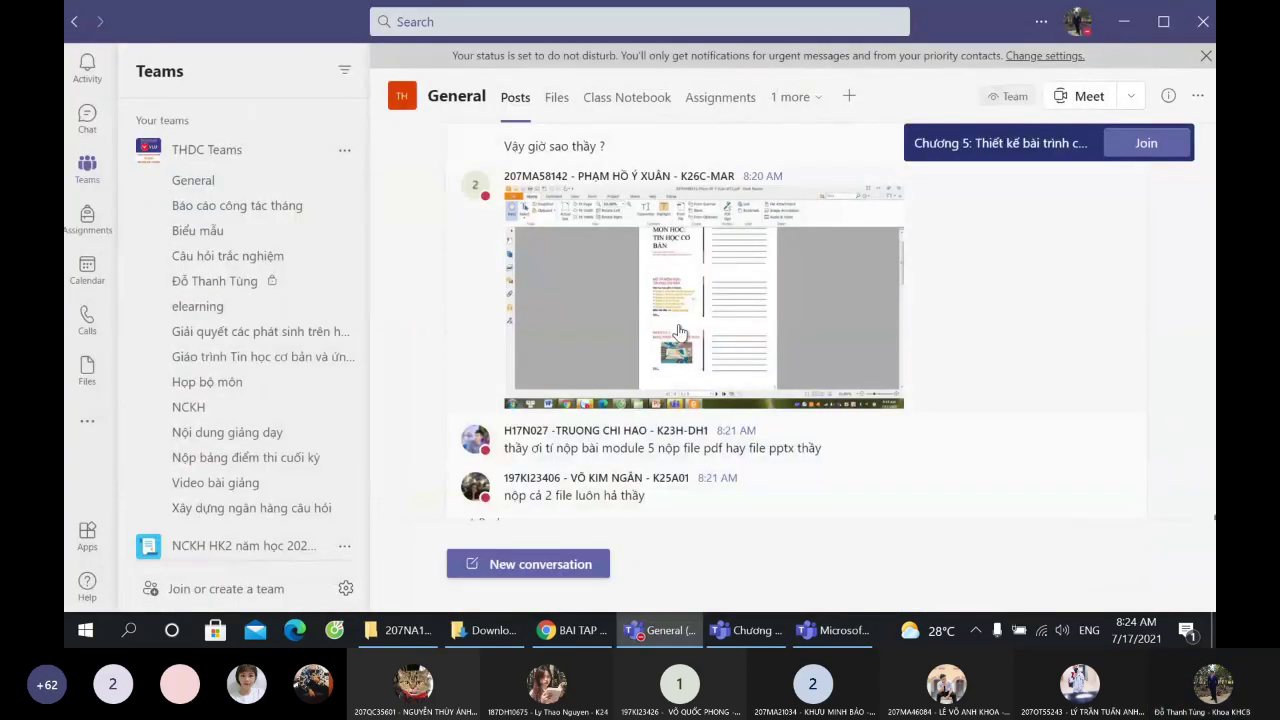
# - Close the Downloads folder window and return to the student's assignment folder
pyautogui.click(574, 626)
pyautogui.click(471, 625)
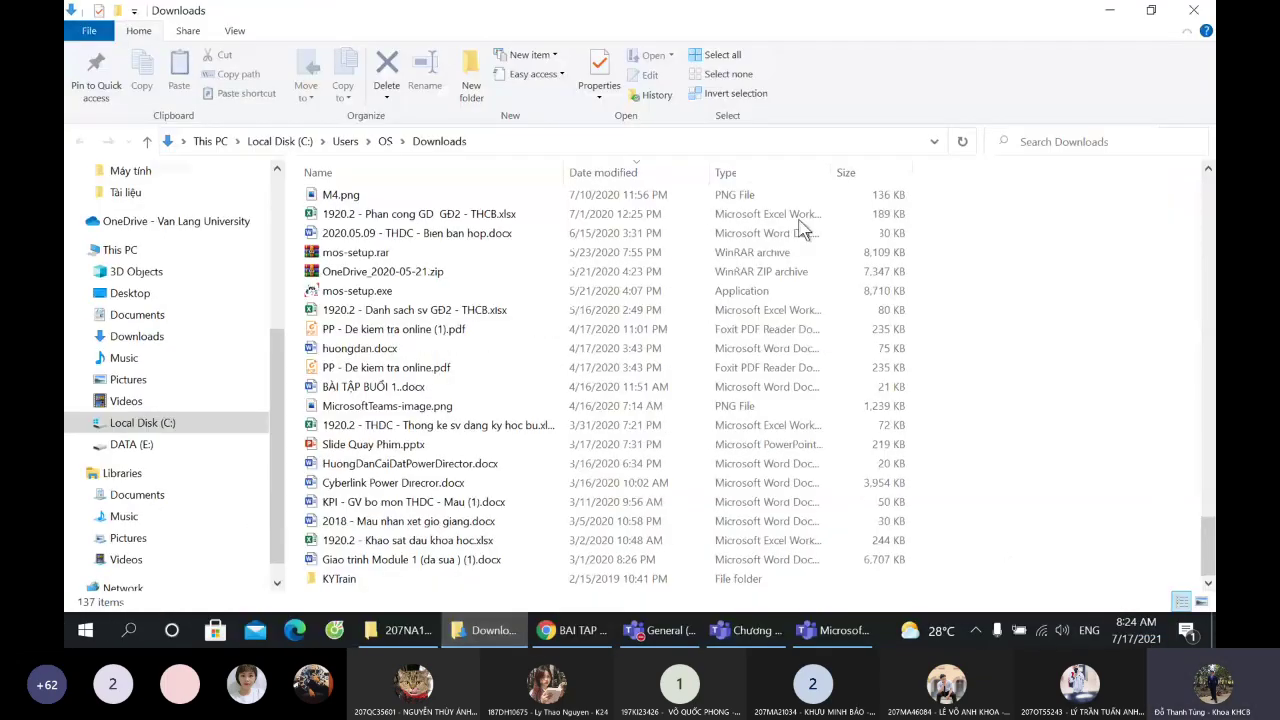
pyautogui.click(1193, 10)
pyautogui.click(415, 632)
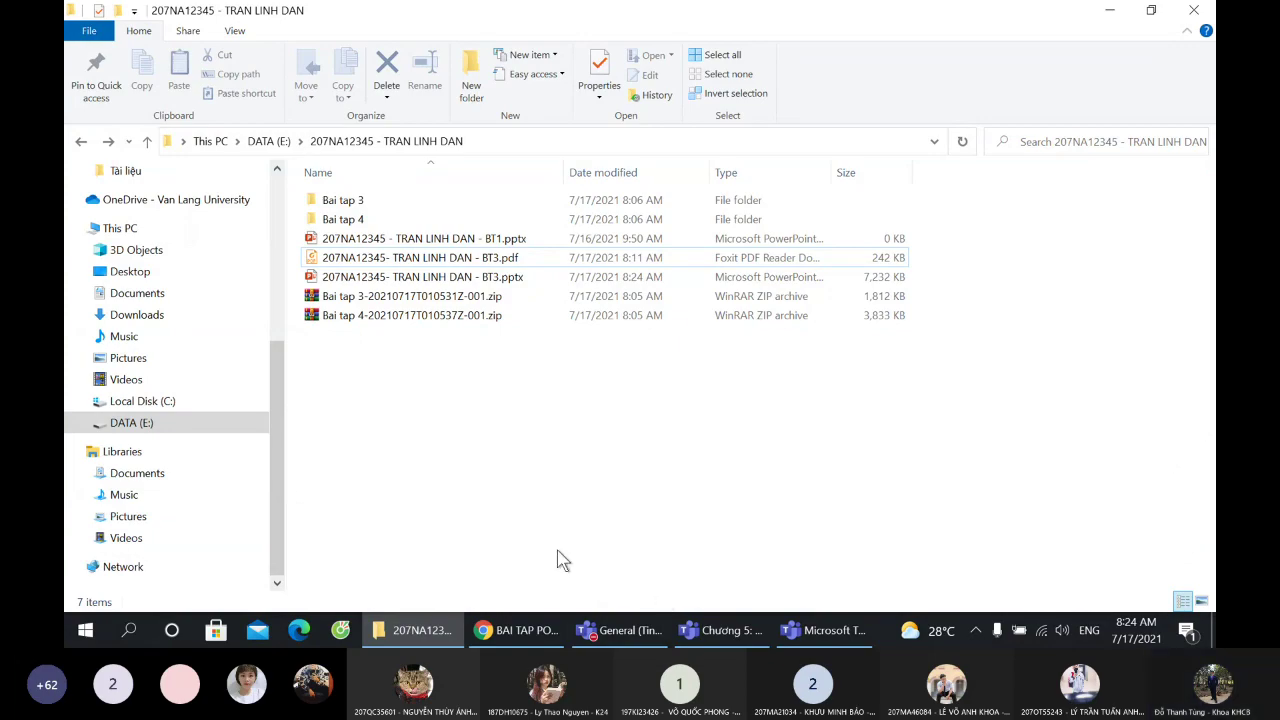
# - Create a new PowerPoint presentation named with the student ID, student name and BT4, then open it
pyautogui.rightClick(352, 354)
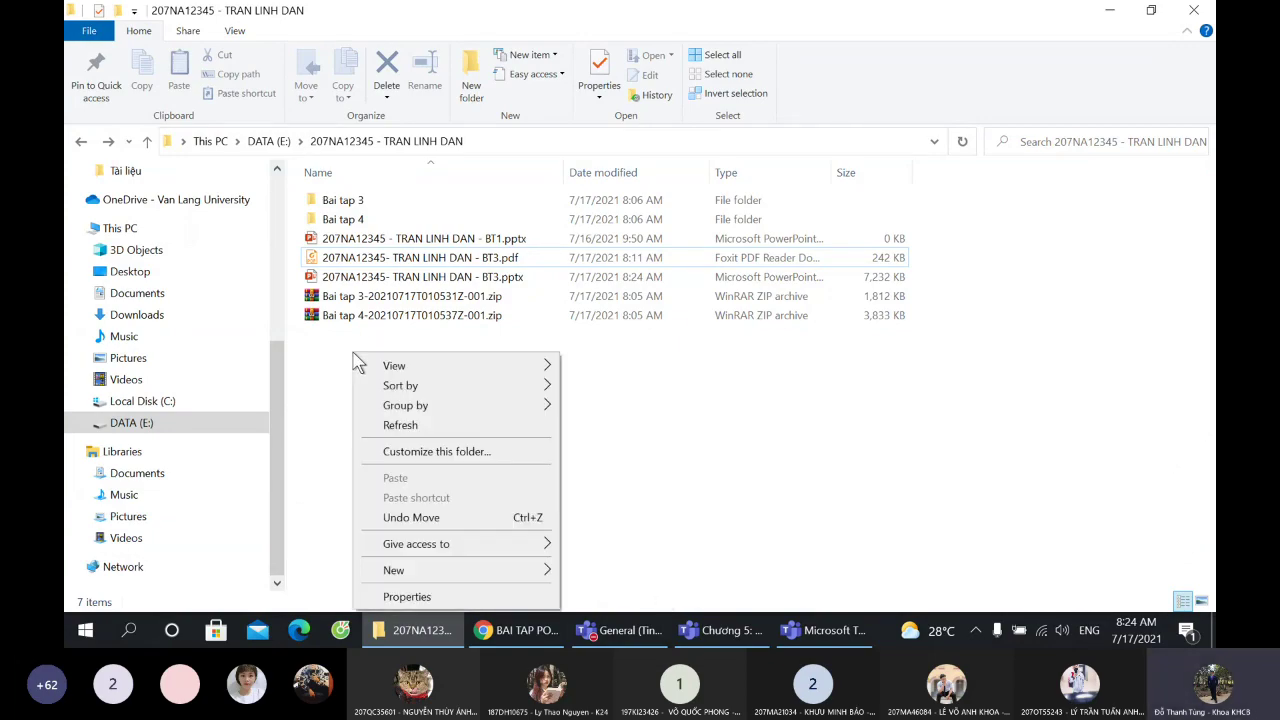
pyautogui.moveTo(443, 577)
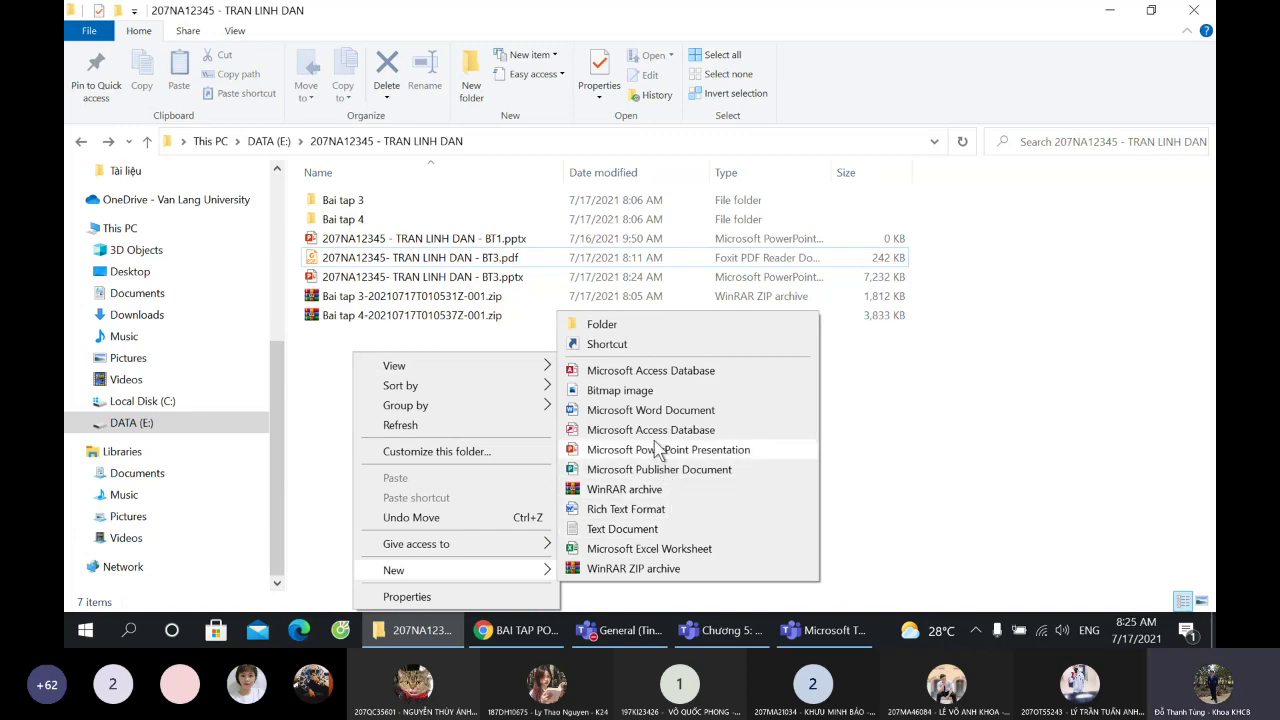
pyautogui.click(657, 449)
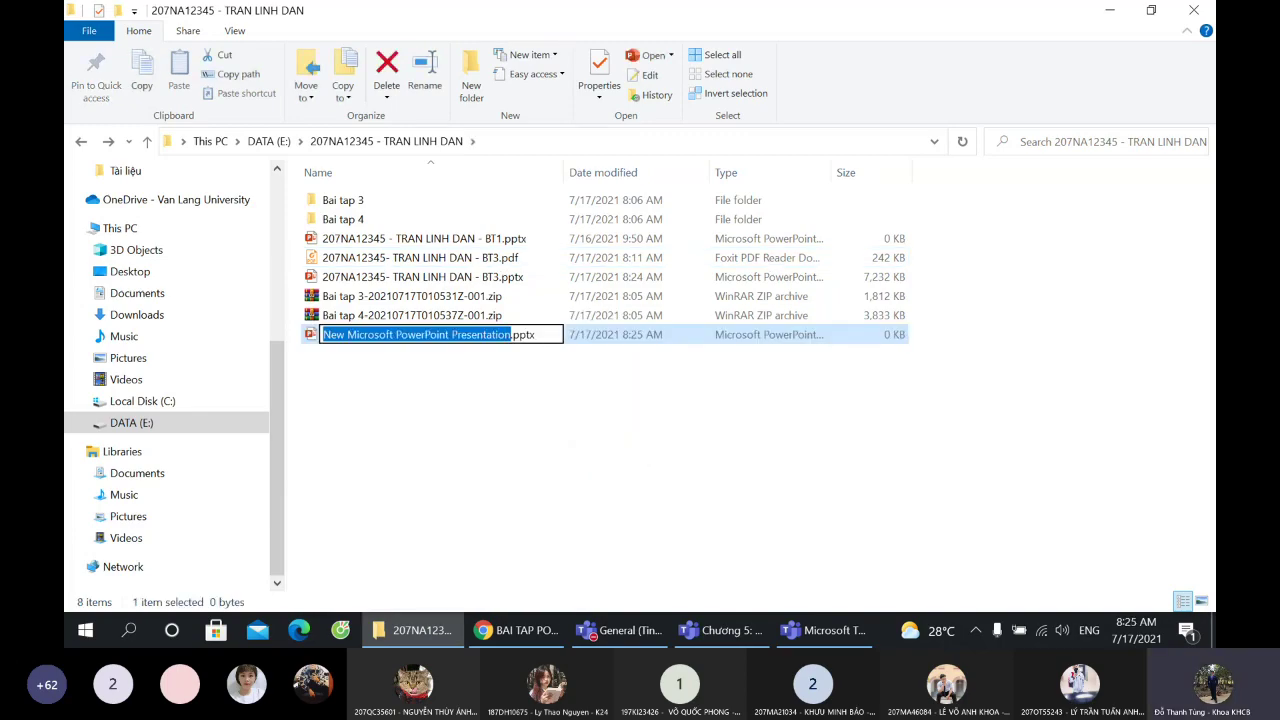
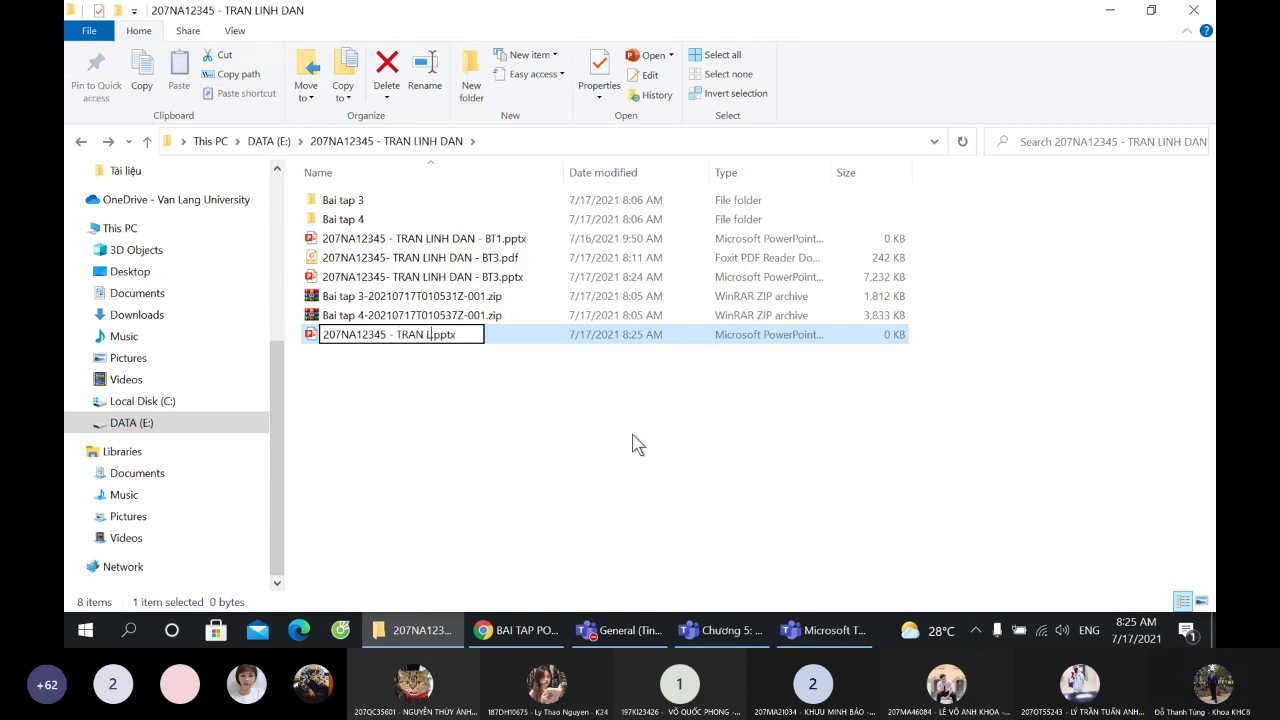
pyautogui.write('- BT4')
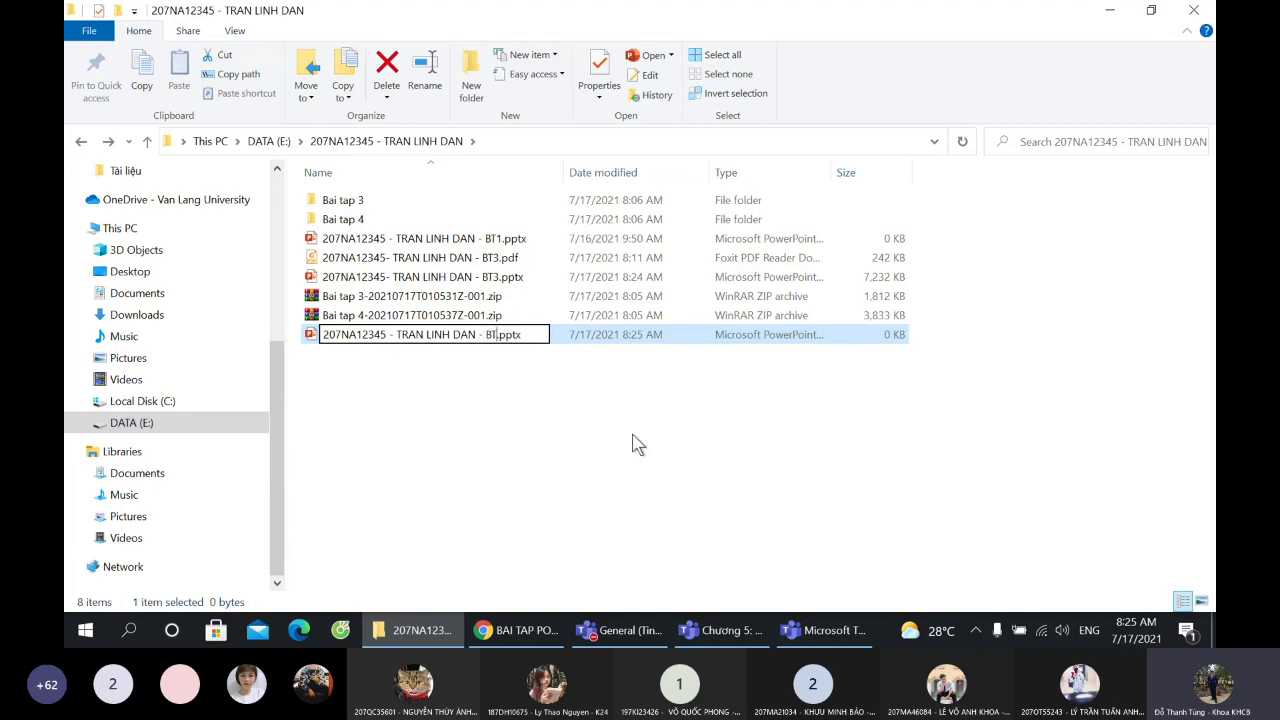
pyautogui.press('Return')
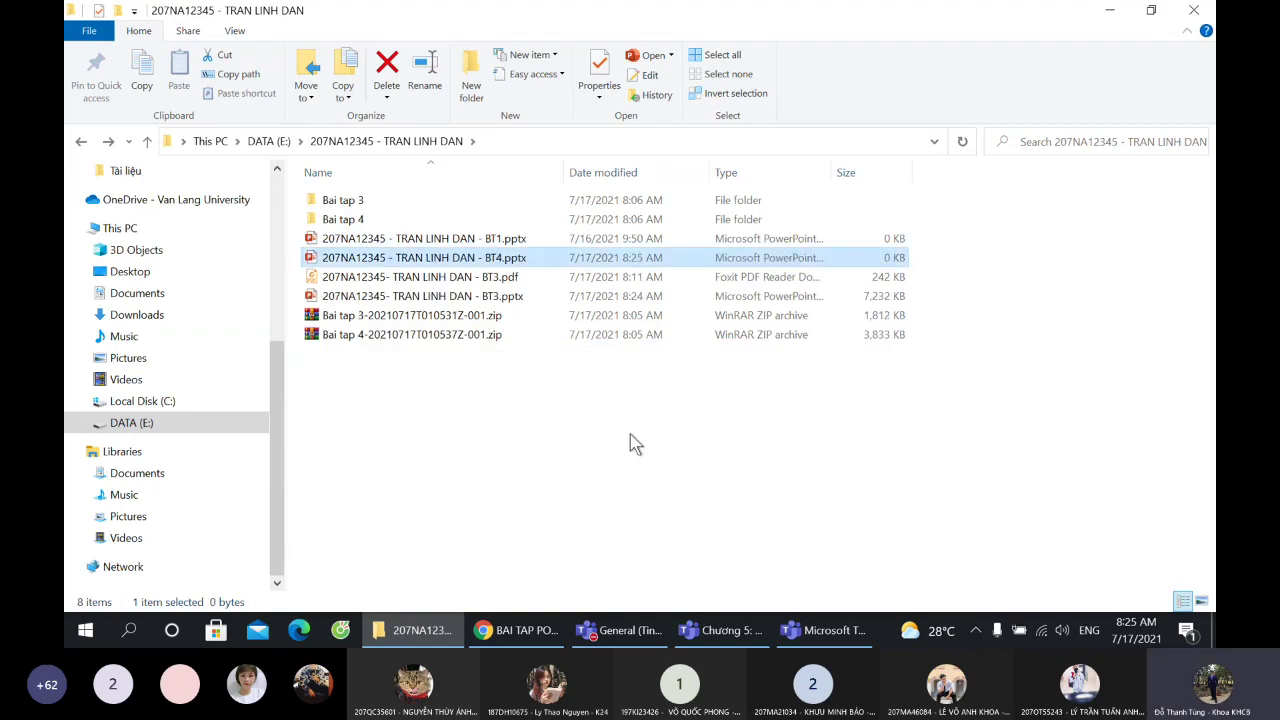
pyautogui.press('Return')
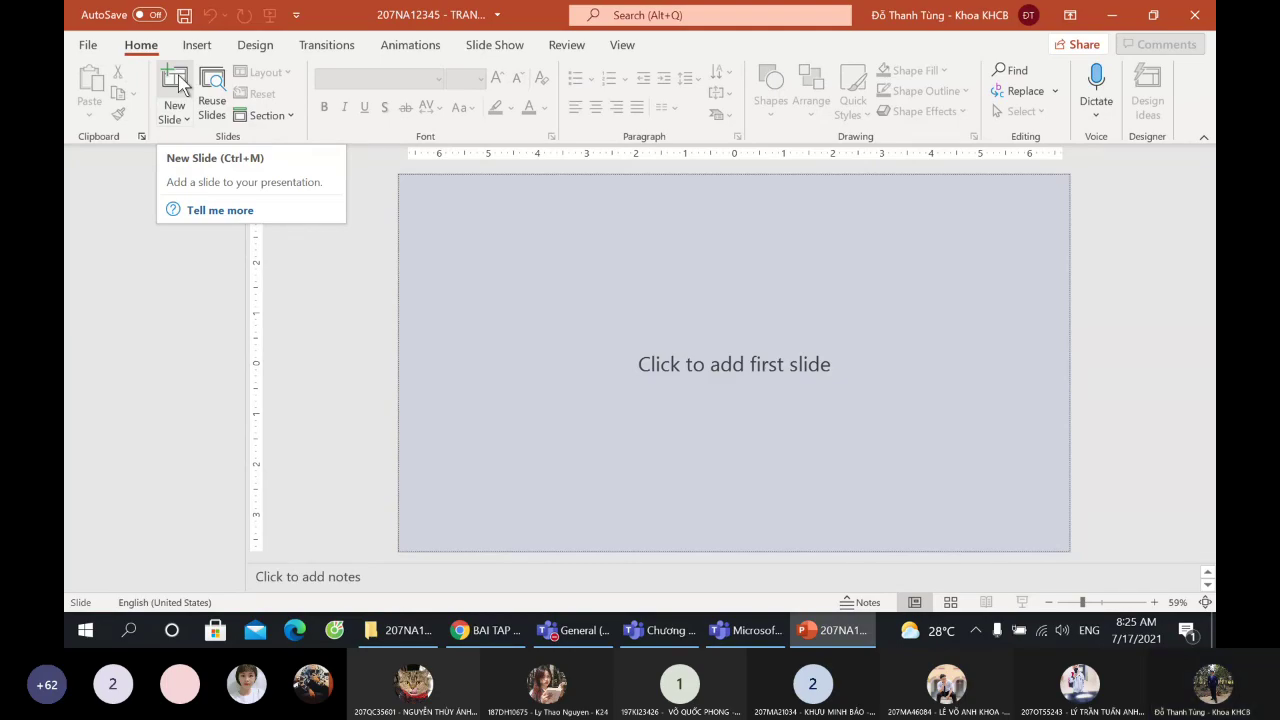
# - Add a title slide to BT4 and apply the yellow wavy-circle design theme
pyautogui.click(175, 80)
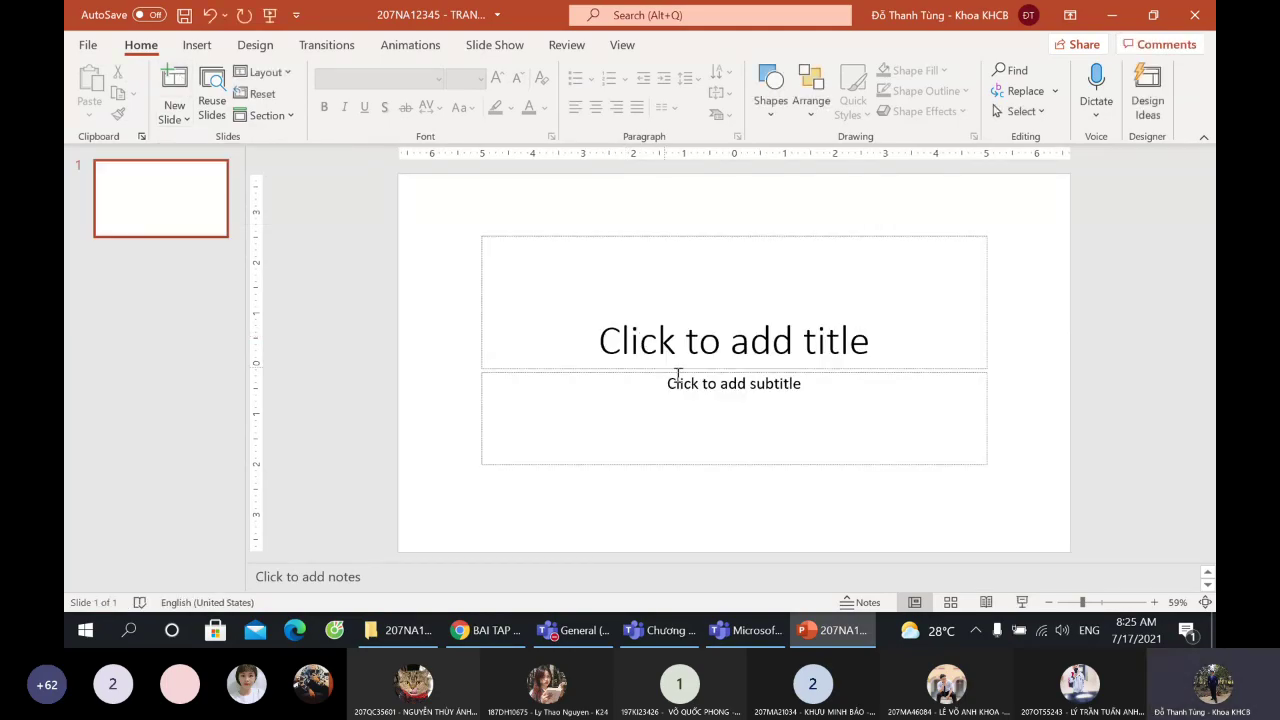
pyautogui.click(255, 46)
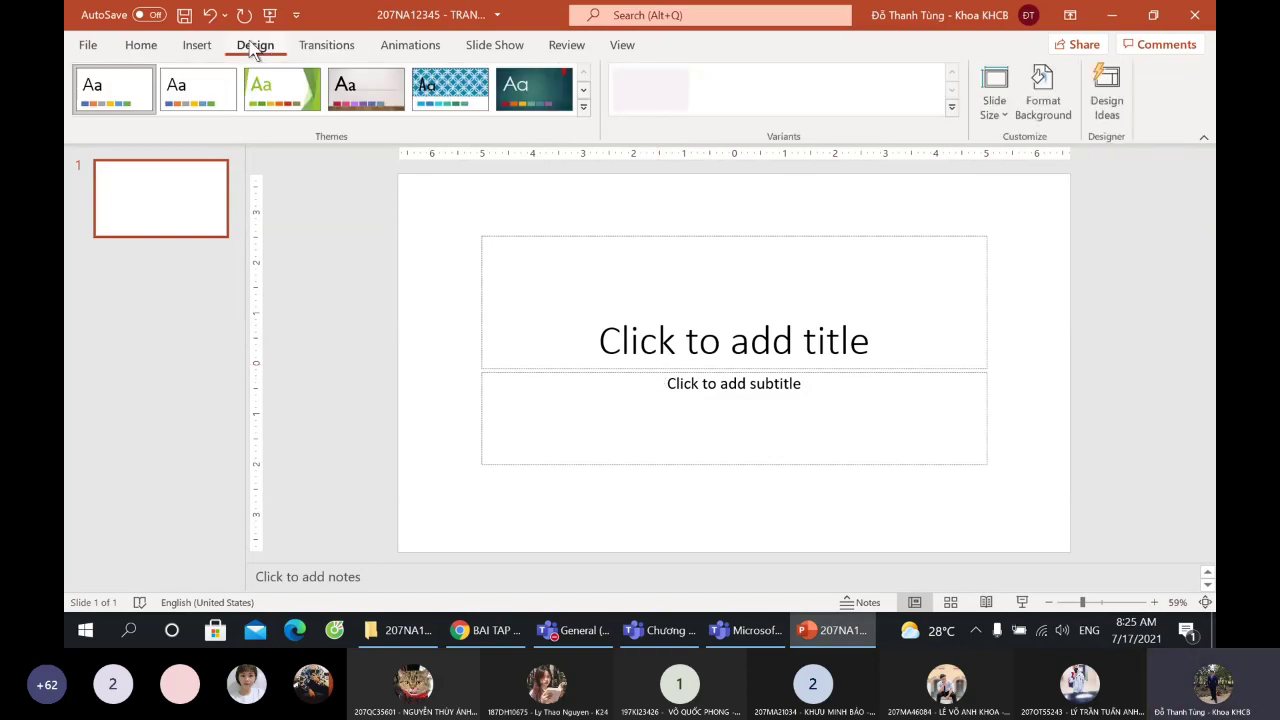
pyautogui.click(583, 106)
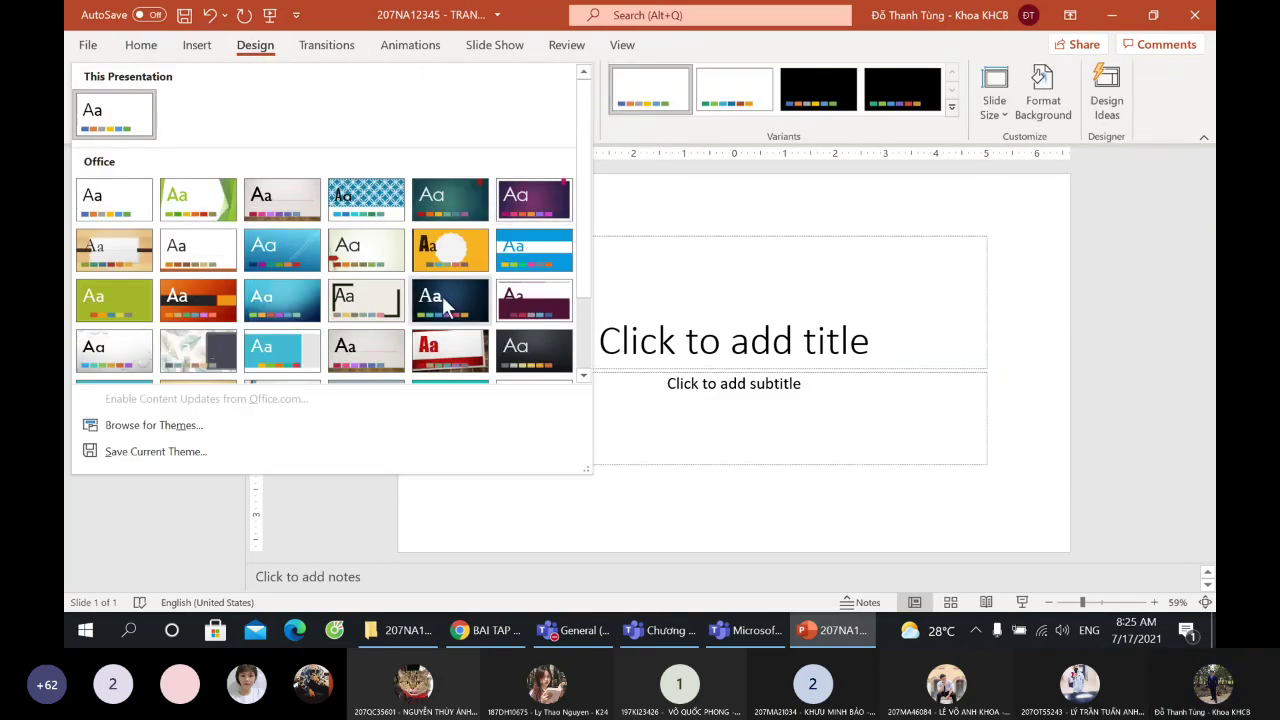
pyautogui.click(445, 300)
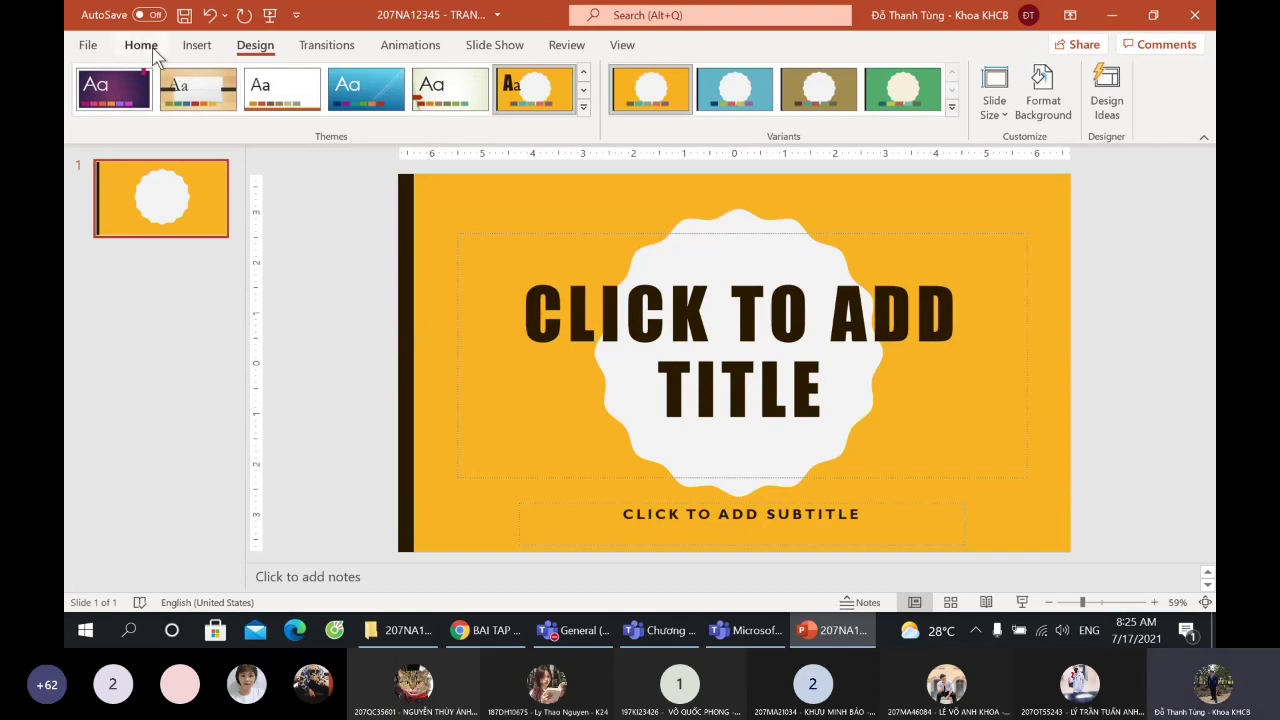
pyautogui.click(154, 52)
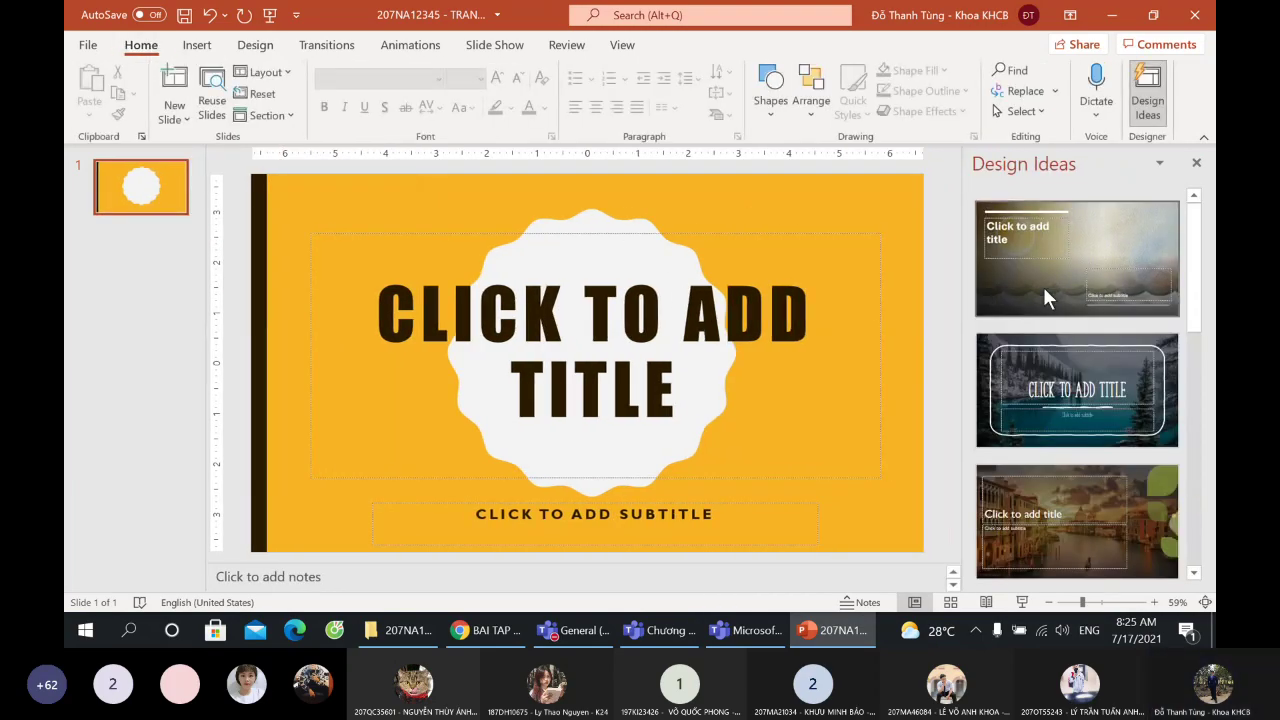